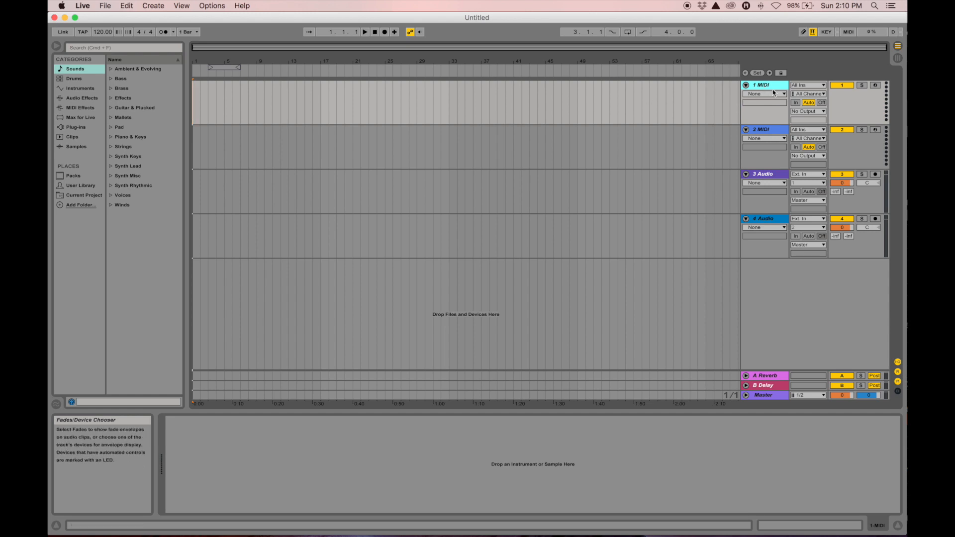
Delete the 2 MIDI and 1 MIDI tracks, then select both remaining audio tracks
left_click(768, 129)
left_click(770, 85)
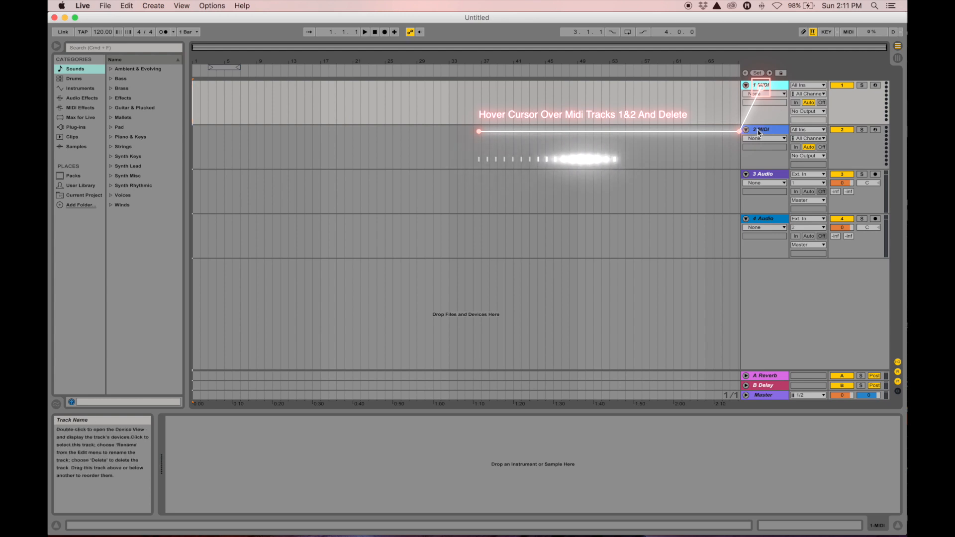
key("Delete")
left_click(764, 92)
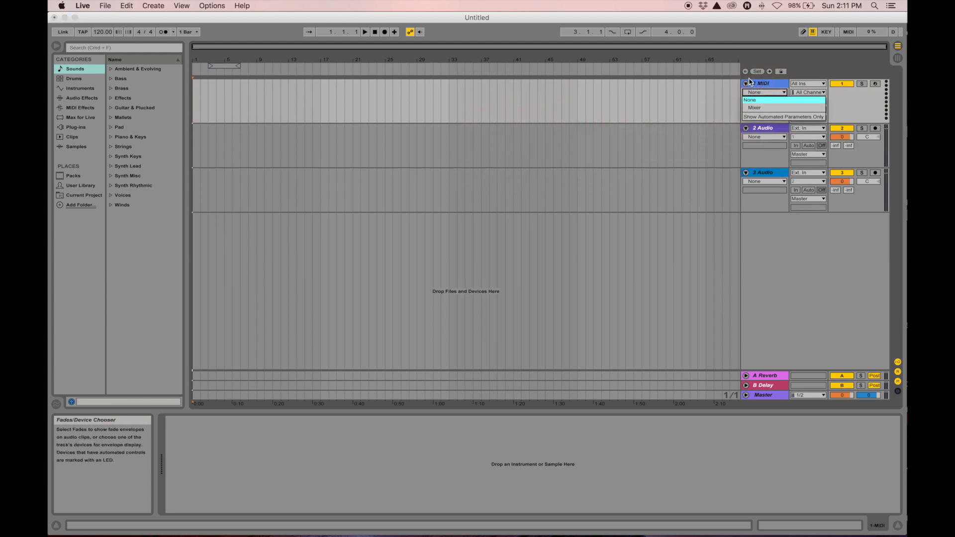
left_click(760, 84)
left_click(759, 84)
key("Delete")
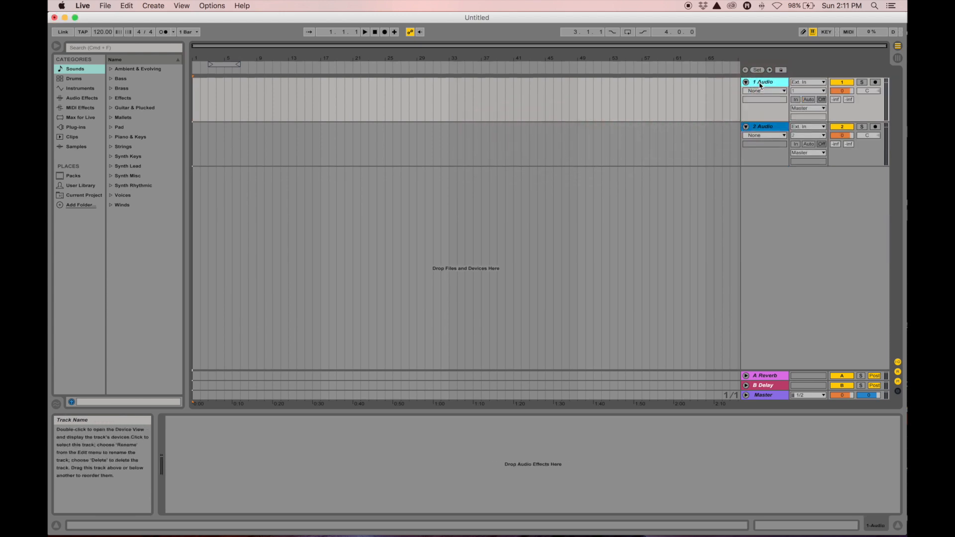
left_click(764, 129)
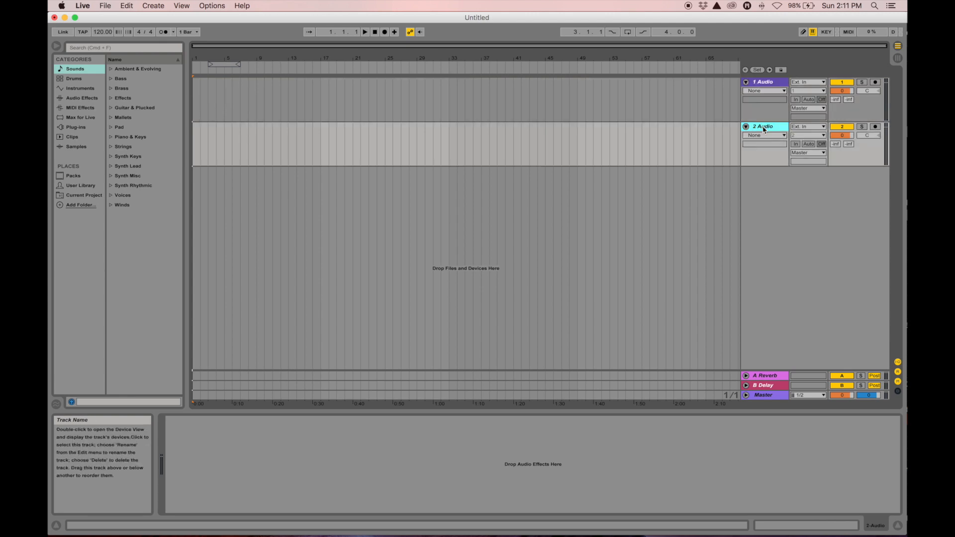
left_click(765, 84)
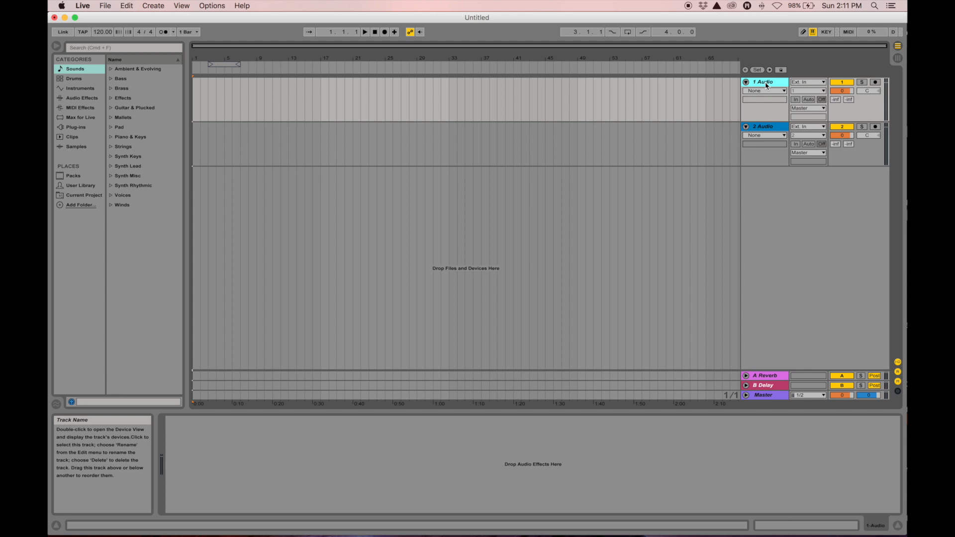
Insert new audio tracks with Cmd+T up to 10 Audio and select them all
key("super+t")
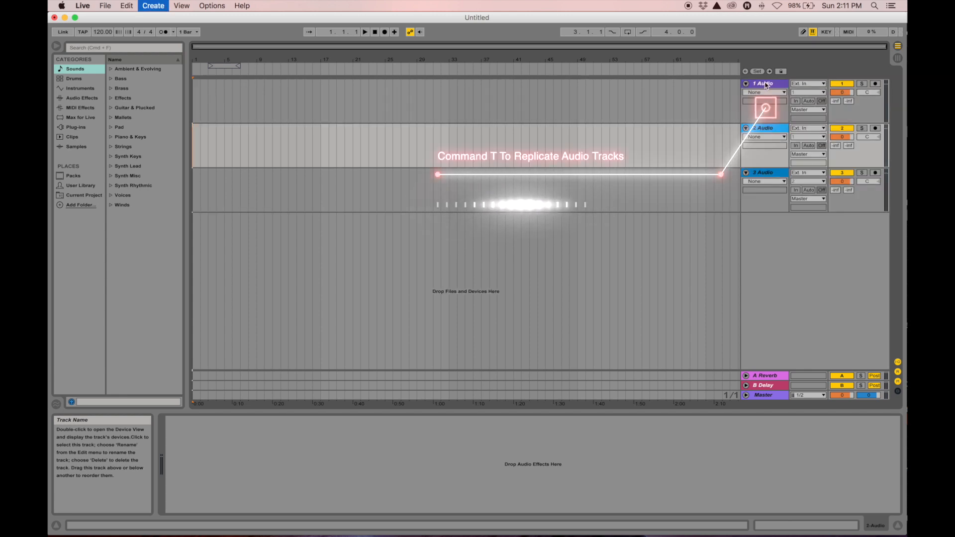
key("super+t")
key("super+t")
key("super+t")
key("super+t")
key("super+t")
key("super+t")
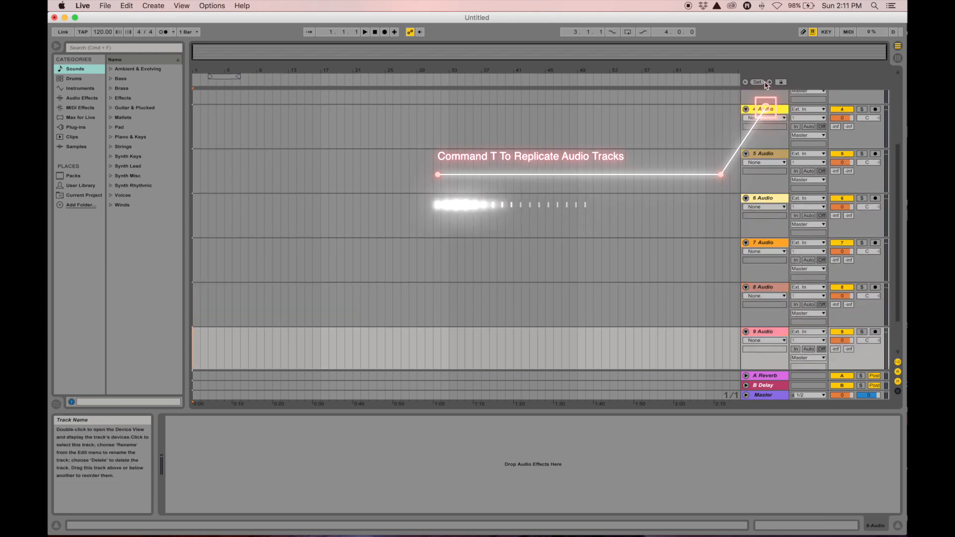
scroll(764, 102, "up", 3)
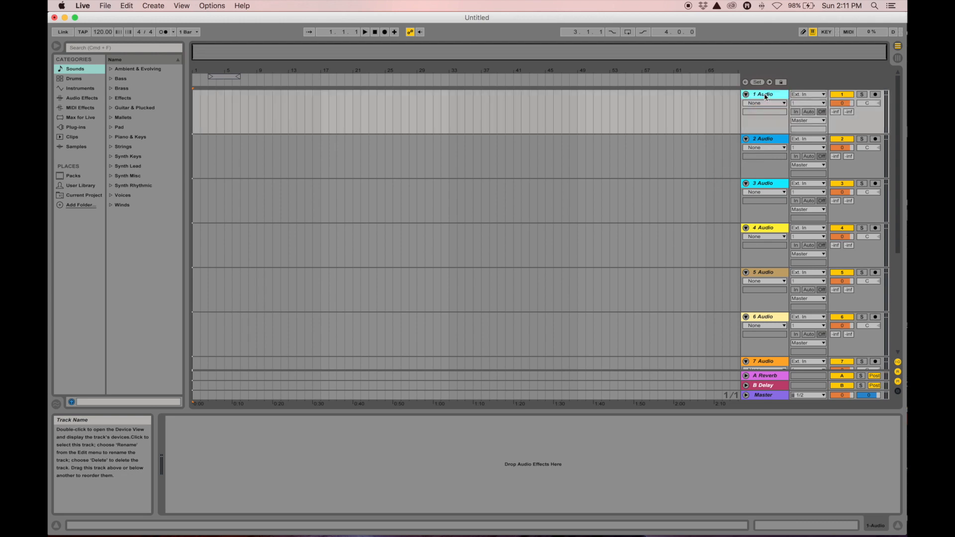
key("super+t")
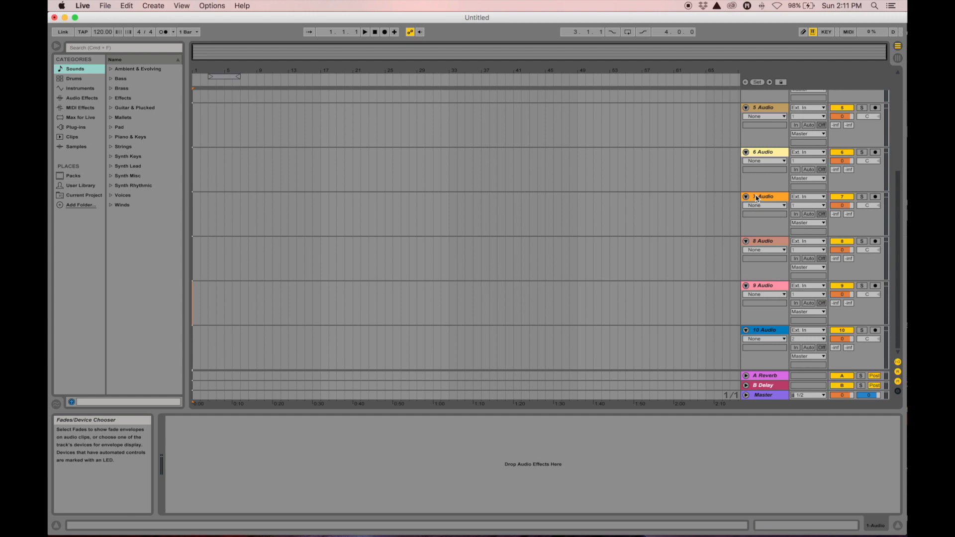
left_click(765, 333)
scroll(765, 334, "up", 5)
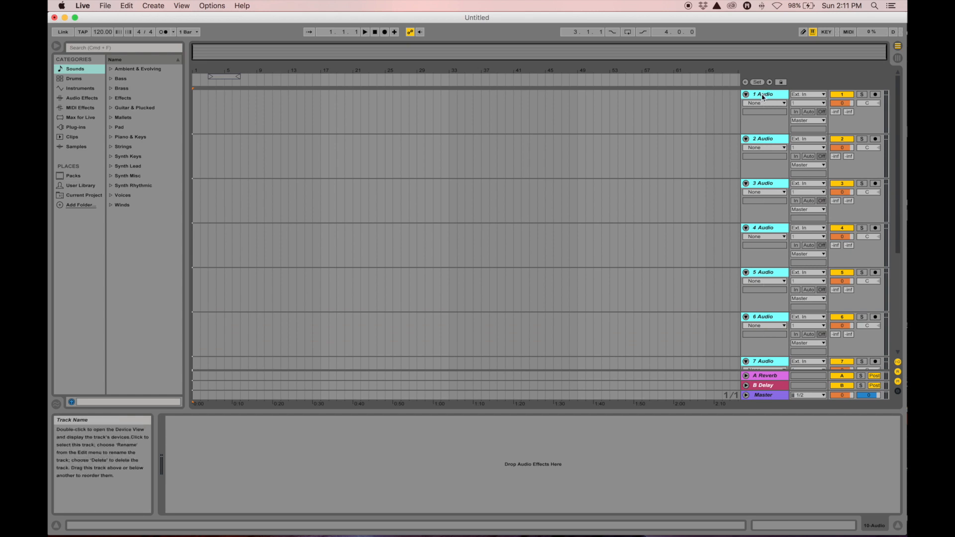
Group the selected audio tracks, name the group 'Intro', and fold it closed
key("super+g")
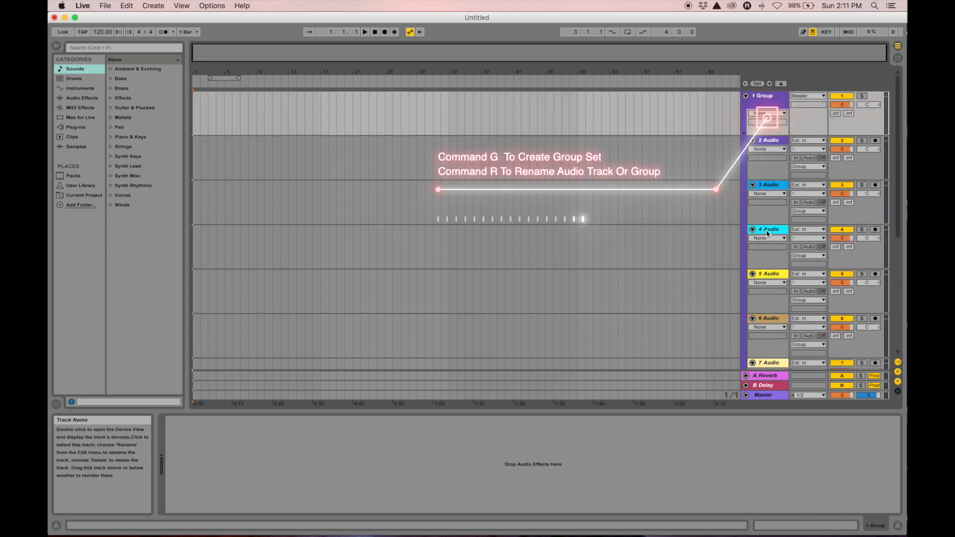
left_click(768, 96)
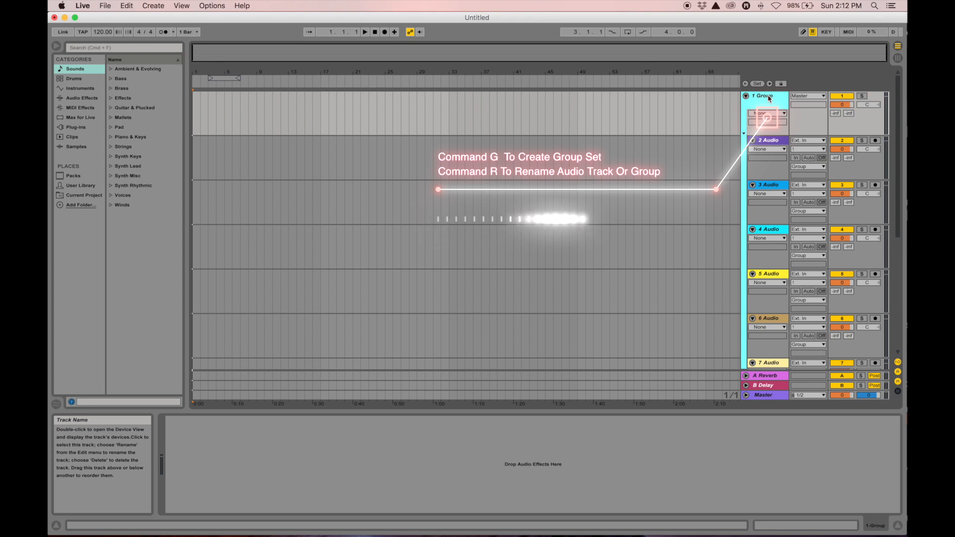
key("super+r")
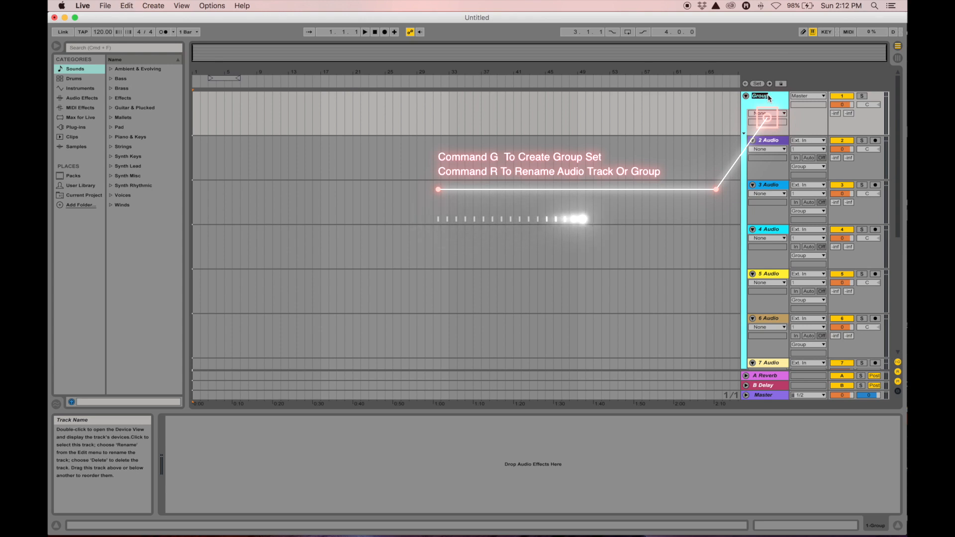
type("Intro")
key("Return")
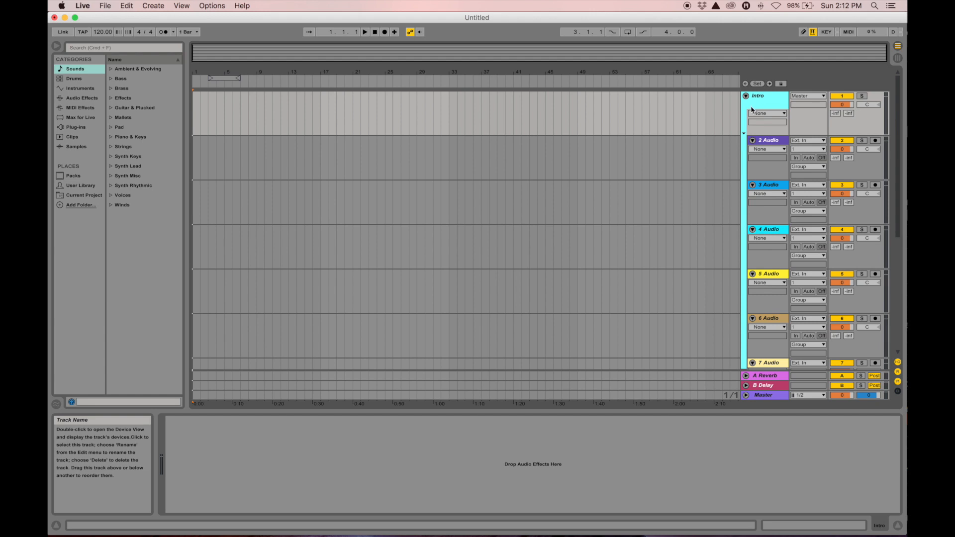
left_click(744, 135)
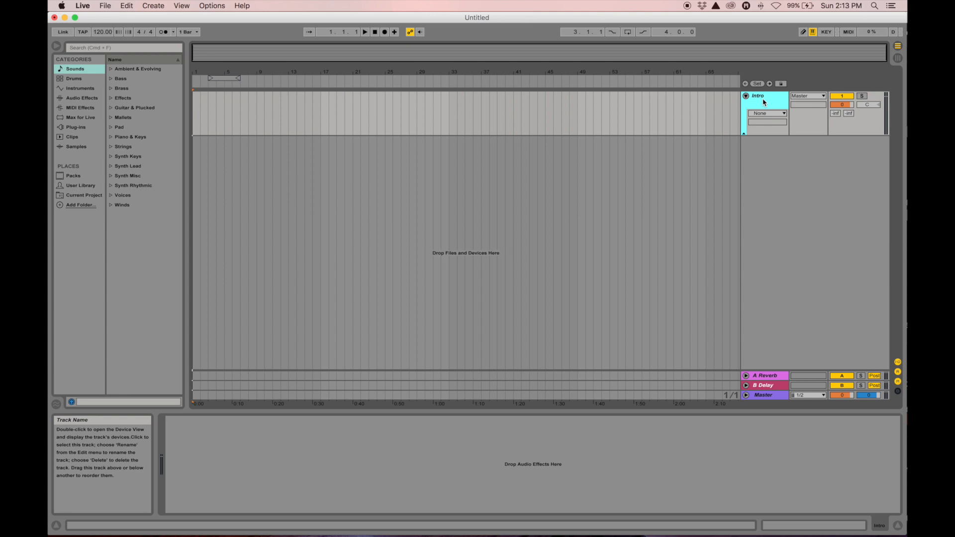
Add new audio tracks below Intro and select 12 Audio through 20 Audio
key("super+t")
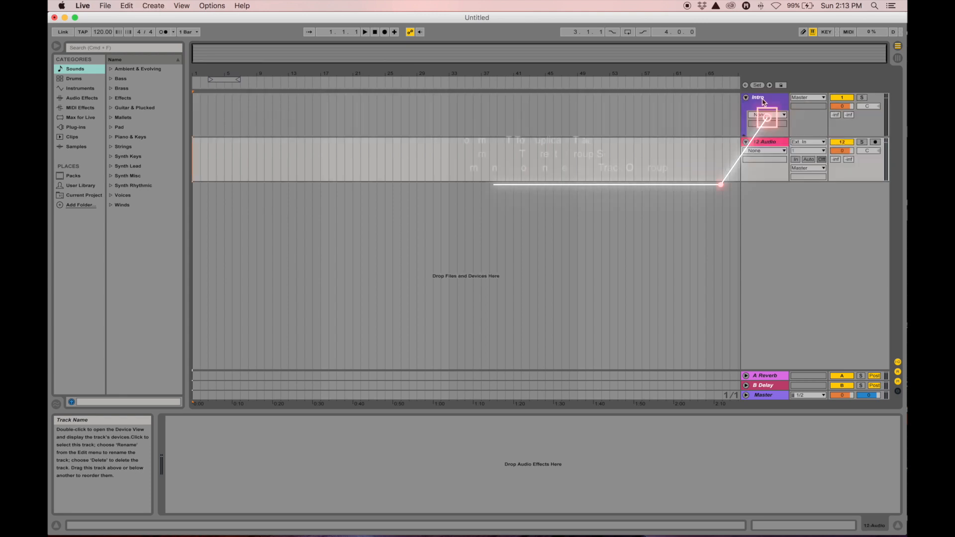
key("super+t")
key("super+t")
key("super+t")
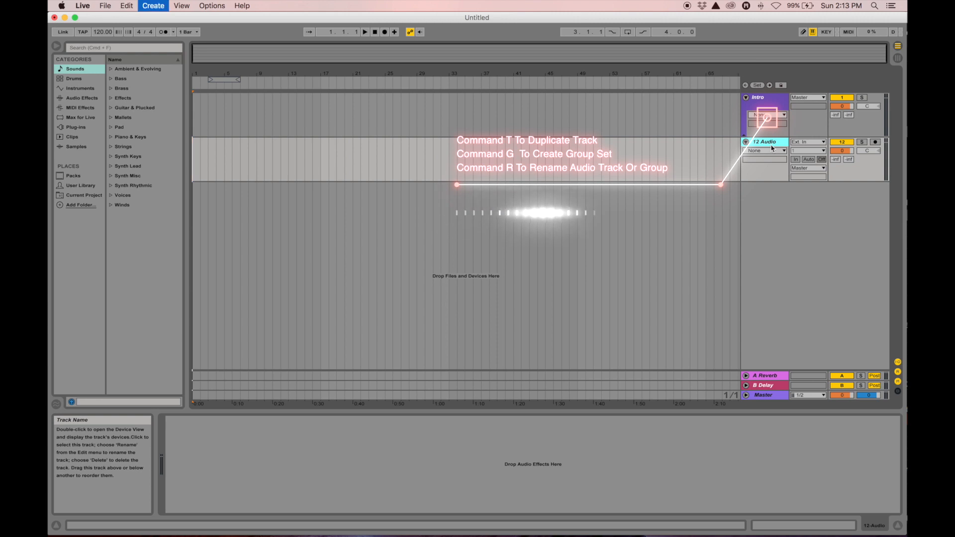
key("super+t")
key("super+t")
key("super+t")
key("super+t")
key("super+t")
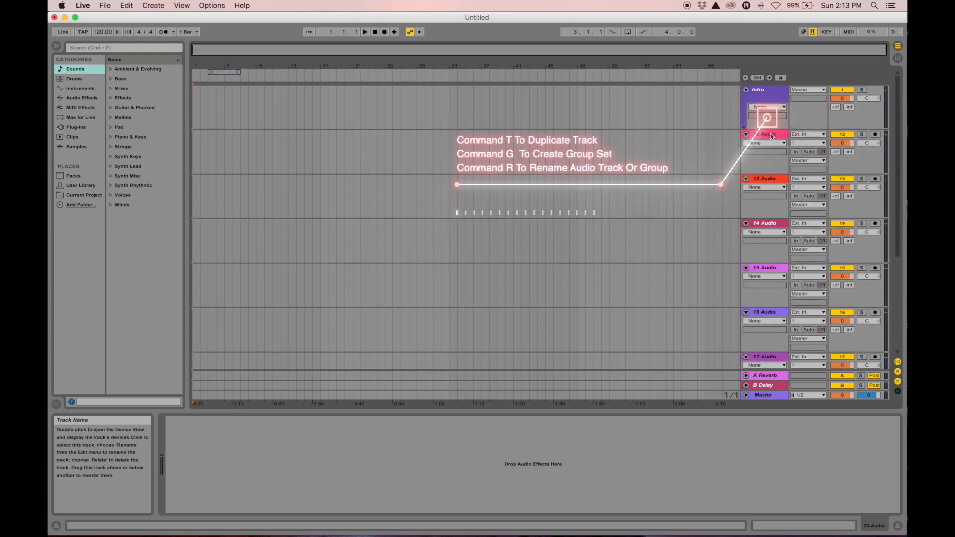
left_click(772, 136)
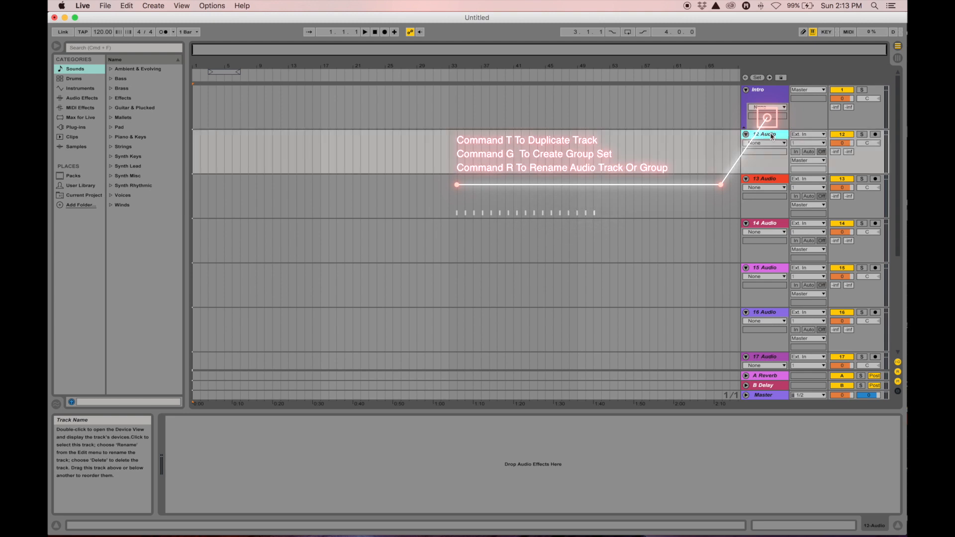
scroll(771, 136, "down", 3)
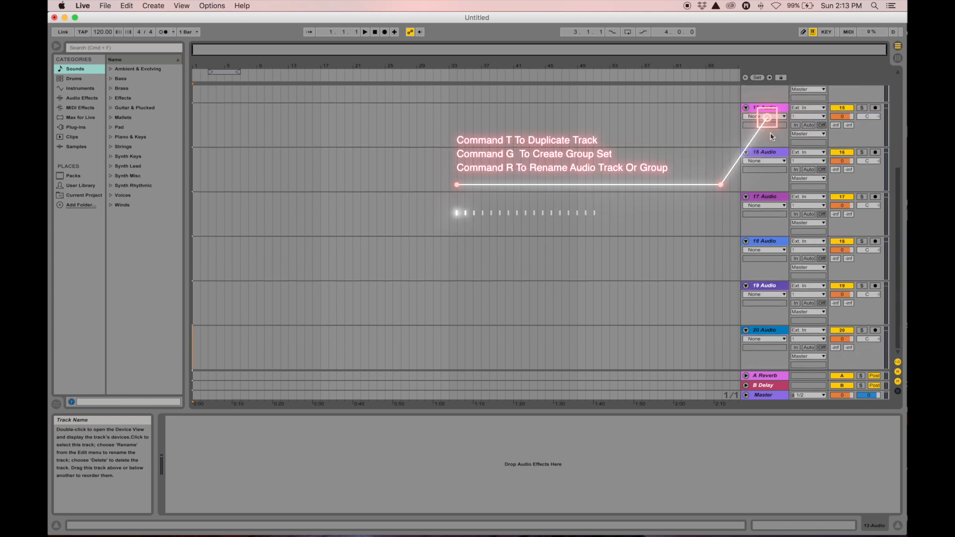
left_click(768, 331, "shift")
scroll(768, 330, "up", 3)
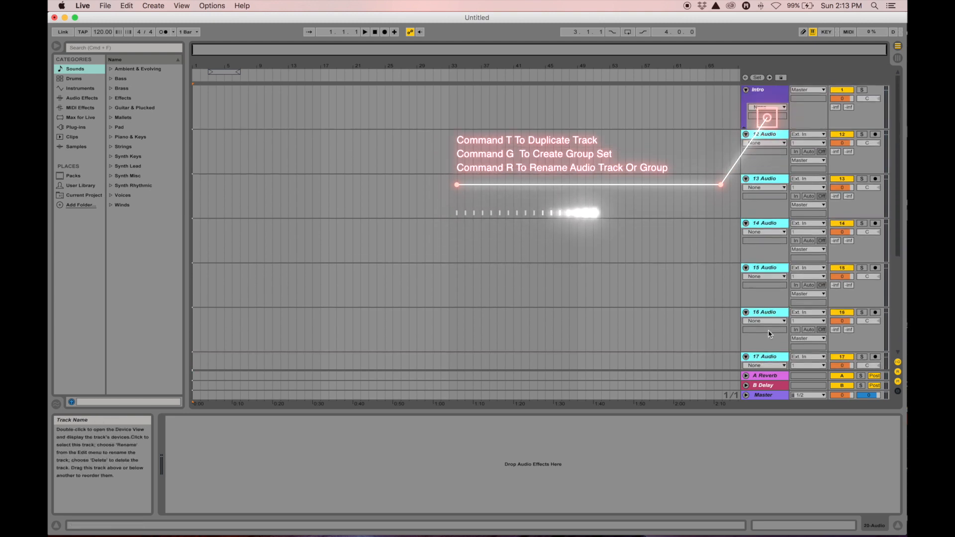
Group the selected tracks, name the group 'West Coast', and fold it
key("super+g")
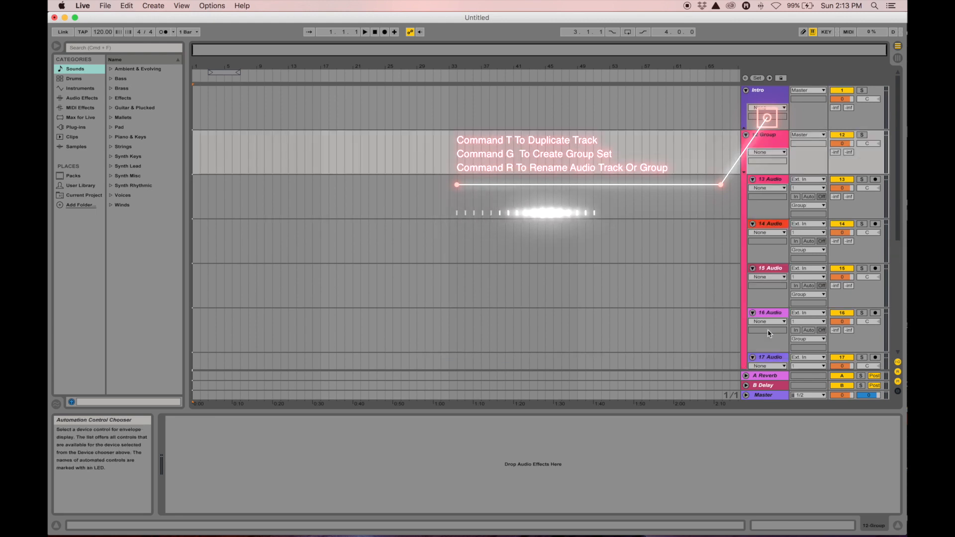
left_click(764, 143)
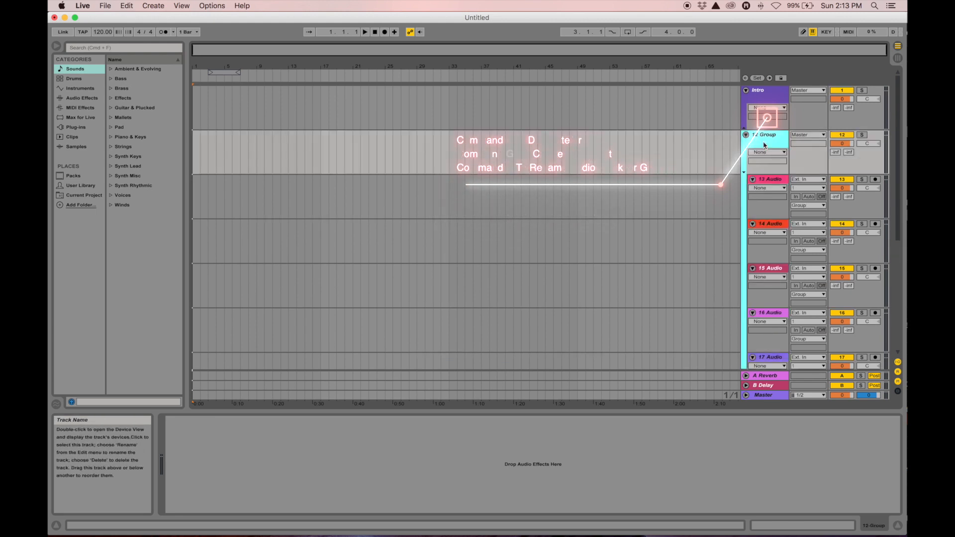
key("super+r")
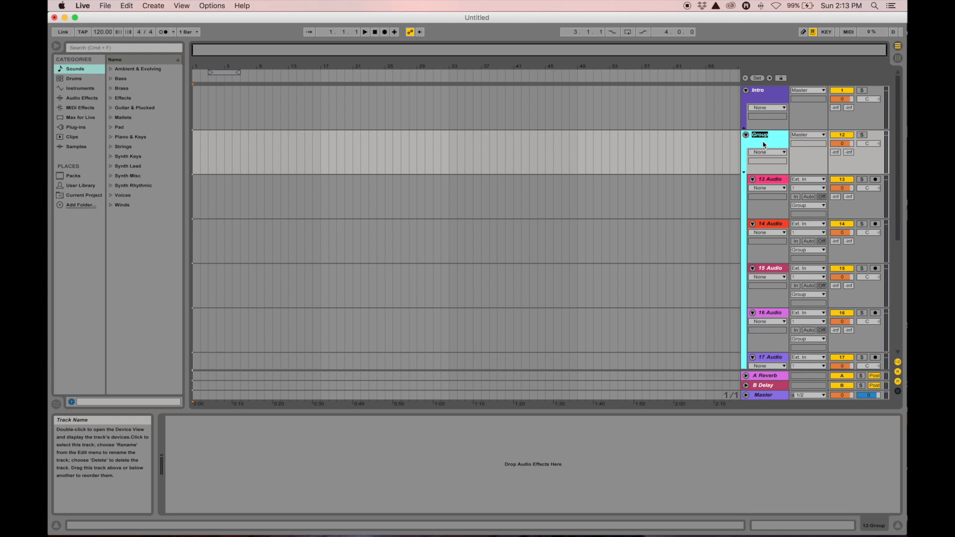
type("West Coas")
key("Return")
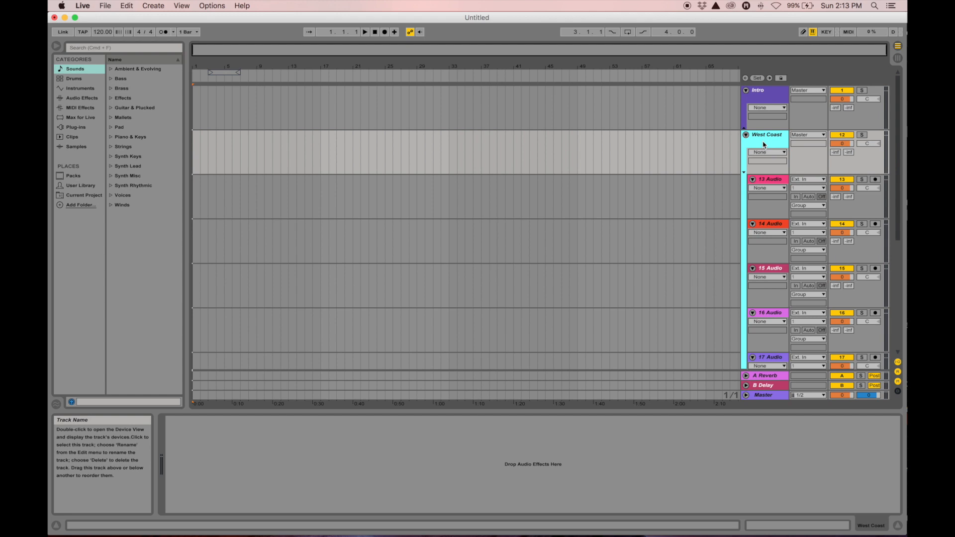
left_click(744, 174)
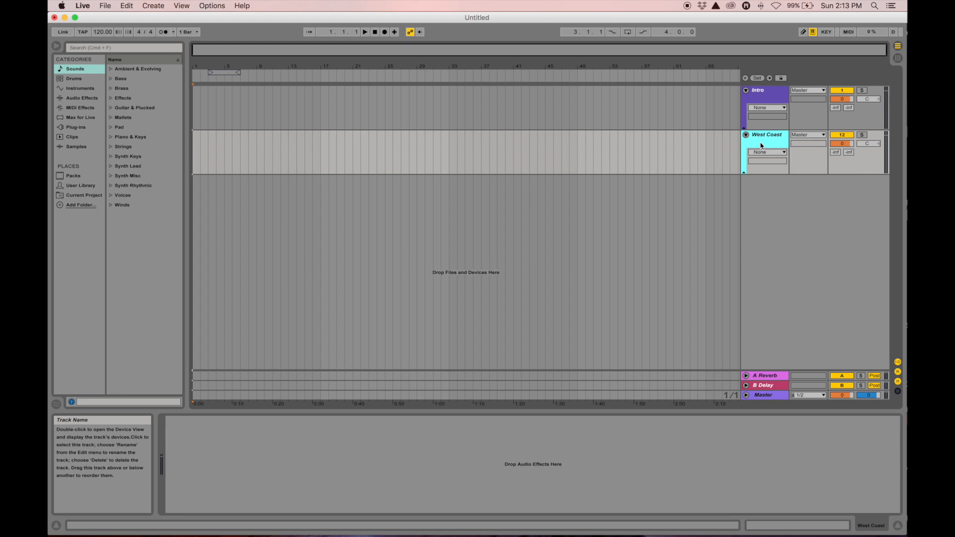
Add two more audio tracks and select 22 Audio through 31 Audio
key("super+t")
key("super+t")
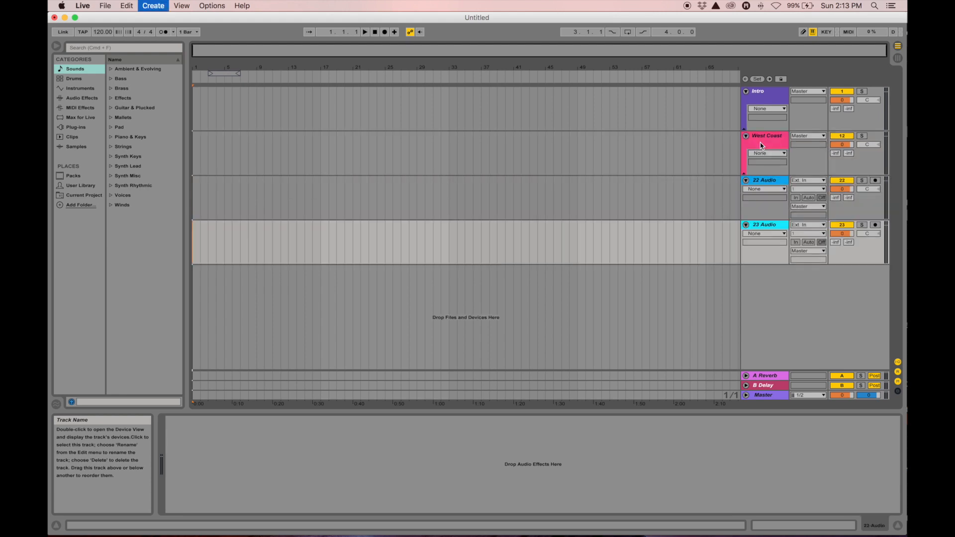
key("super+t")
key("super+t")
key("super+t")
key("super+t")
key("super+t")
key("super+t")
key("super+t")
key("super+t")
scroll(760, 145, "up", 5)
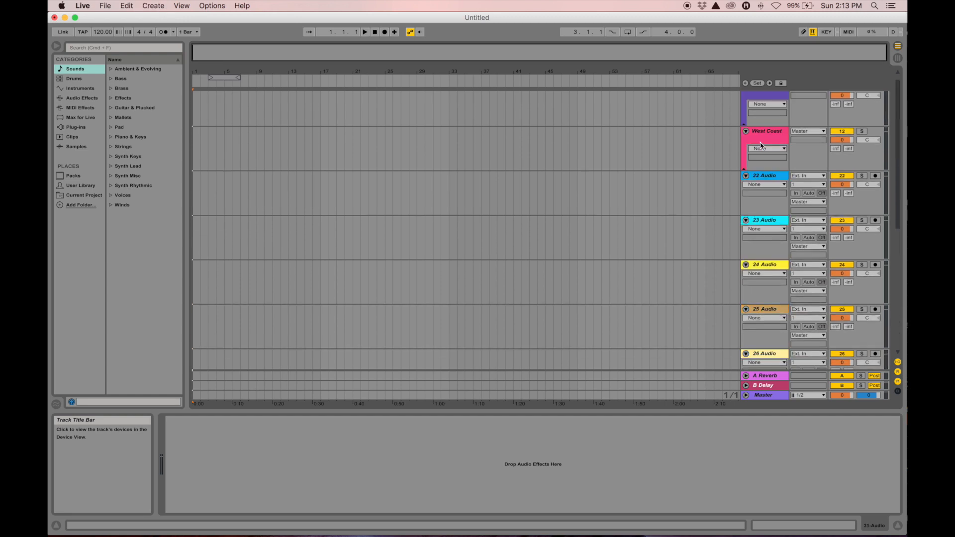
left_click(766, 177)
scroll(766, 176, "down", 8)
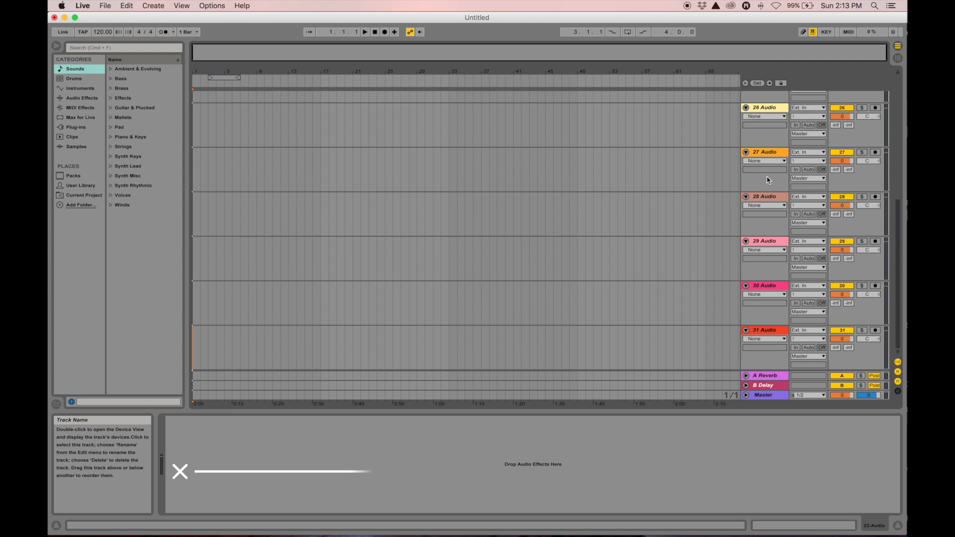
left_click(763, 332, "shift")
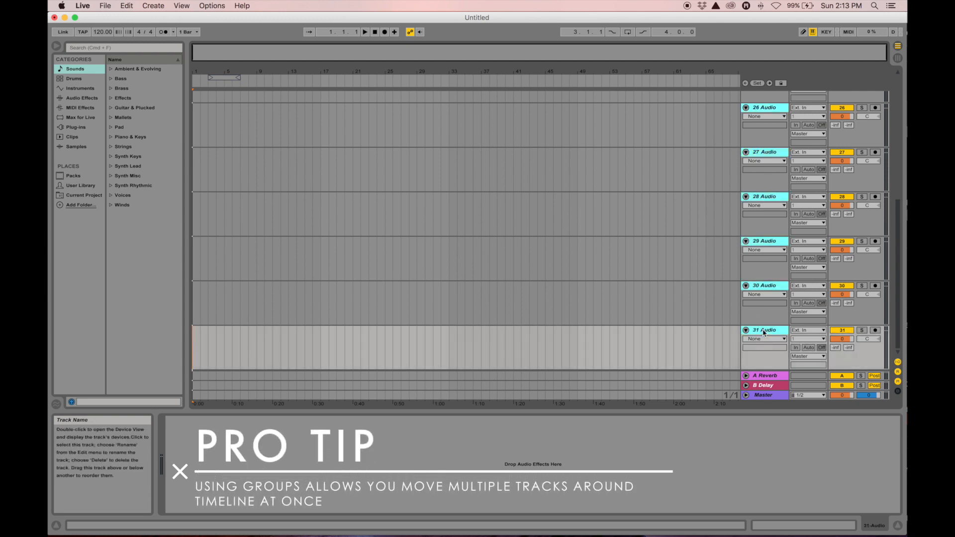
Group the selected tracks, rename the group 'Reggae', and fold it
key("super+g")
scroll(770, 174, "up", 2)
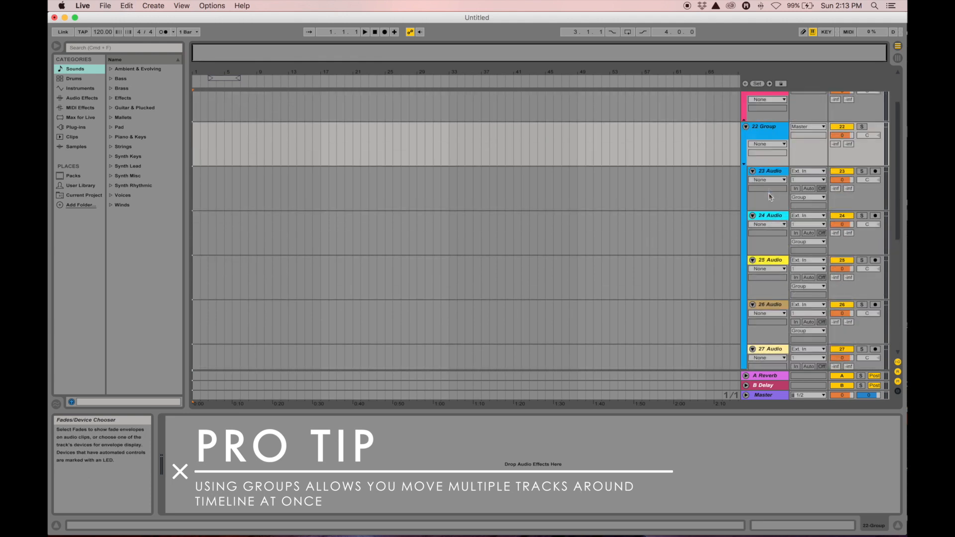
key("super+z")
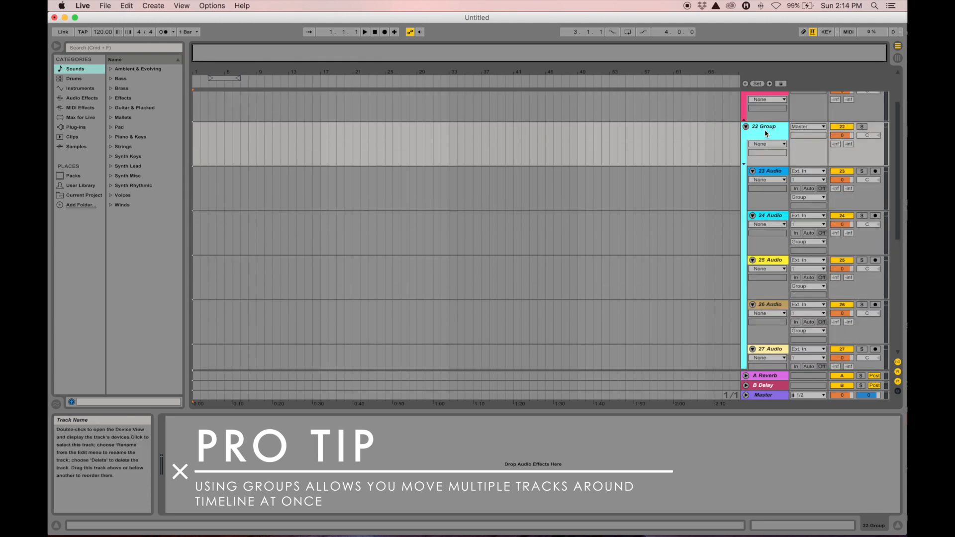
key("super+r")
left_click(744, 165)
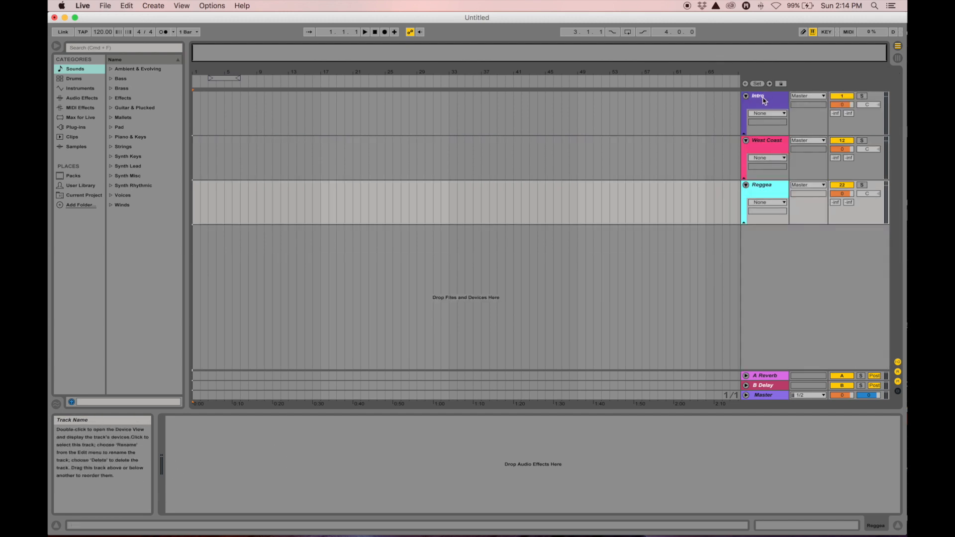
left_click(765, 100)
left_click(760, 149)
left_click(760, 194)
left_click(757, 101)
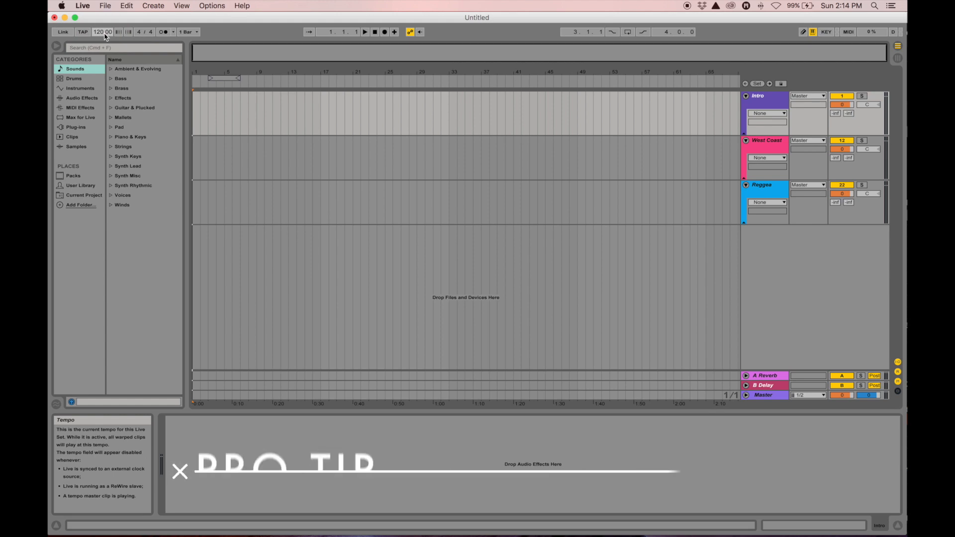
Enter 105 in the tempo field so the set runs at 105 BPM
type("1")
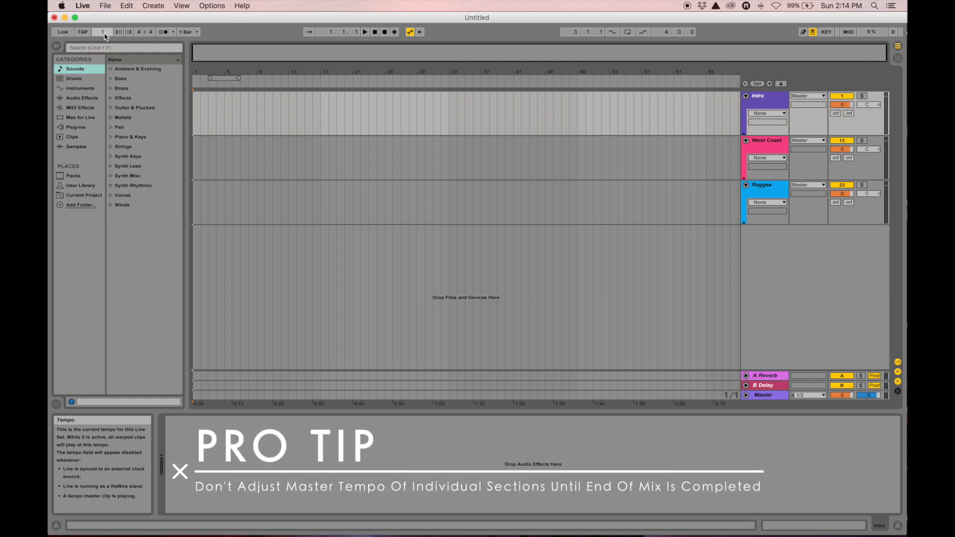
type("05")
key("Return")
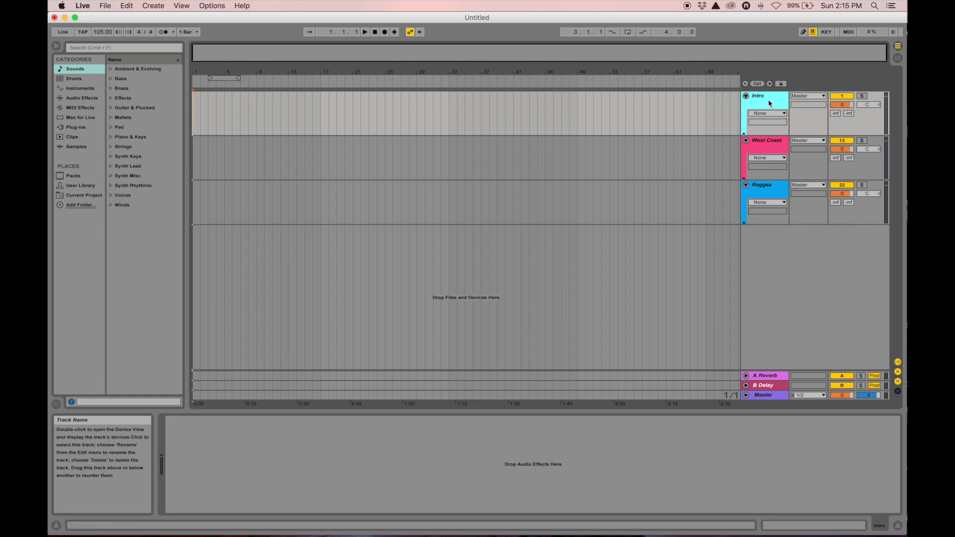
Unfold the Intro group, select 2 Audio, and switch over to Scratch LIVE
left_click(746, 139)
left_click(768, 140)
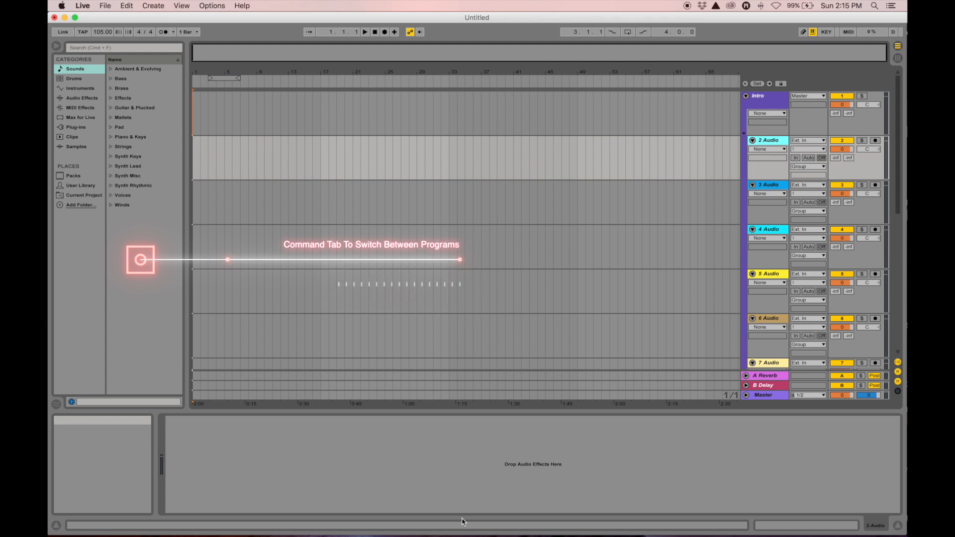
key("super+Tab")
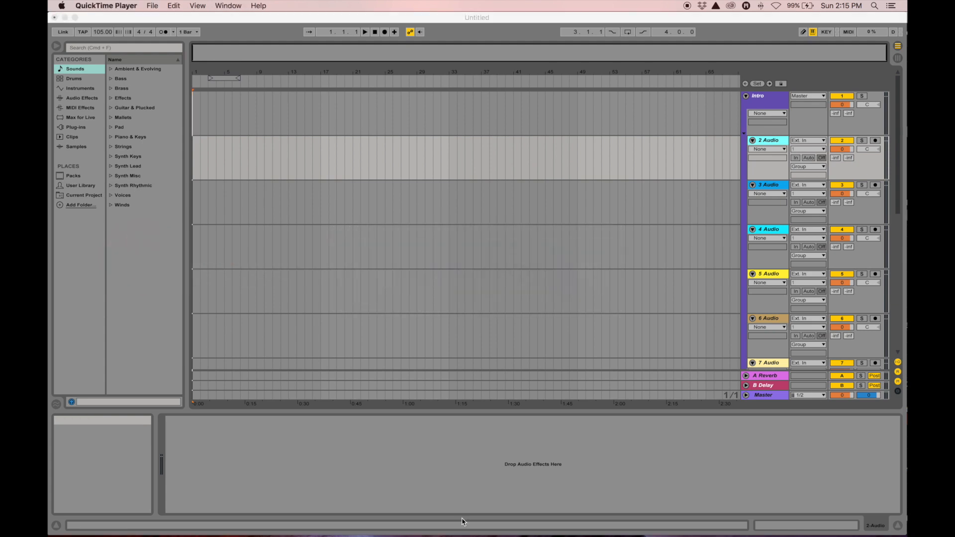
key("super+Tab")
key("super+Tab")
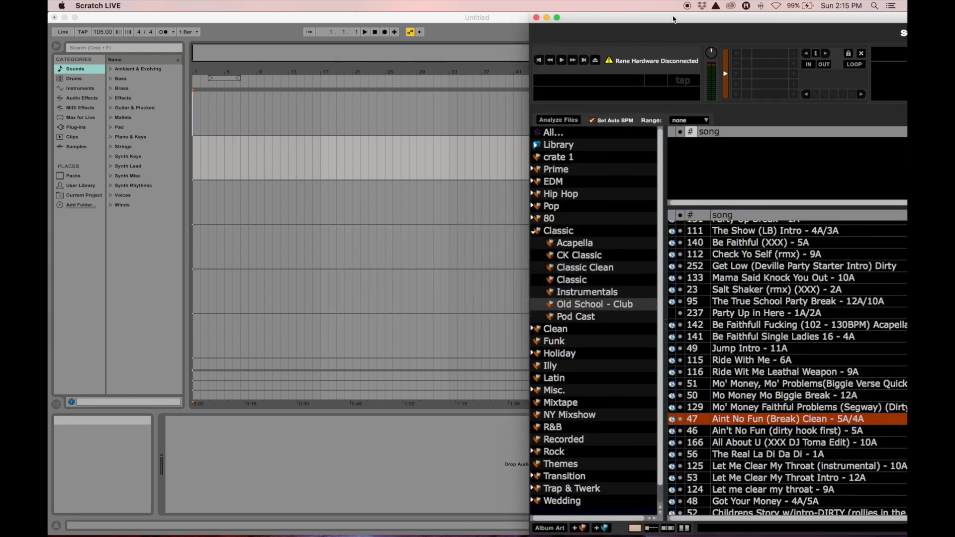
Drag Jump Intro - 11A, Get Low and Mo' Money, Mo' Problems onto Audio tracks 2–4
left_click_drag(673, 16, 709, 15)
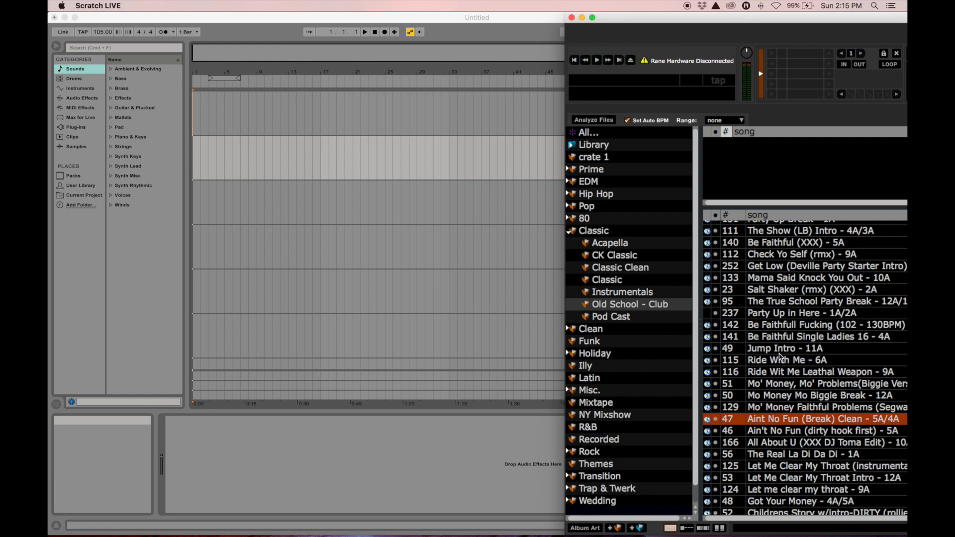
left_click(778, 350)
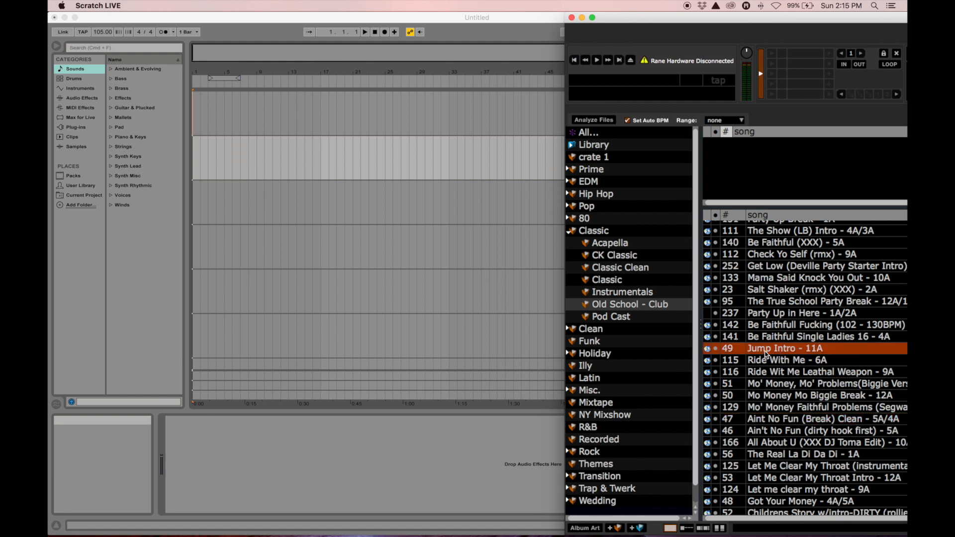
left_click_drag(766, 353, 193, 161)
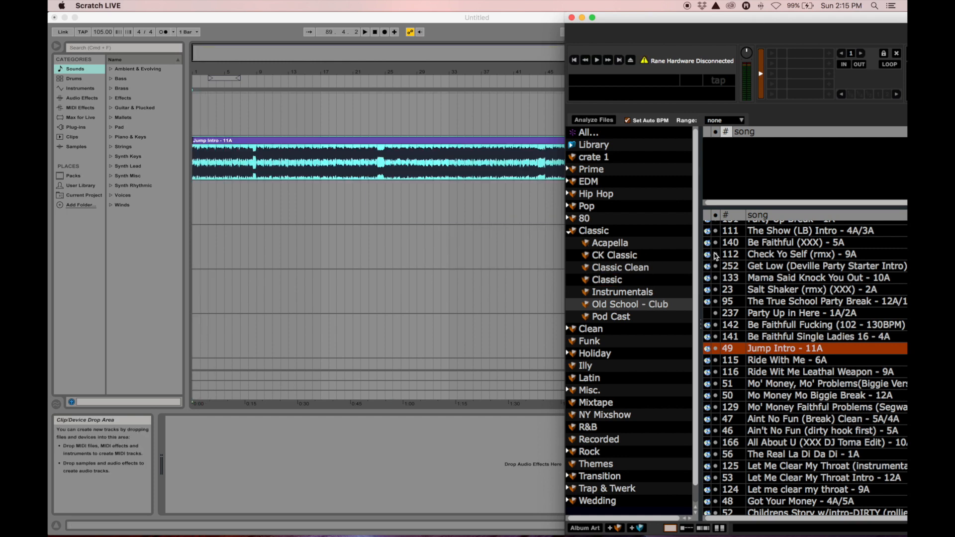
left_click_drag(773, 266, 193, 201)
left_click_drag(790, 385, 193, 244)
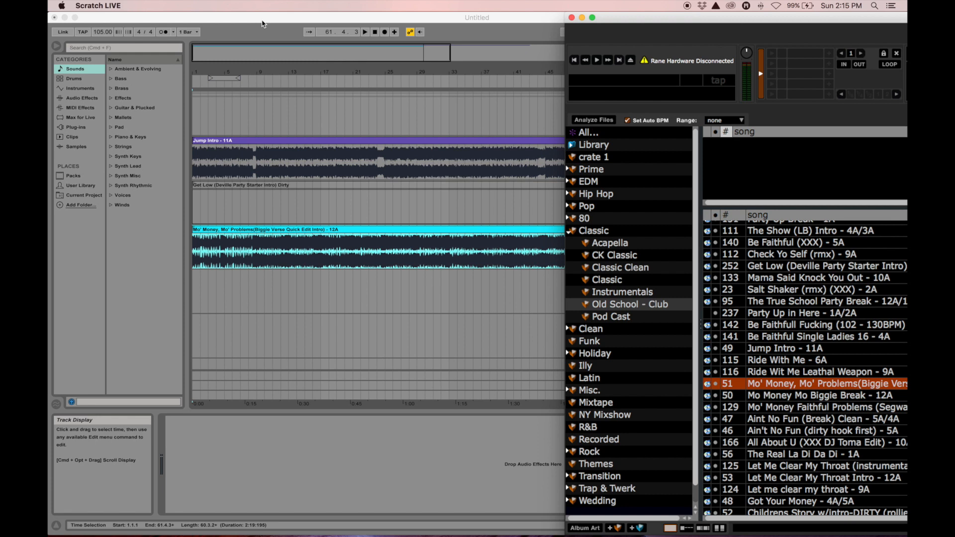
left_click(262, 24)
left_click_drag(453, 76, 336, 75)
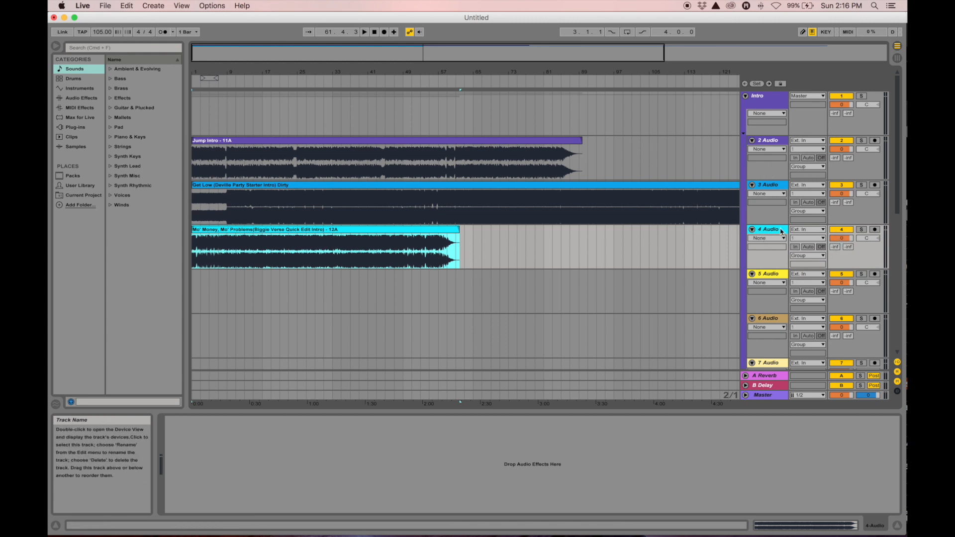
Deactivate the 4 Audio and 3 Audio tracks, then select the Jump Intro clip
left_click(841, 230)
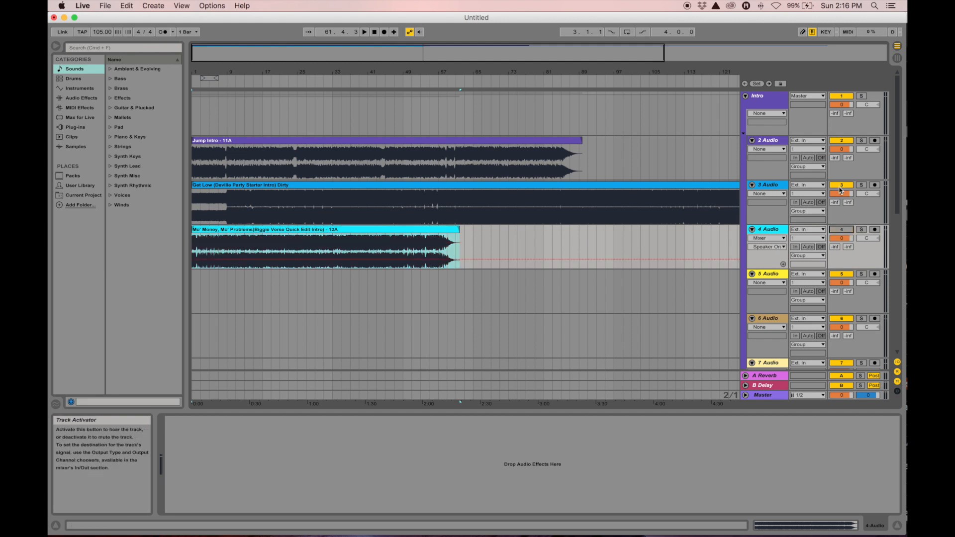
left_click(841, 187)
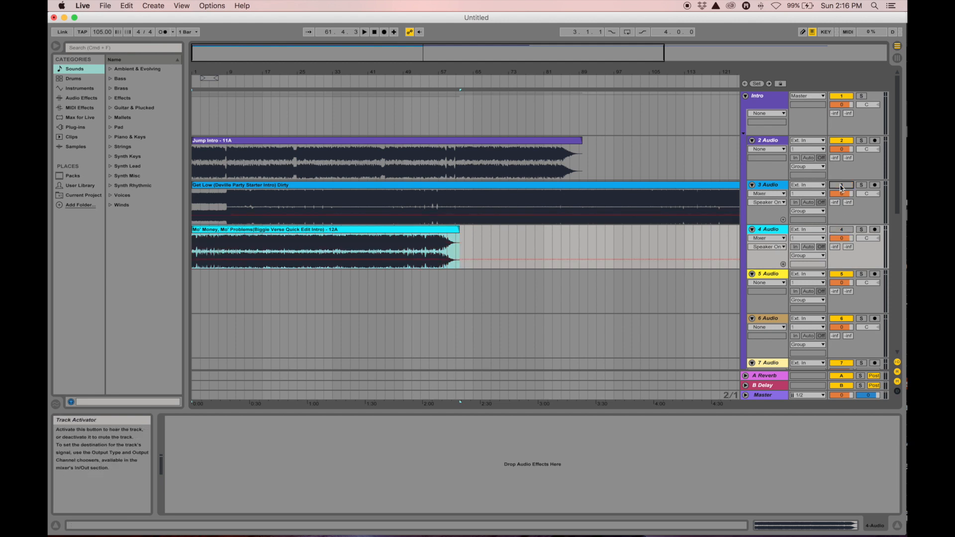
left_click(217, 144)
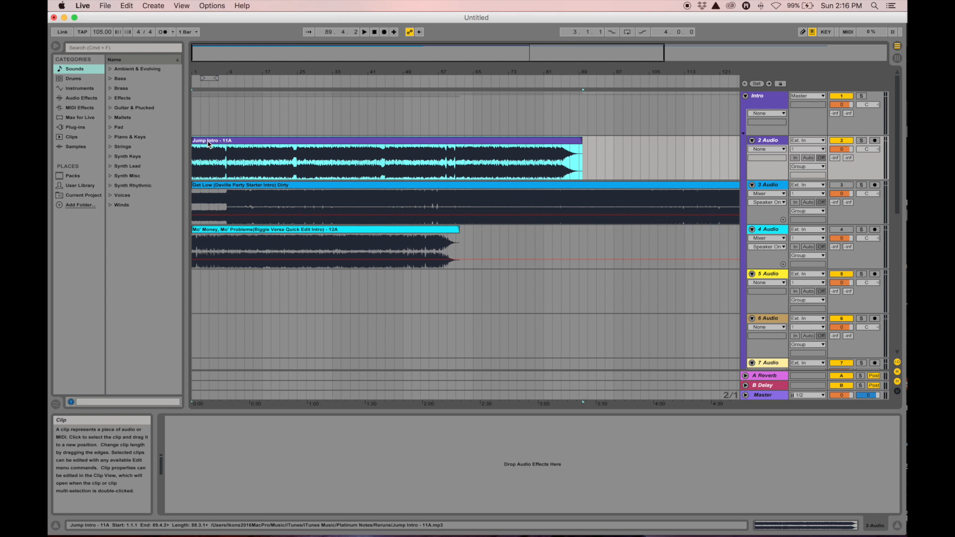
Move the Jump Intro clip's sample start earlier and shift the clip to start at bar 17
double_click(208, 142)
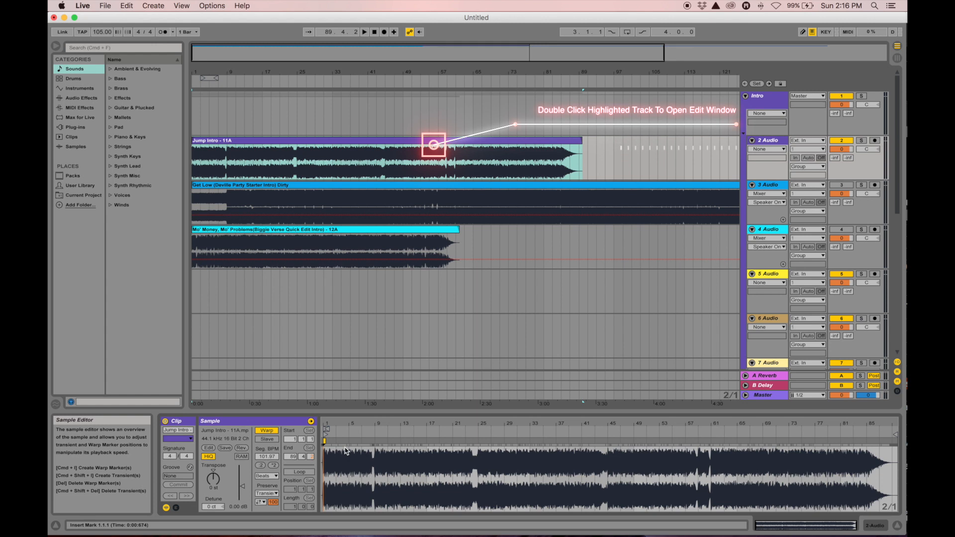
left_click_drag(327, 424, 322, 509)
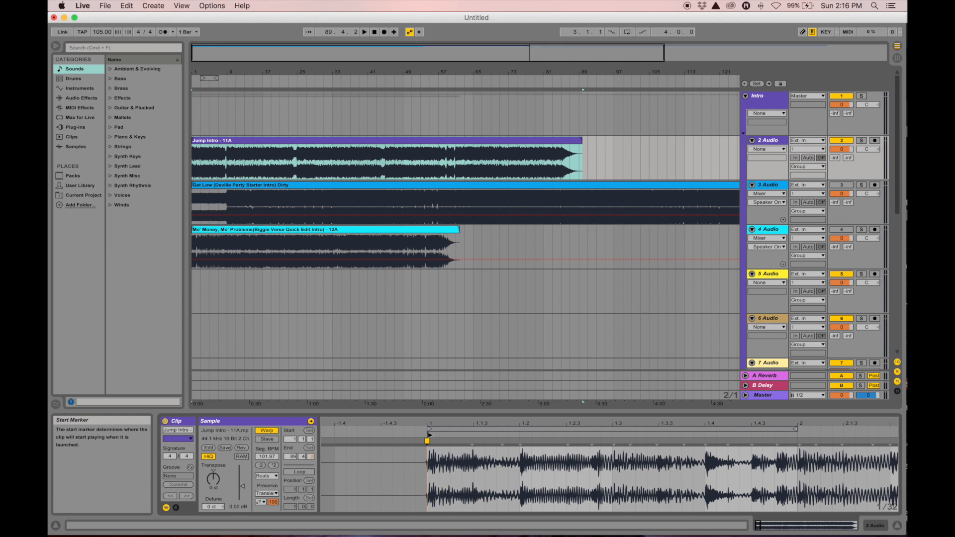
left_click_drag(430, 436, 313, 437)
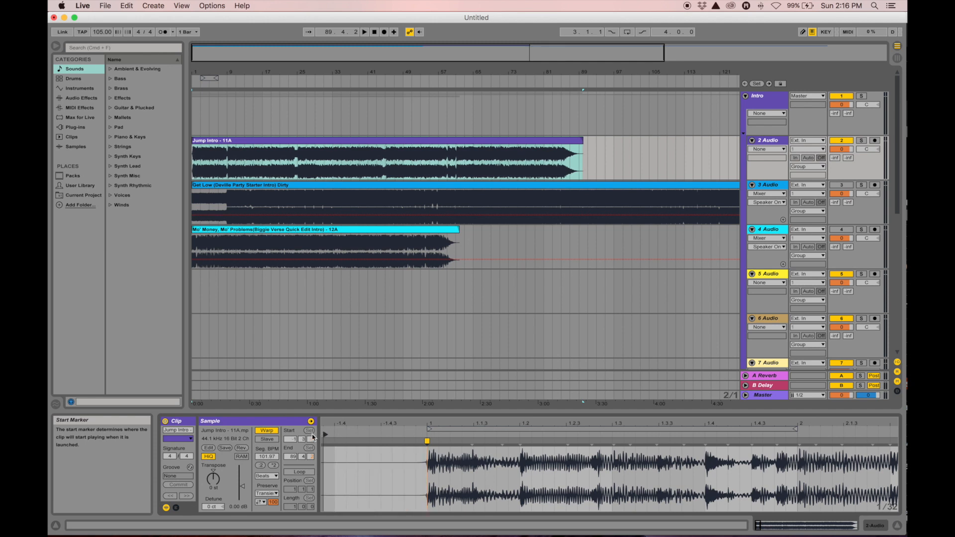
left_click_drag(192, 72, 193, 115)
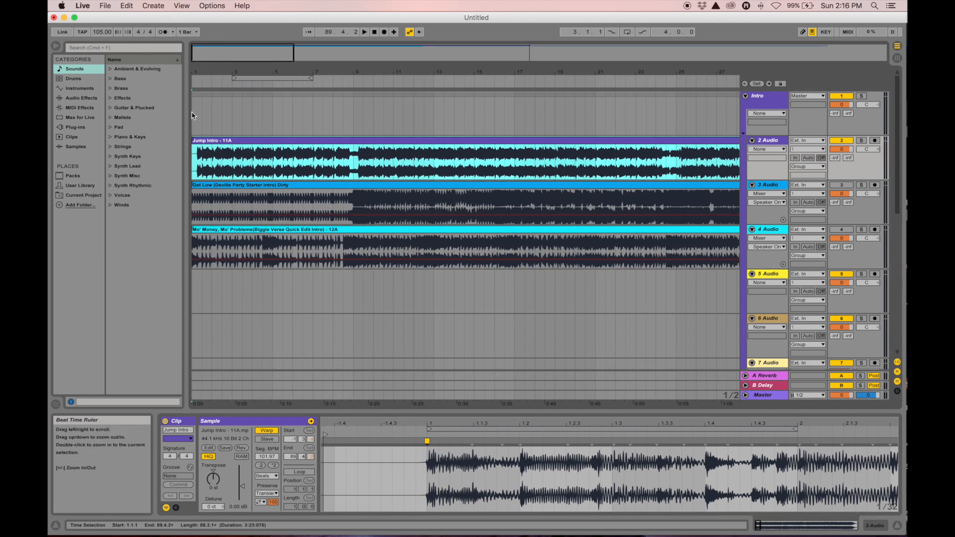
left_click_drag(217, 157, 526, 154)
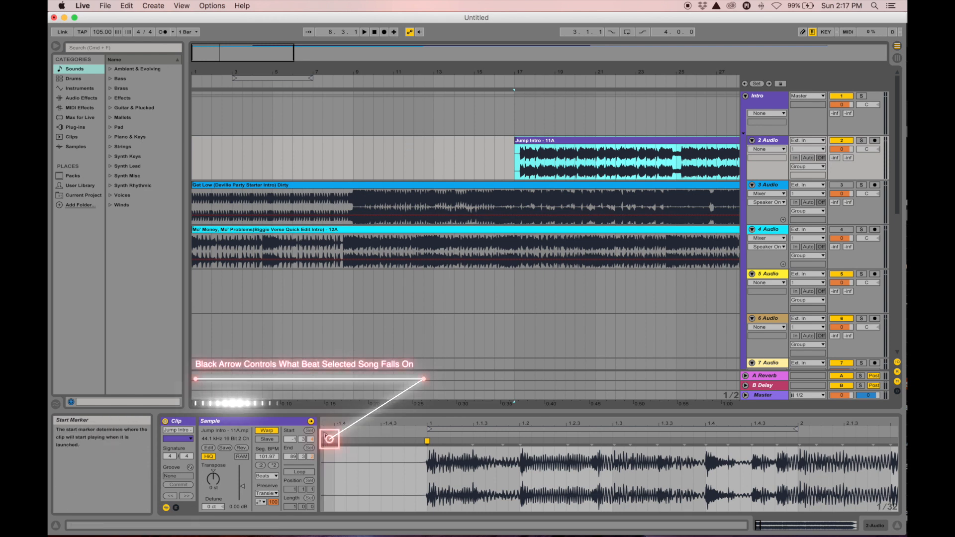
Reset Jump Intro's start marker to 1.1.1, play it from bar 17, then drag it back to bar 1
mouse_move(327, 438)
left_mouse_down()
mouse_move(405, 445)
mouse_move(393, 459)
mouse_move(332, 459)
mouse_move(411, 472)
left_mouse_up()
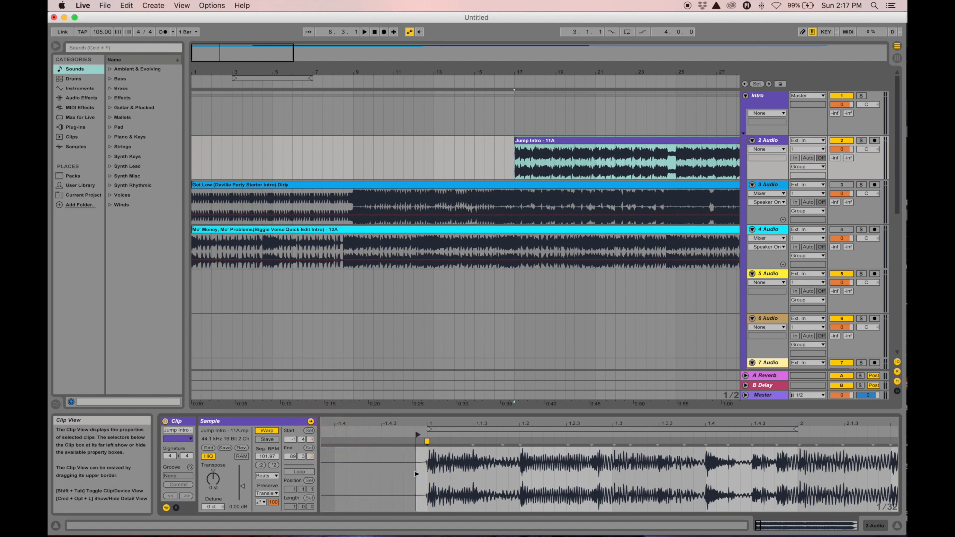
left_click_drag(420, 474, 425, 475)
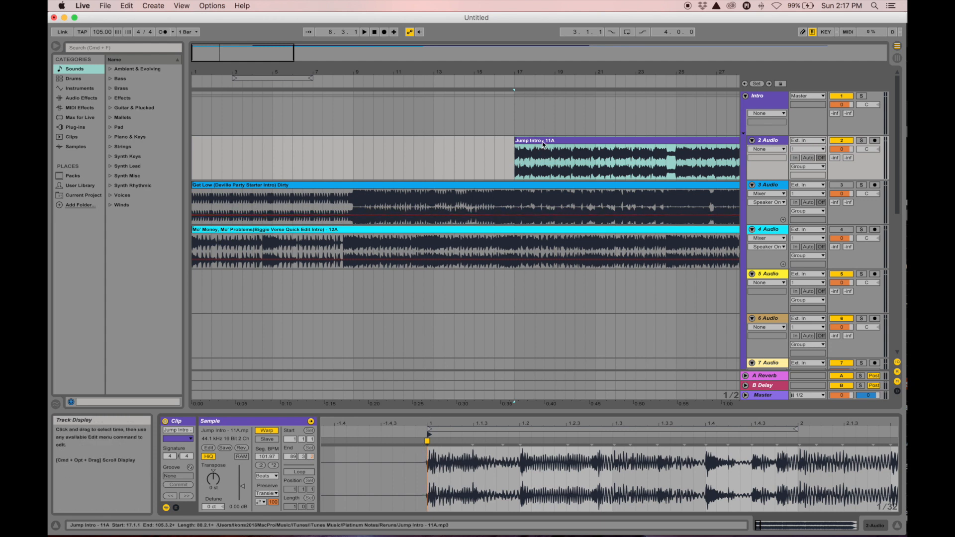
left_click(516, 170)
key("space")
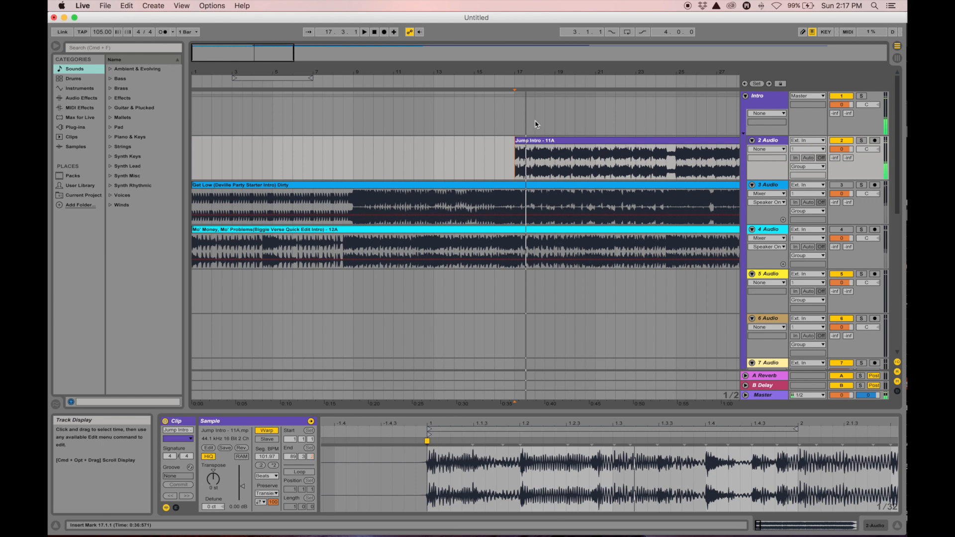
left_click_drag(537, 154, 208, 153)
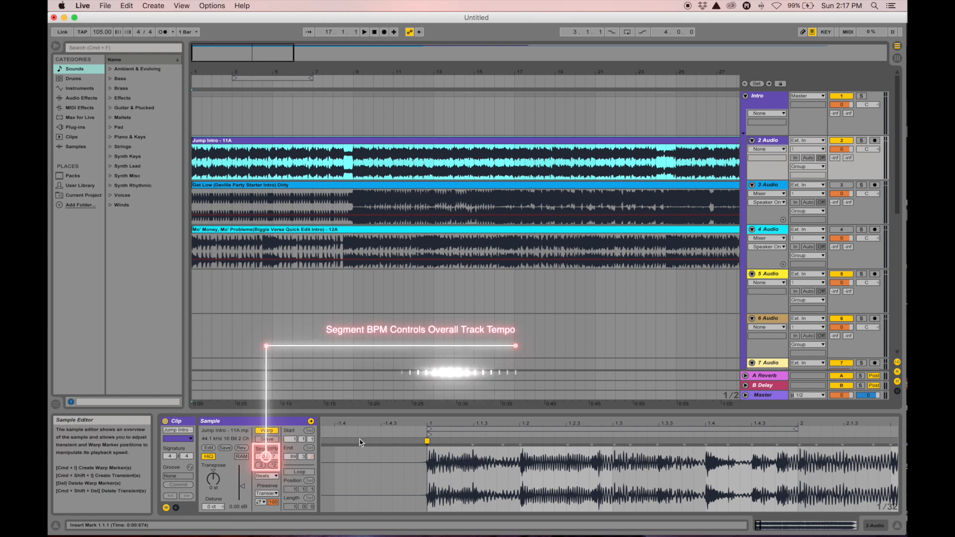
Zoom the Sample Editor out to the full Jump Intro waveform, segment BPM 102.00
left_click_drag(437, 421, 438, 343)
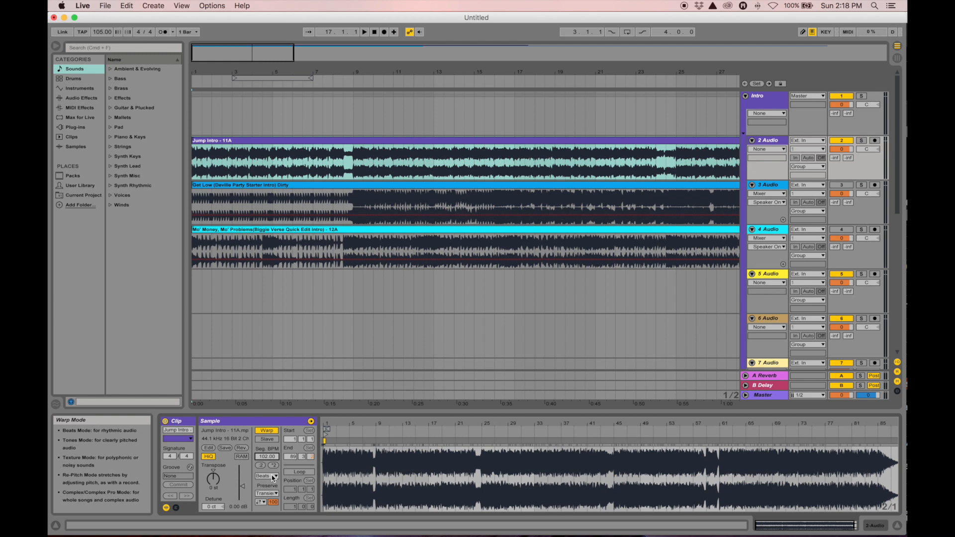
Set the Jump Intro - 11A clip's Warp Mode to Complex Pro and select the clip
left_click(273, 476)
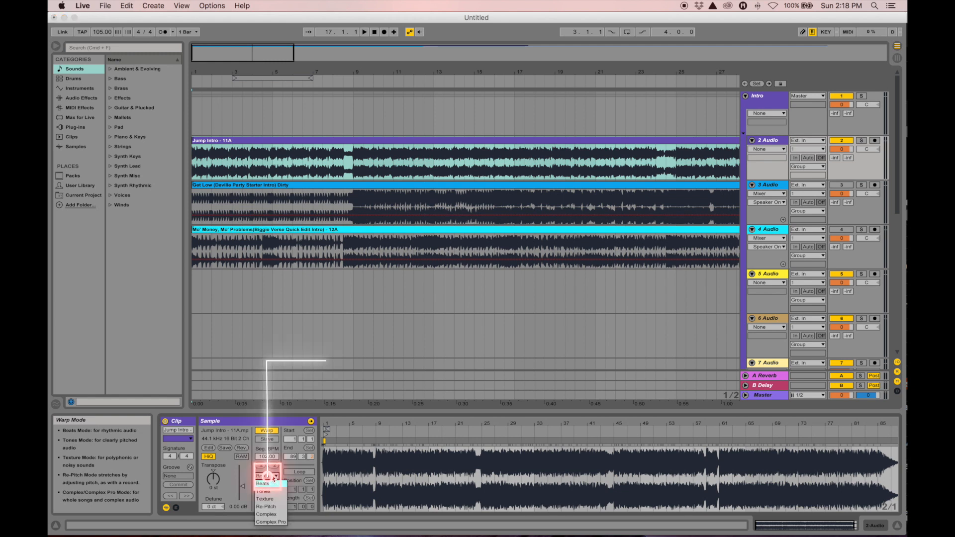
left_click(268, 521)
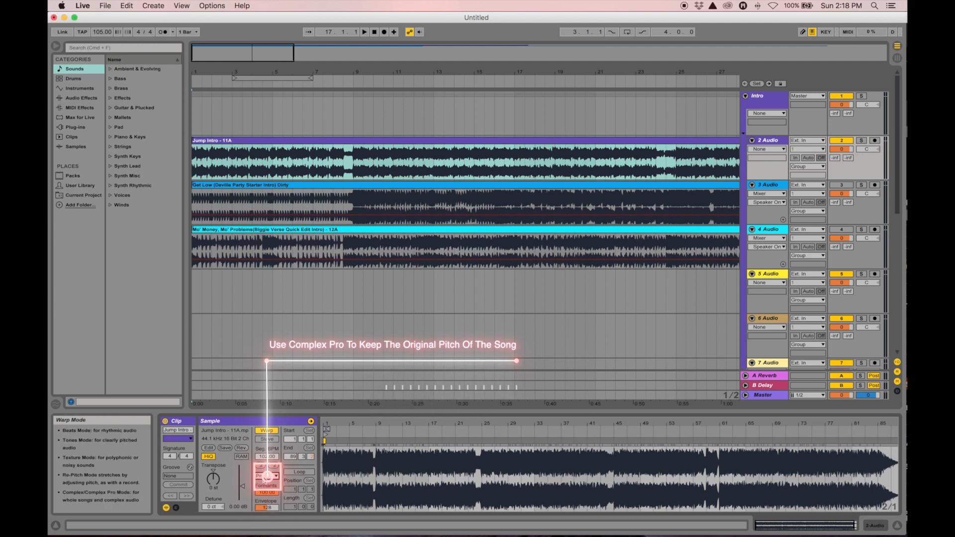
left_click(287, 144)
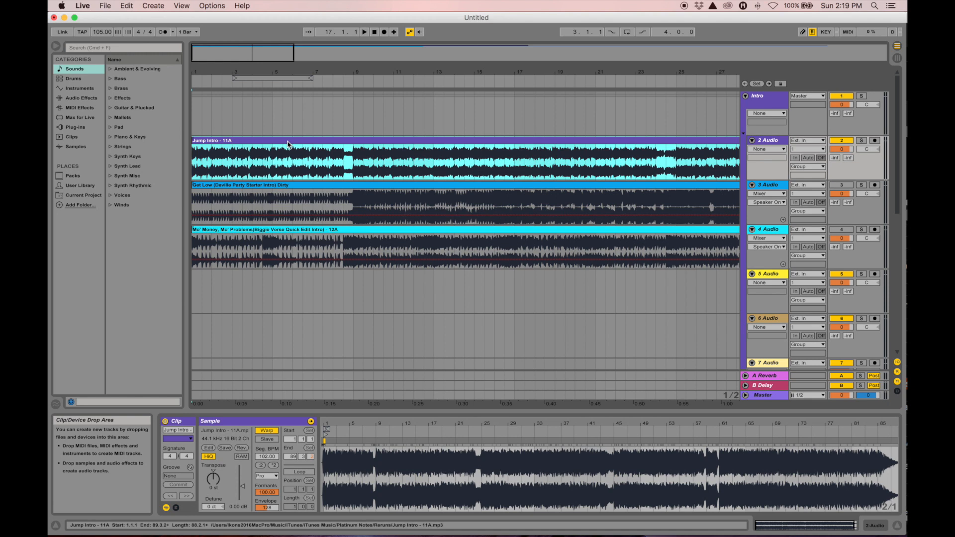
Play the intro tracks from bar 1, stop, then zoom in and place the playback marker at bar 9
left_click(193, 167)
key("space")
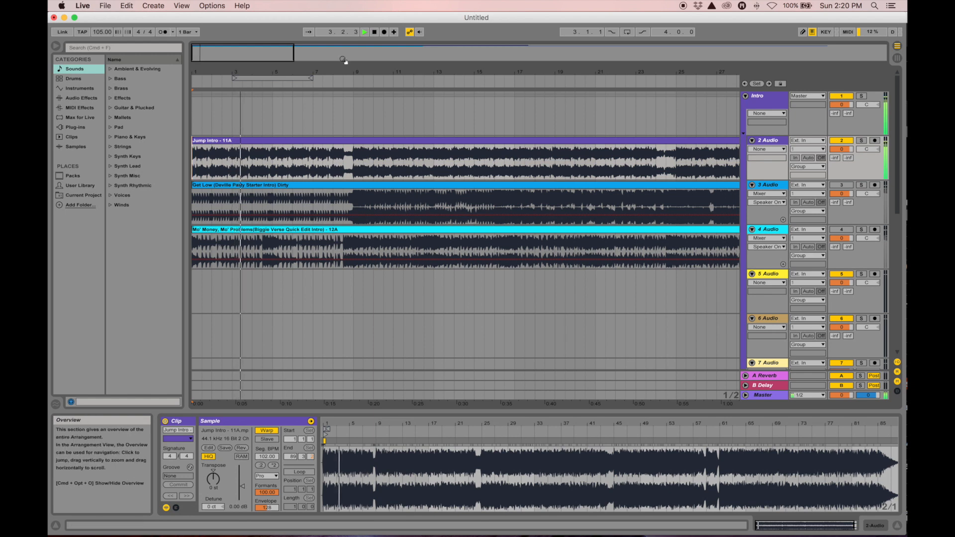
key("space")
left_click_drag(345, 74, 344, 144)
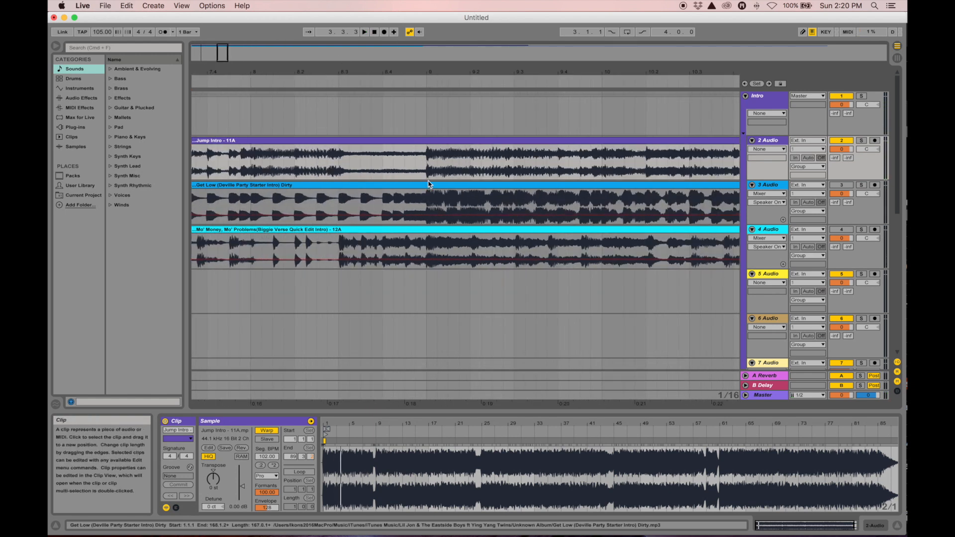
mouse_move(426, 72)
left_mouse_down()
mouse_move(379, 66)
mouse_move(380, 77)
mouse_move(380, 65)
left_mouse_up()
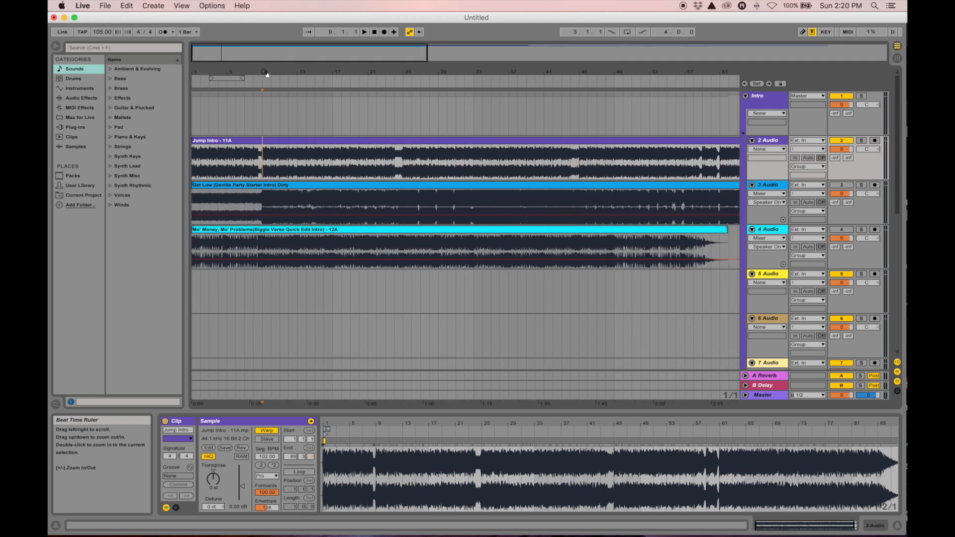
Switch the Get Low clip's Warp Mode to Complex Pro and drag the clip to start at bar 9
left_click(225, 187)
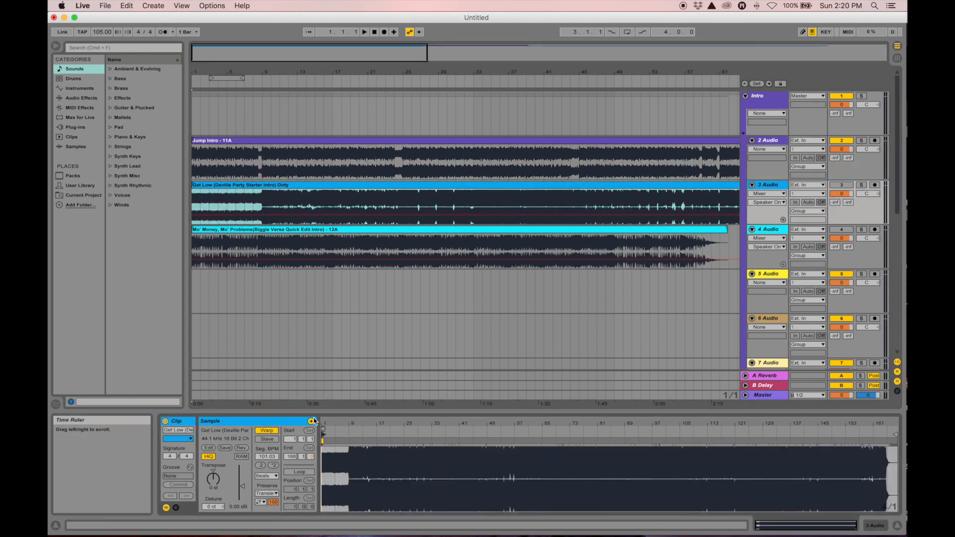
mouse_move(324, 423)
left_mouse_down()
mouse_move(324, 521)
mouse_move(322, 425)
left_mouse_up()
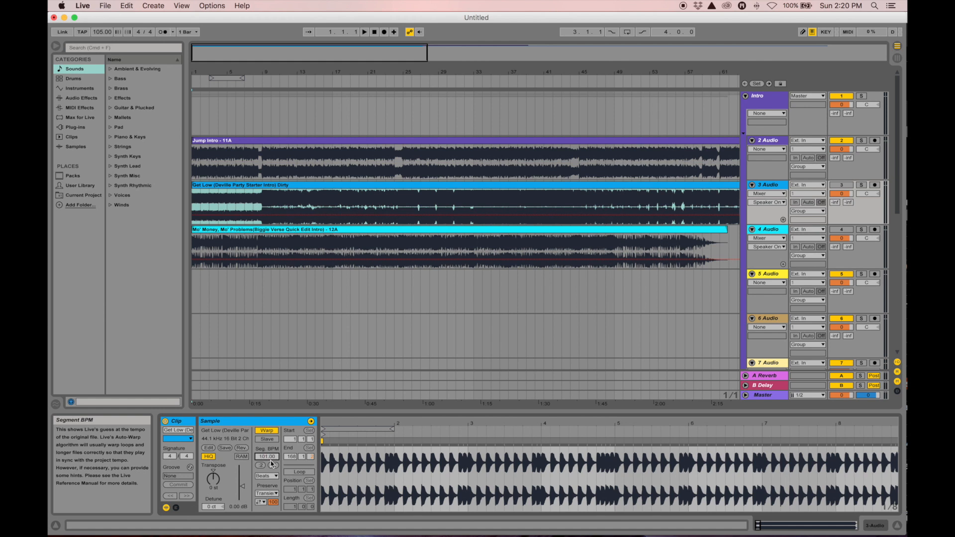
left_click(266, 476)
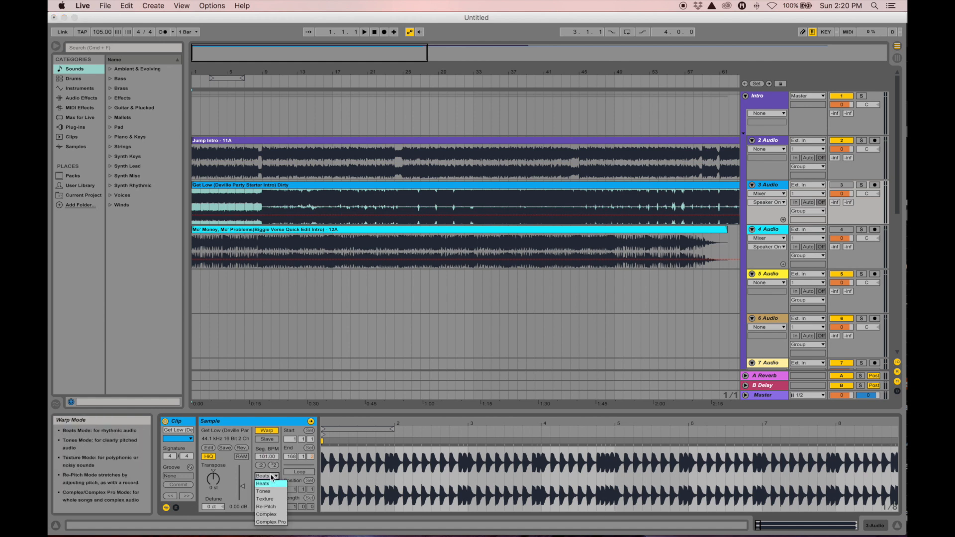
left_click(271, 522)
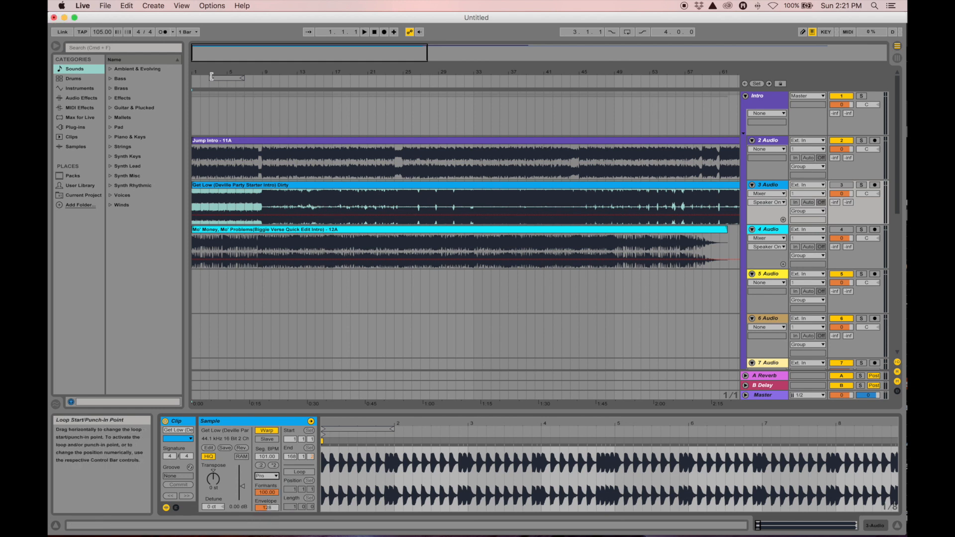
left_click(219, 189)
left_click_drag(219, 189, 277, 201)
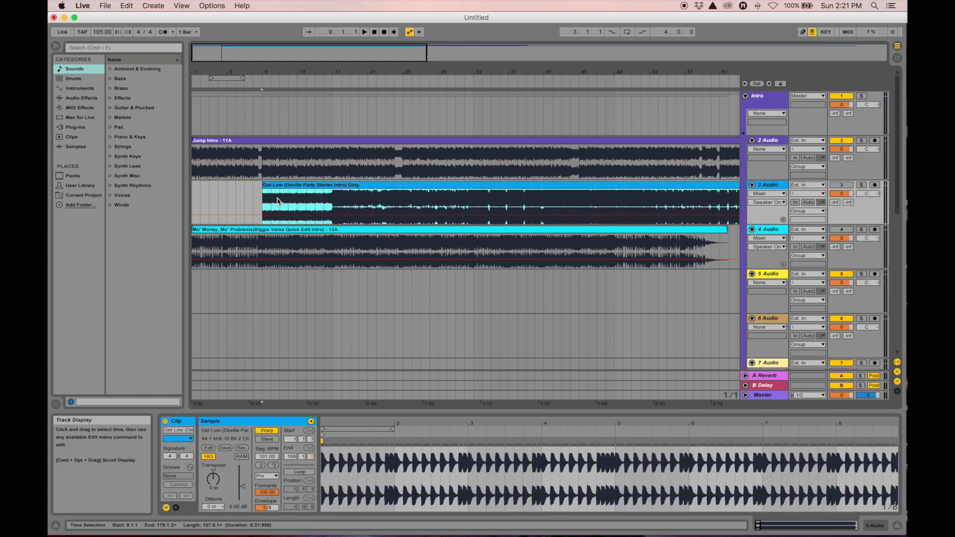
Activate Track 3 (Get Low), play from bar 9, jump to bar 16, then stop and zoom out
left_click(260, 207)
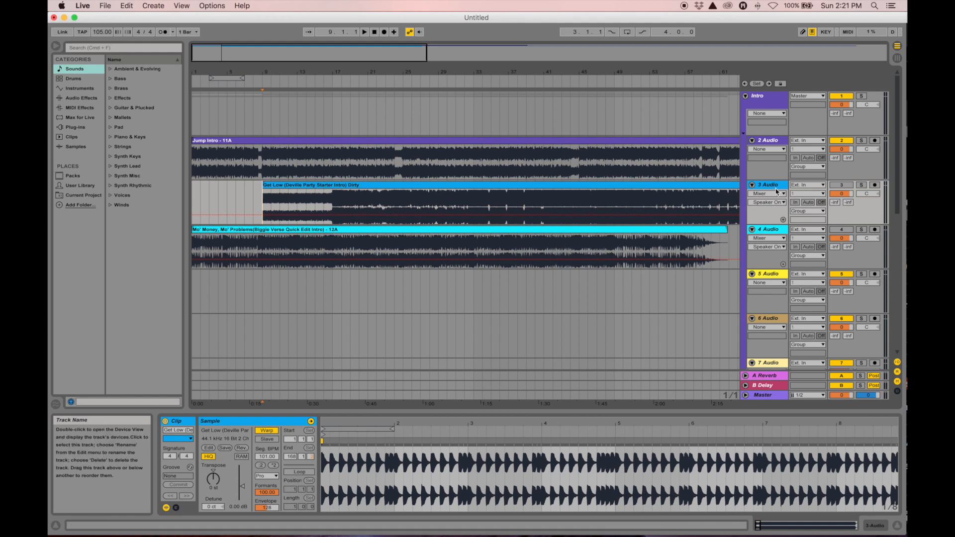
left_click(844, 187)
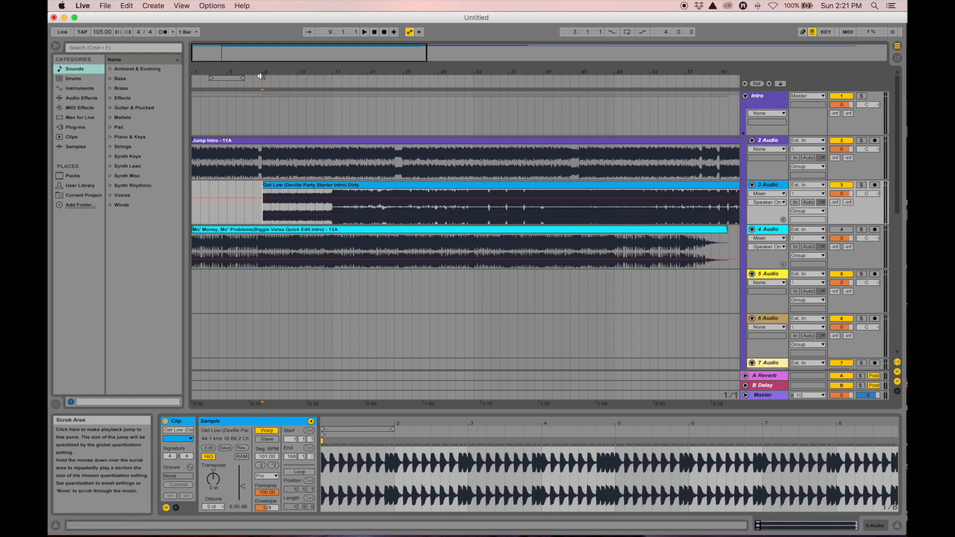
left_click_drag(260, 74, 260, 99)
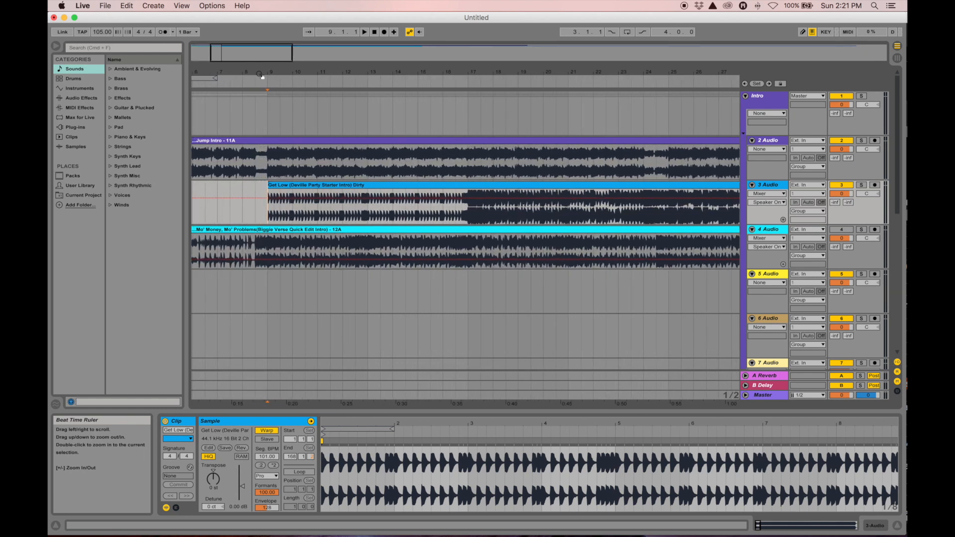
key("space")
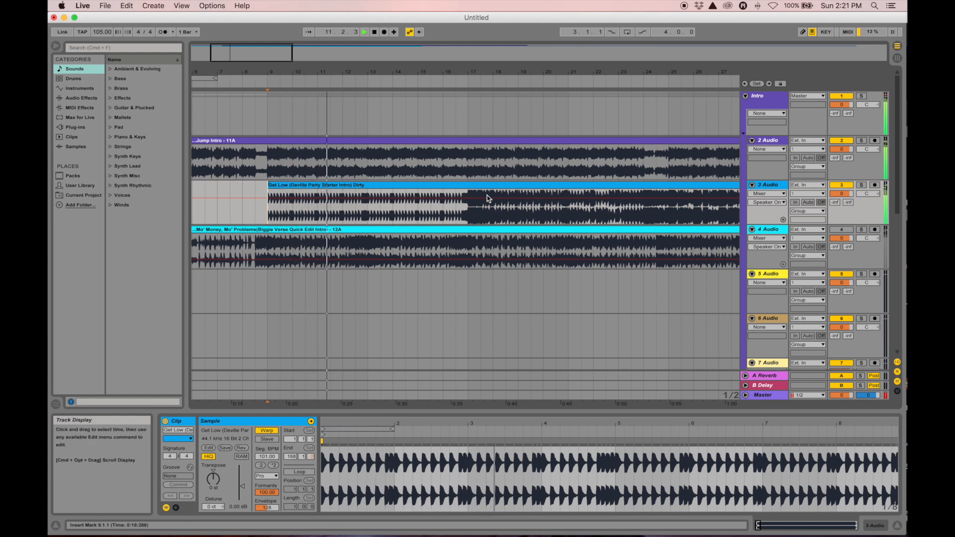
left_click(441, 220)
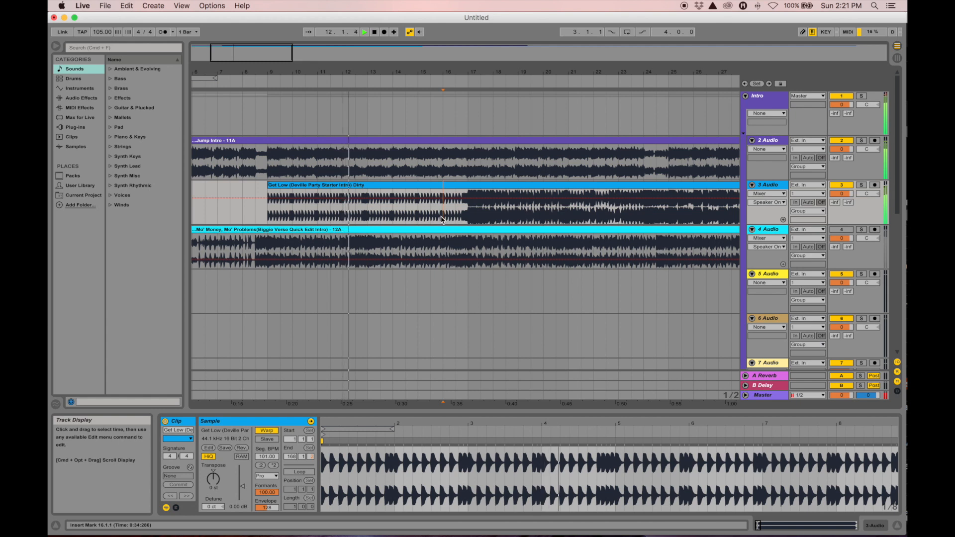
key("space")
key("space")
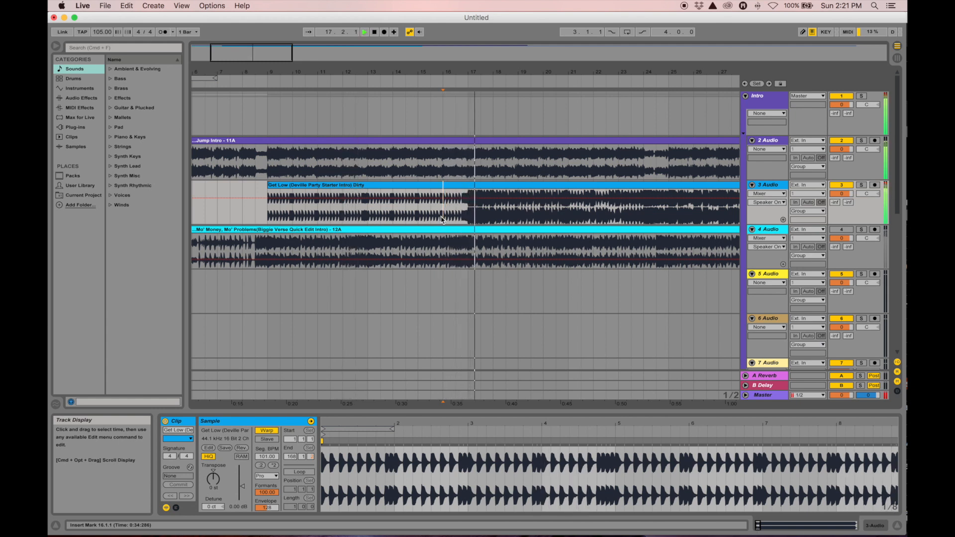
key("space")
left_click_drag(390, 73, 390, 45)
left_click_drag(281, 71, 250, 71)
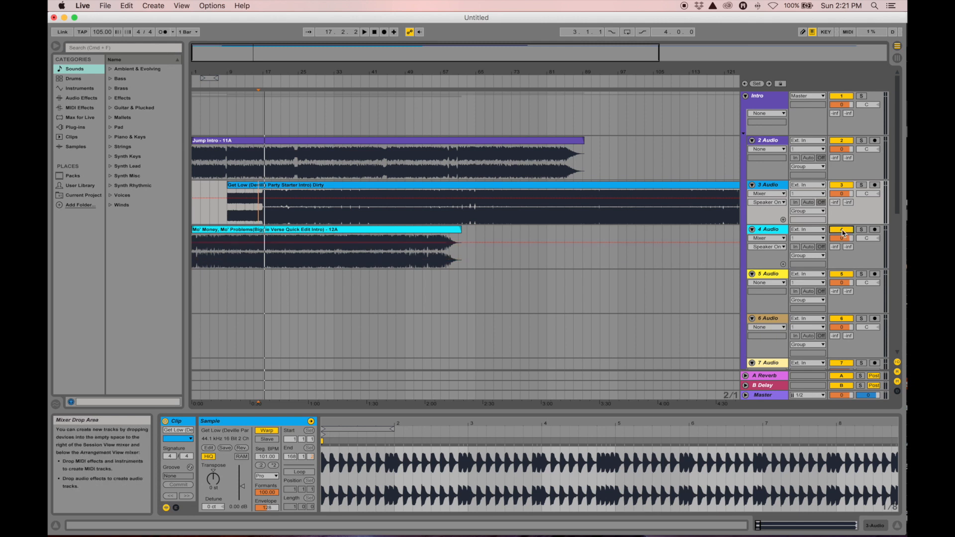
Drag Mo' Money, Mo' Problems on track 4 to bar 17 and zoom into its waveform
left_click_drag(248, 230, 301, 247)
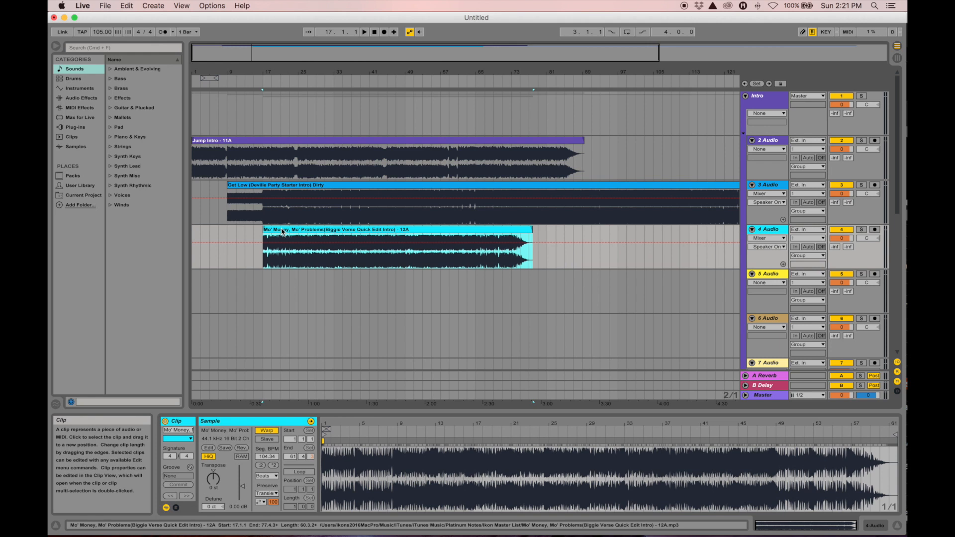
double_click(282, 232)
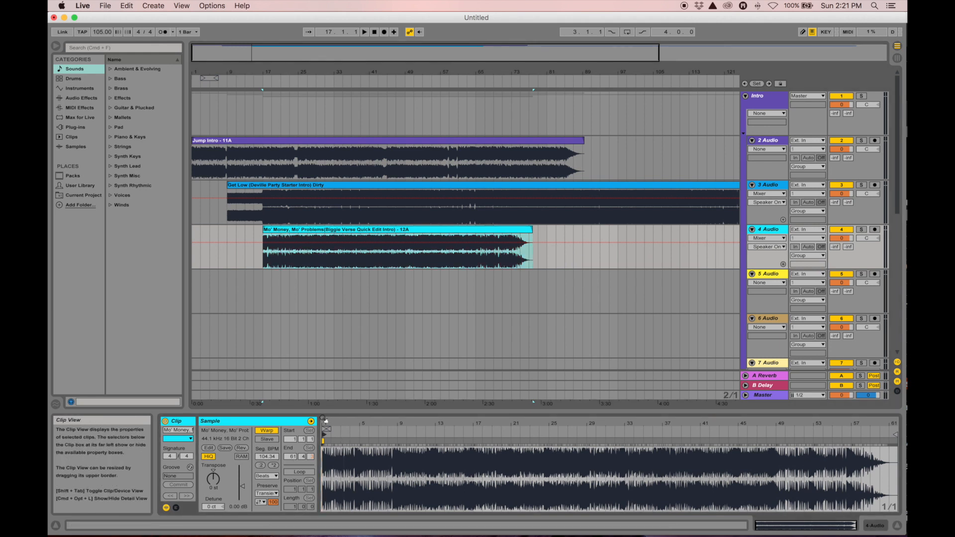
left_click_drag(324, 423, 356, 510)
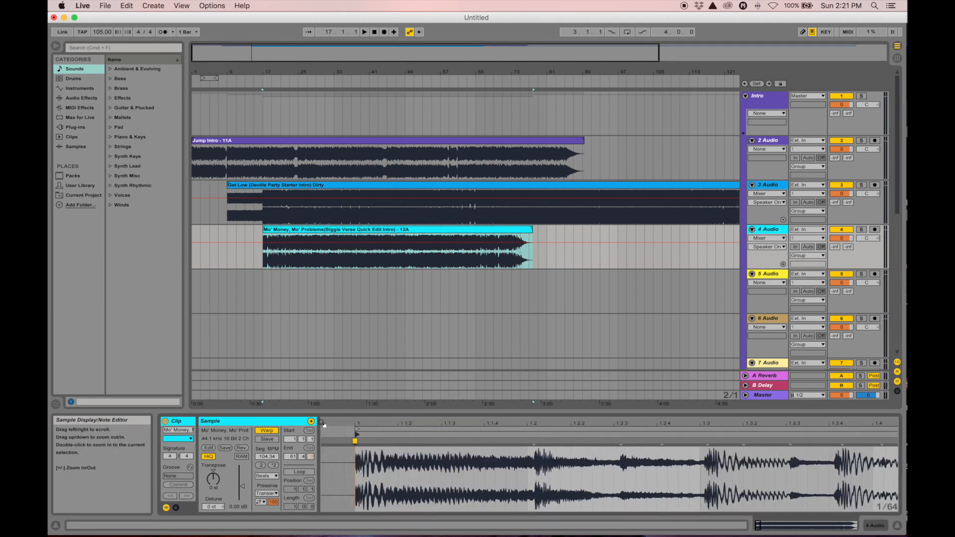
Set the Mo' Money clip's Warp Mode to Complex Pro and zoom out its waveform
left_click(264, 476)
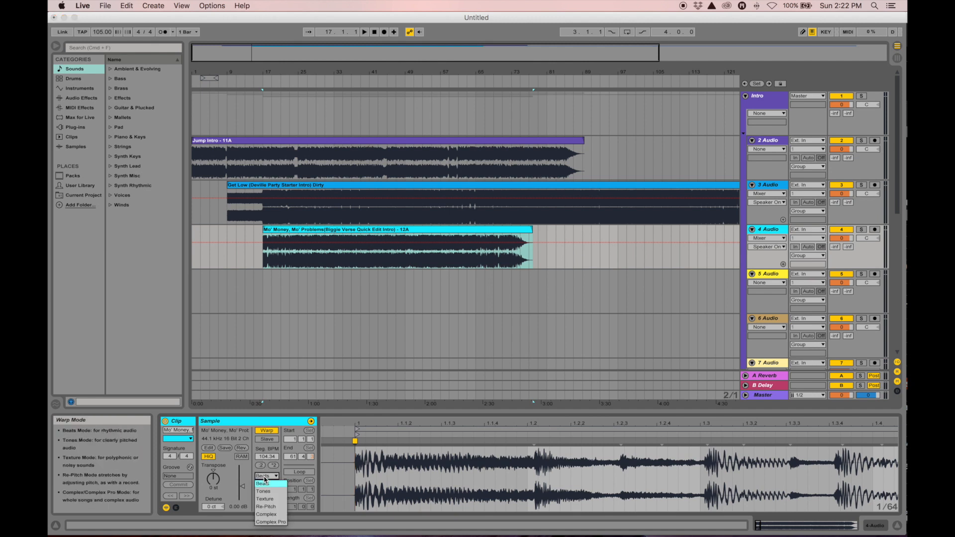
left_click(271, 522)
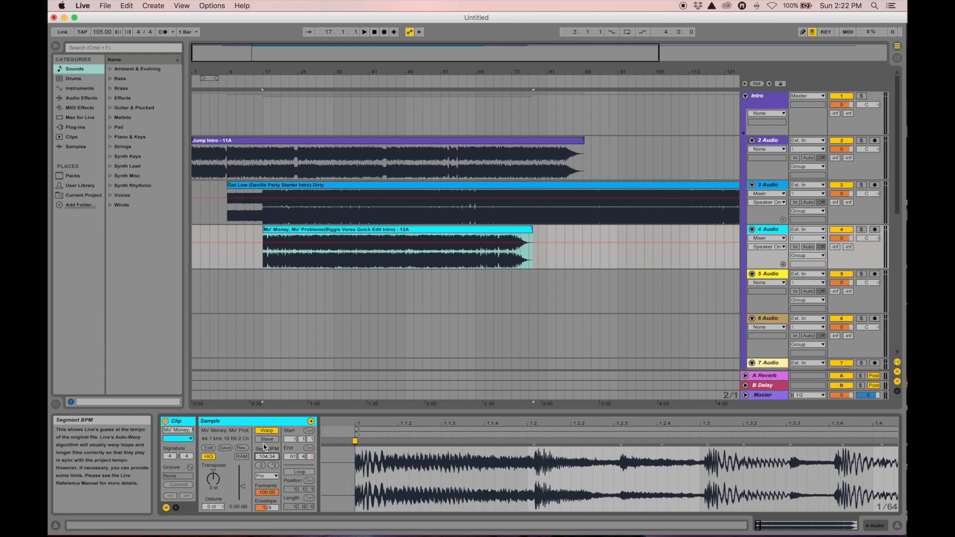
left_click_drag(402, 423, 403, 398)
left_click_drag(333, 424, 333, 410)
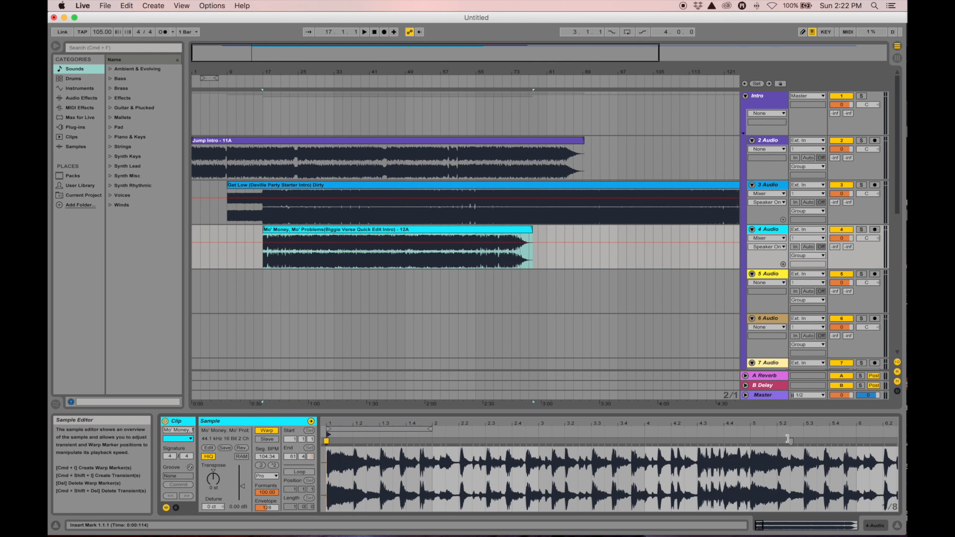
Drag the Mo' Money clip left so it starts at bar 9 alongside Get Low
left_click_drag(458, 424, 443, 424)
left_click_drag(614, 424, 581, 430)
left_click_drag(264, 73, 470, 75)
left_click_drag(510, 235, 363, 252)
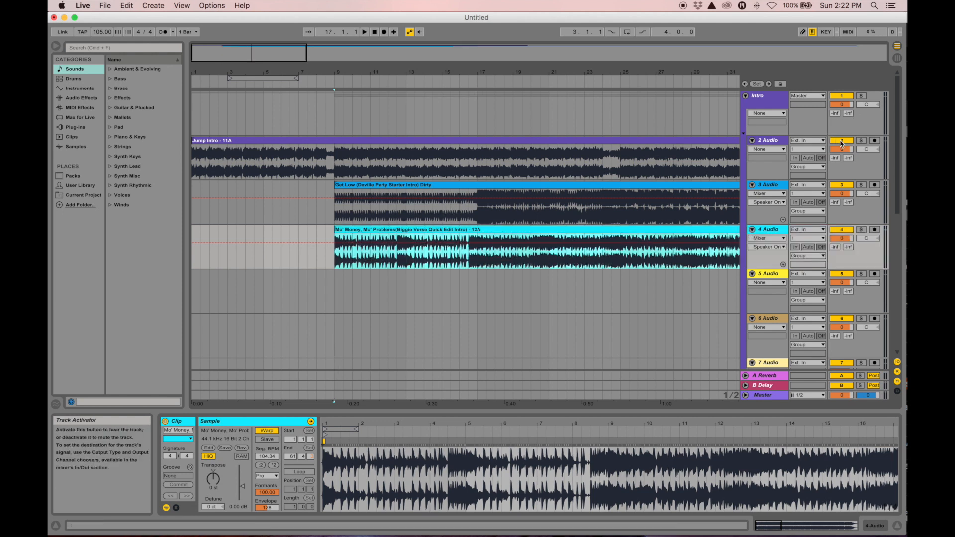
Turn off Jump Intro and play from bar 9, lowering Get Low's volume slightly
left_click(841, 141)
left_click(334, 263)
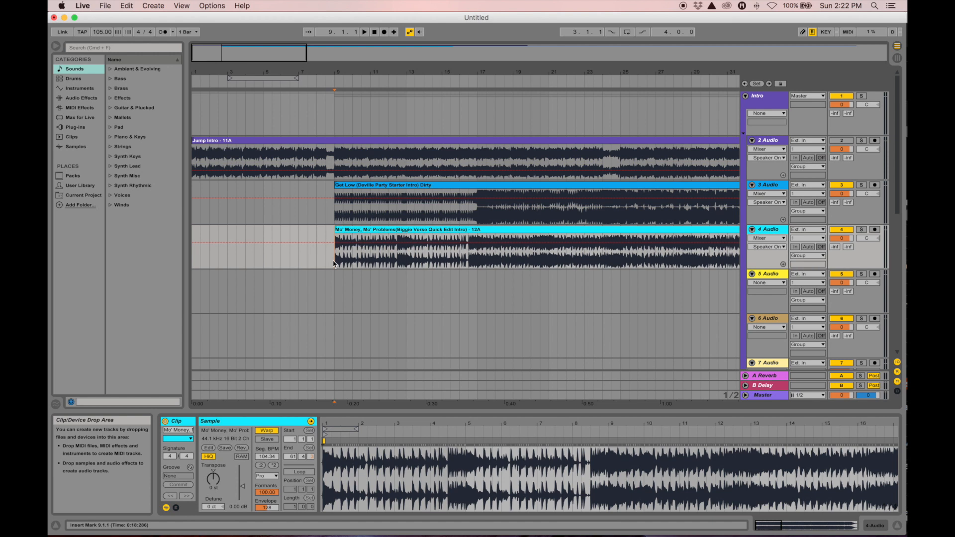
key("space")
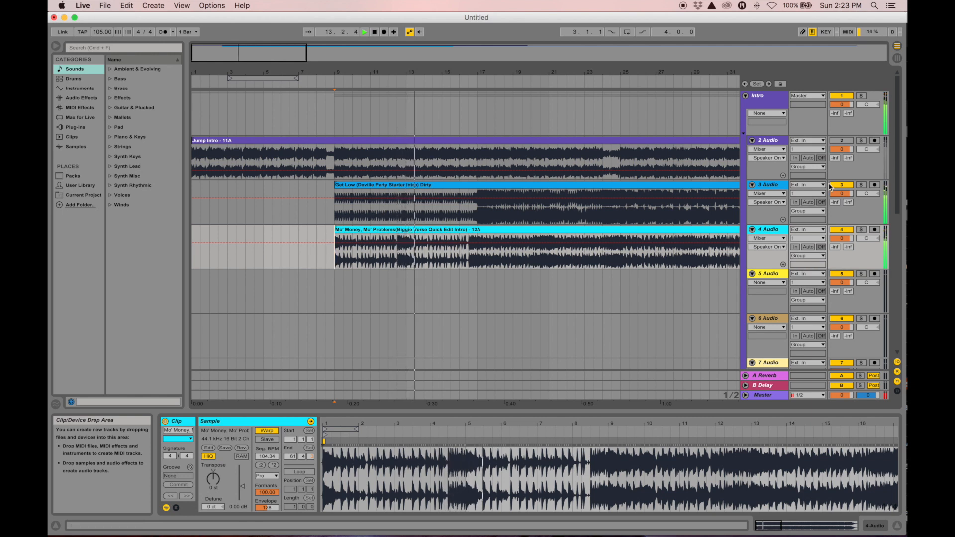
left_click_drag(847, 193, 847, 195)
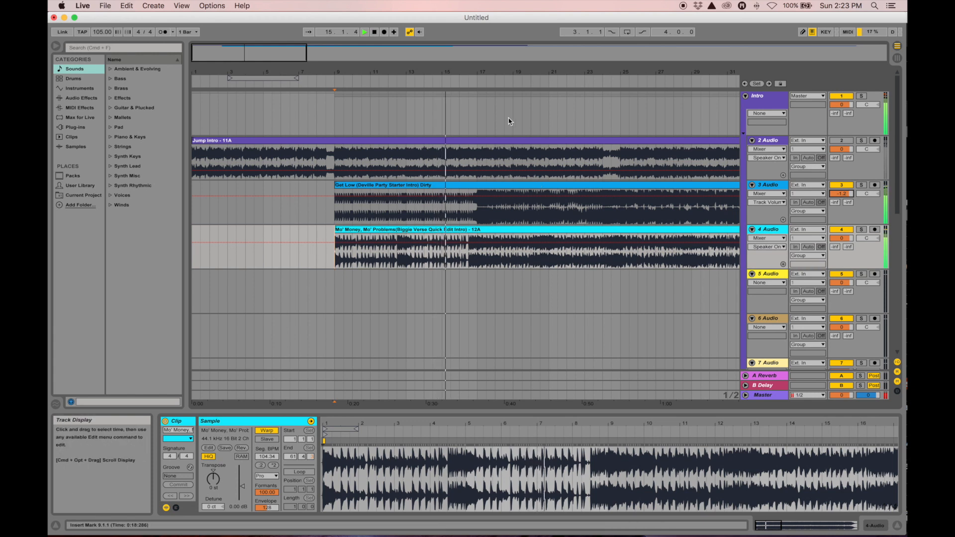
mouse_move(476, 73)
left_mouse_down()
mouse_move(476, 84)
mouse_move(476, 75)
left_mouse_up()
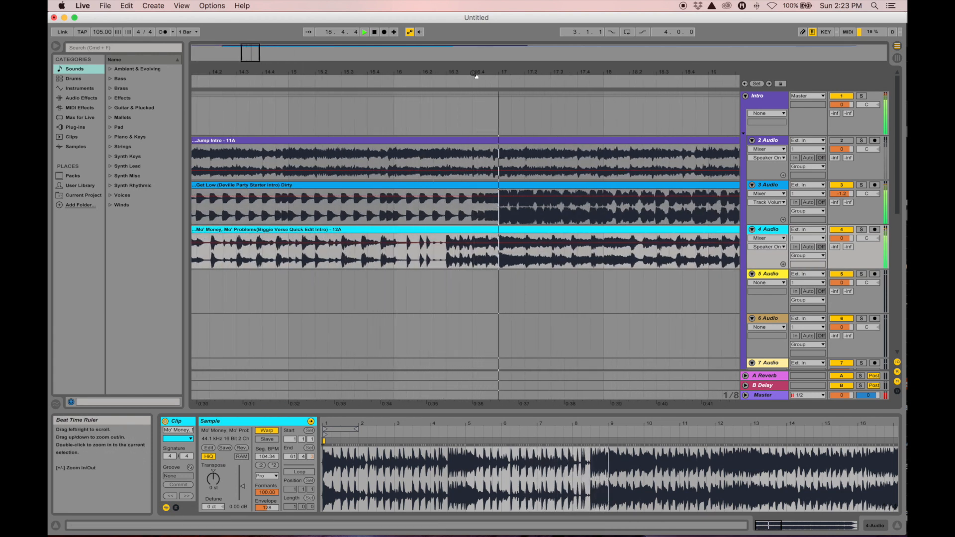
key("space")
Return the playback start to bar 9 and zoom the arrangement and clip waveform around it
left_click_drag(477, 71, 572, 75)
left_click(582, 264)
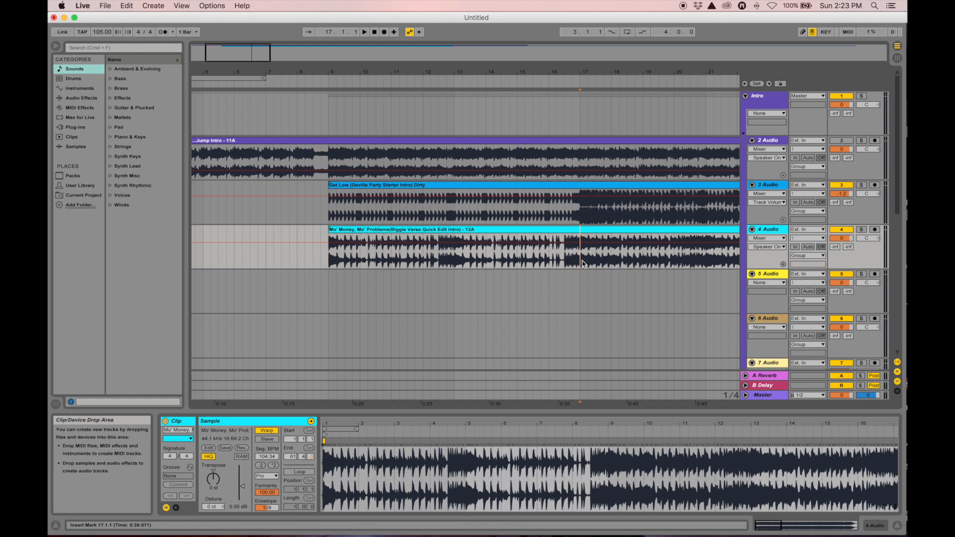
left_click(333, 263)
mouse_move(338, 72)
left_mouse_down()
mouse_move(338, 87)
mouse_move(338, 72)
left_mouse_up()
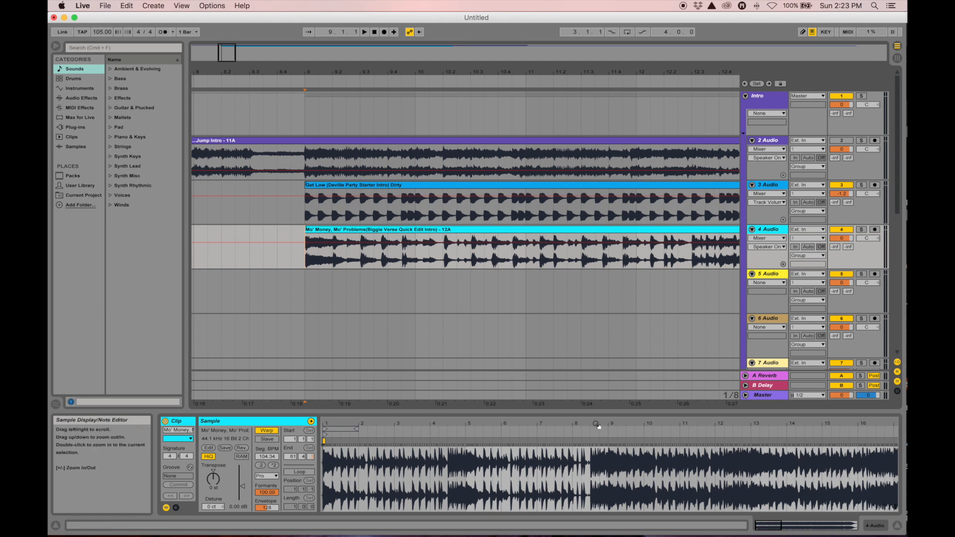
left_click_drag(607, 423, 585, 425)
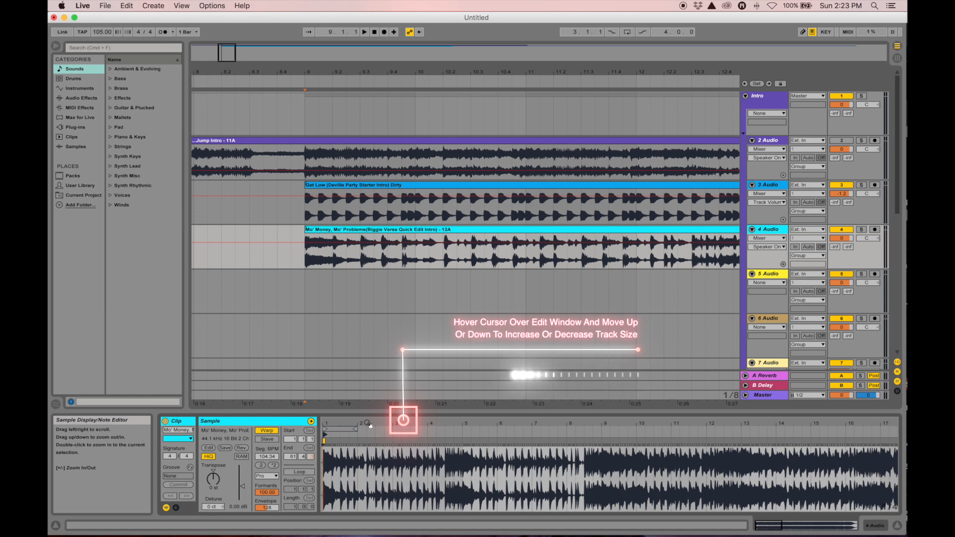
Zoom the Mo' Money waveform out, then closely in on its opening bars
left_click_drag(374, 423, 344, 425)
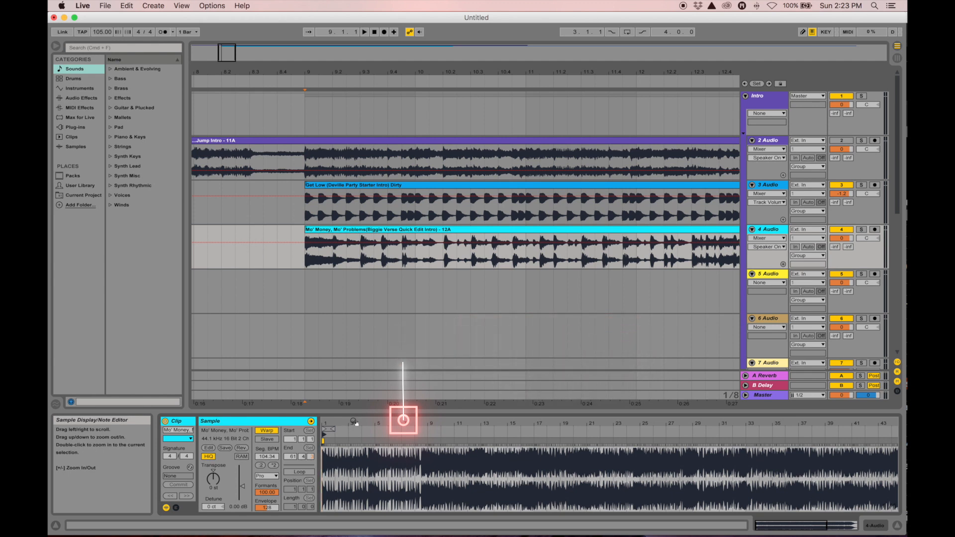
left_click_drag(353, 423, 475, 475)
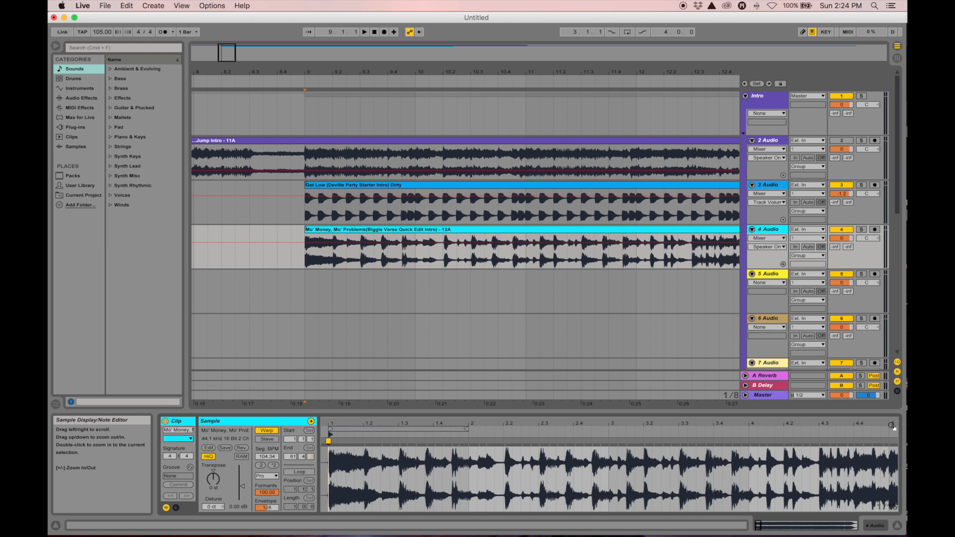
left_click_drag(392, 425, 401, 426)
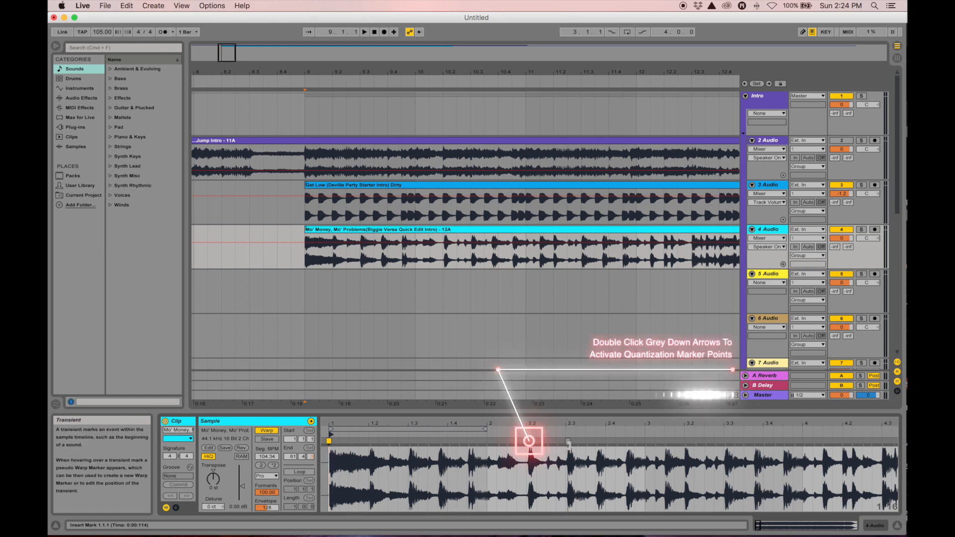
Warp the transient near beat 2.2 onto the 2.2 grid line, then play from bar 9
double_click(529, 441)
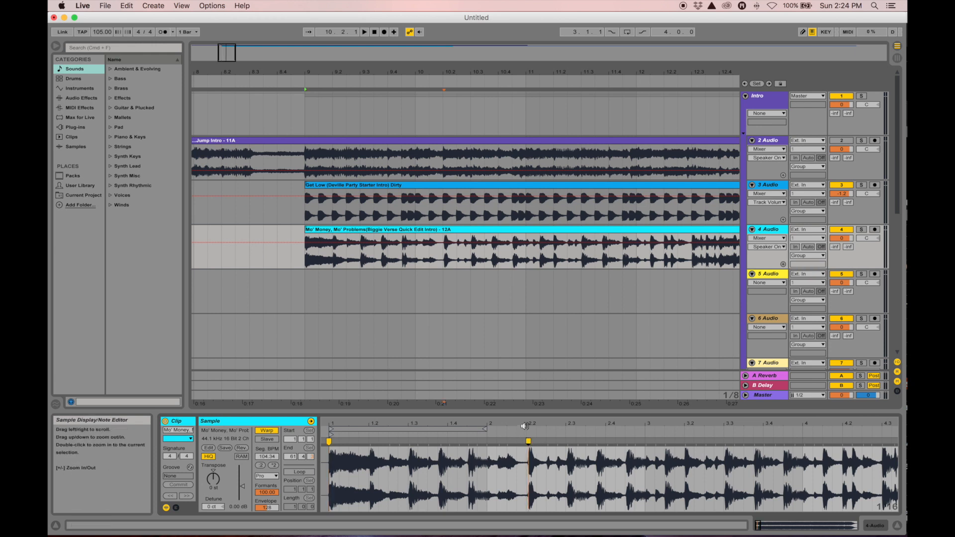
mouse_move(529, 424)
left_mouse_down()
mouse_move(533, 443)
mouse_move(662, 468)
left_mouse_up()
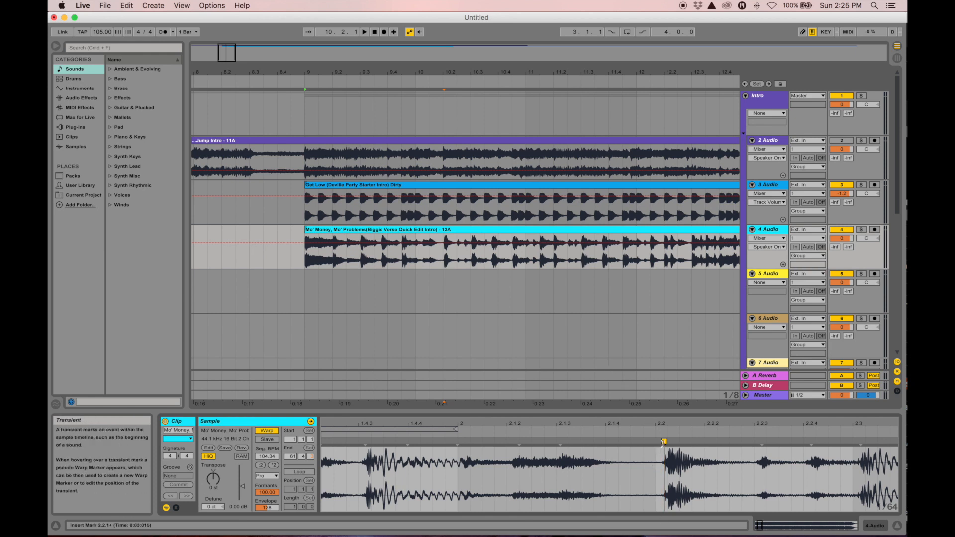
left_click_drag(661, 443, 652, 367)
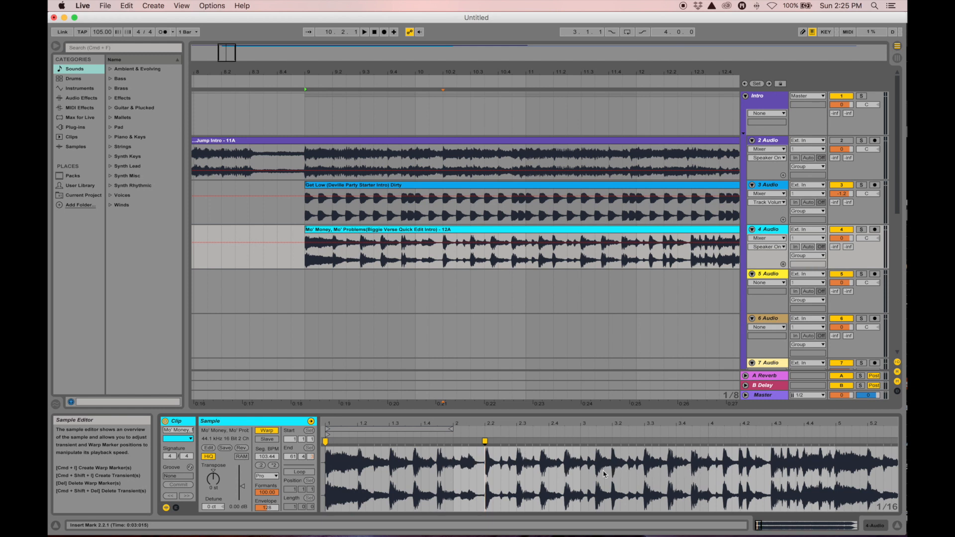
left_click(305, 260)
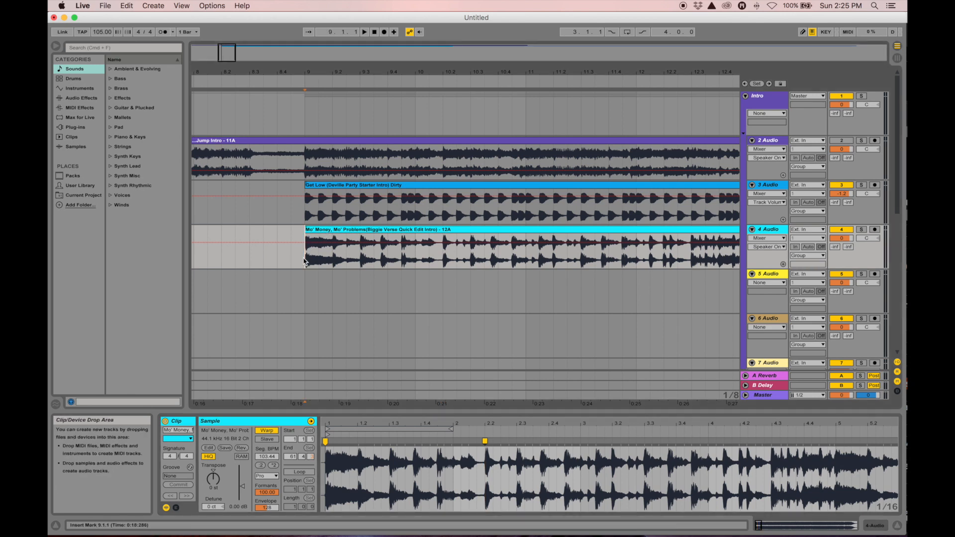
key("space")
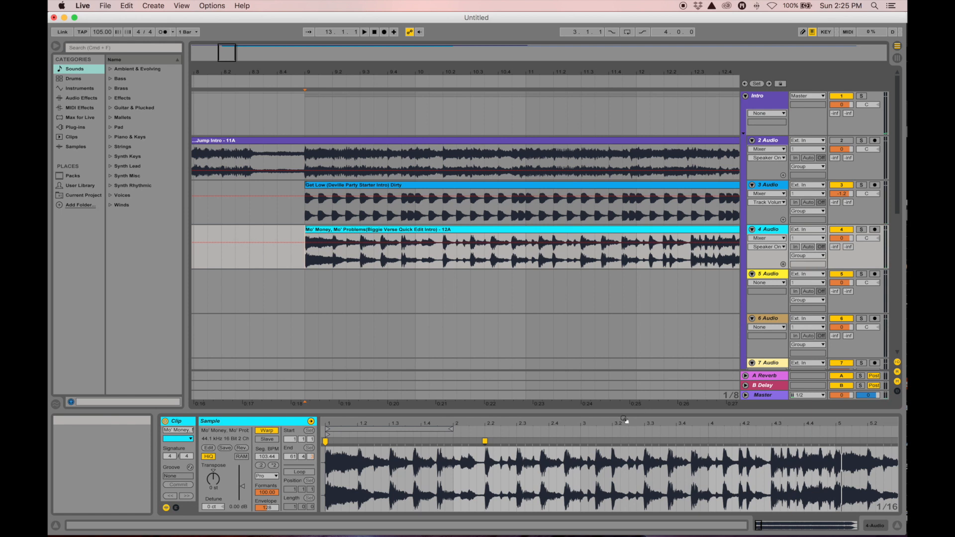
mouse_move(610, 423)
left_mouse_down()
mouse_move(610, 475)
mouse_move(559, 468)
mouse_move(559, 425)
left_mouse_up()
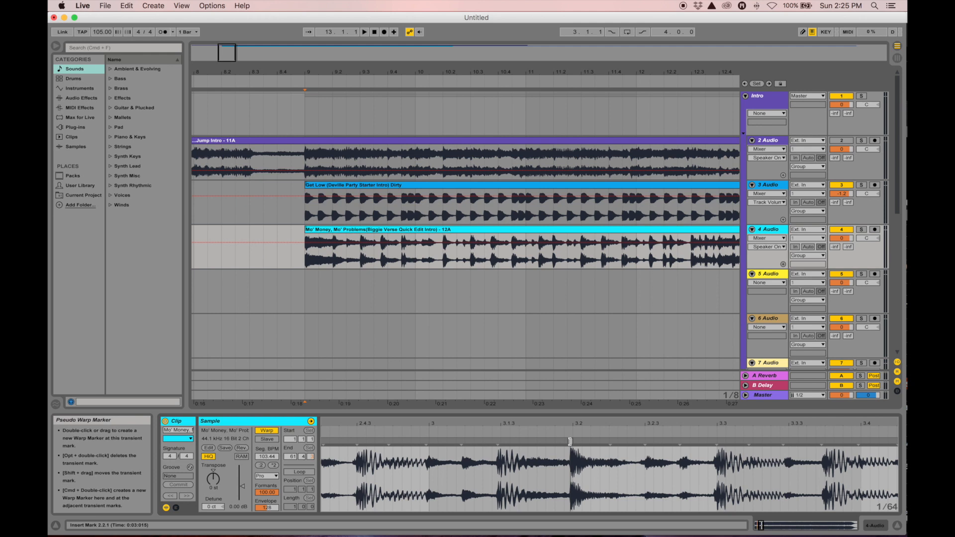
Pin the beat 3.2 transient with a warp marker, nudge it slightly later, and play from bar 9
double_click(570, 441)
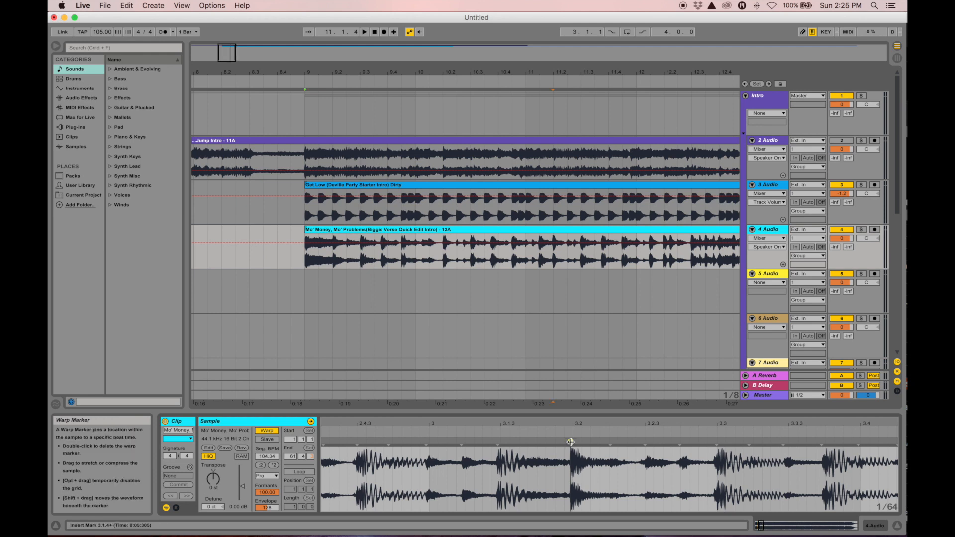
left_click_drag(571, 442, 573, 443)
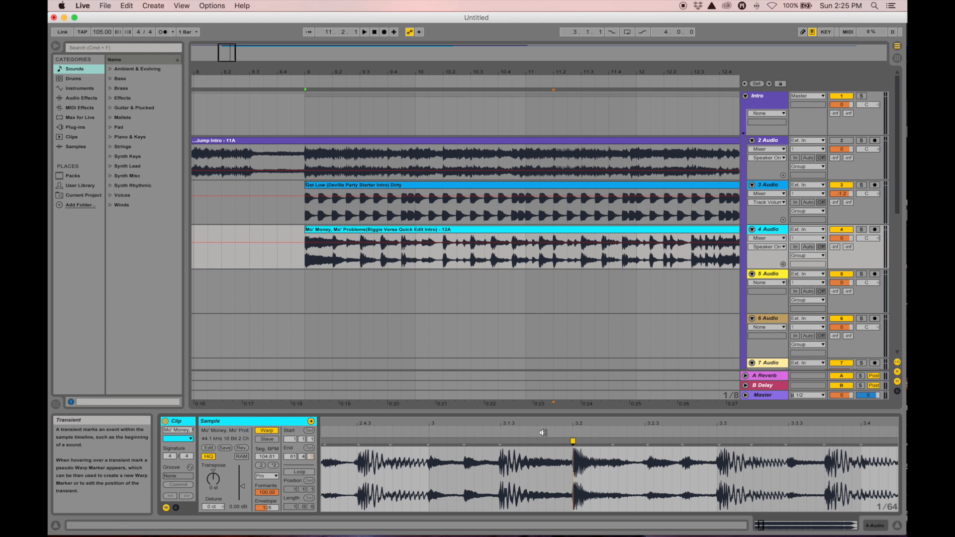
left_click_drag(525, 423, 745, 375)
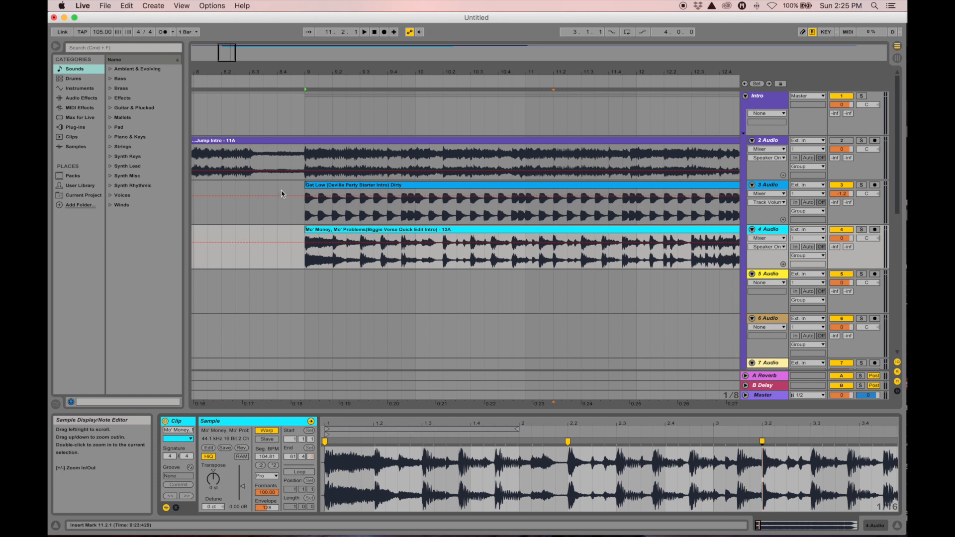
left_click(306, 265)
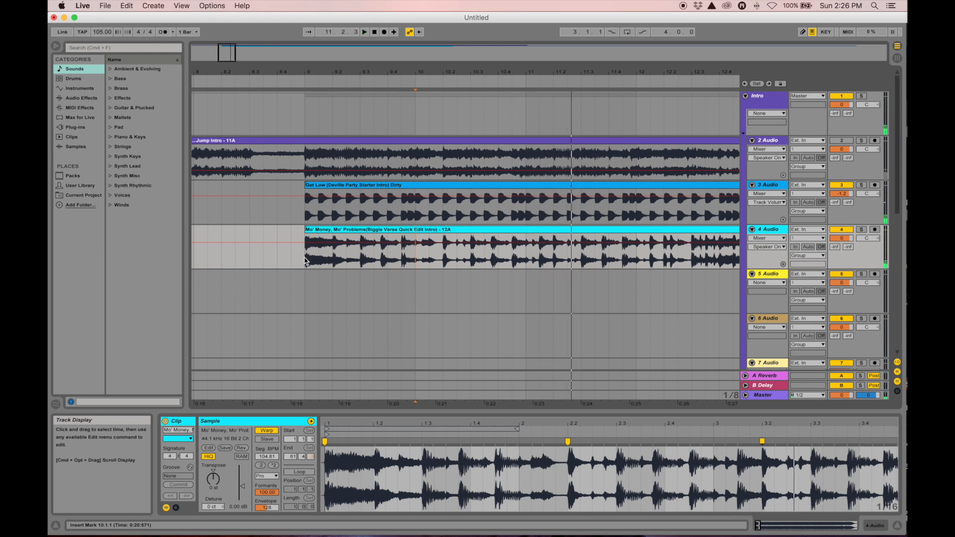
key("space")
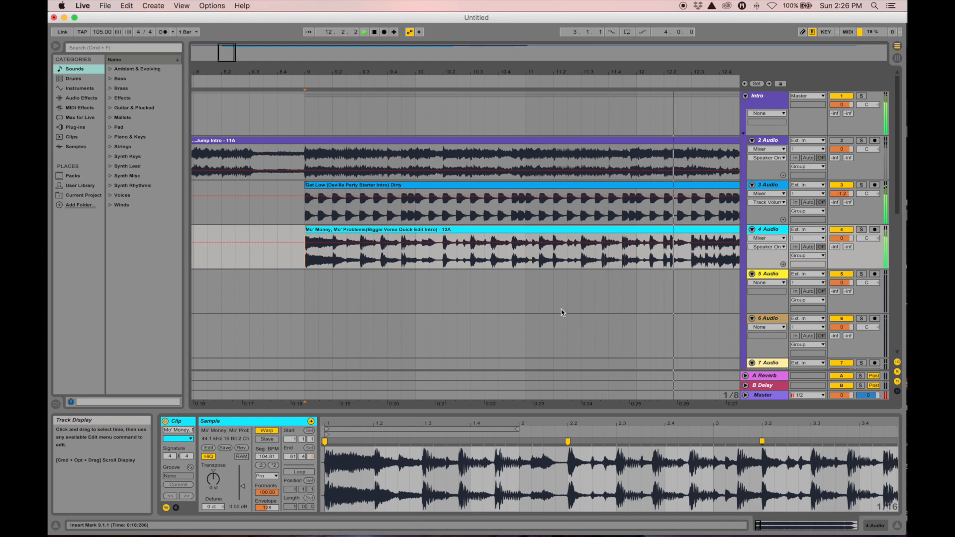
left_click_drag(651, 423, 580, 463)
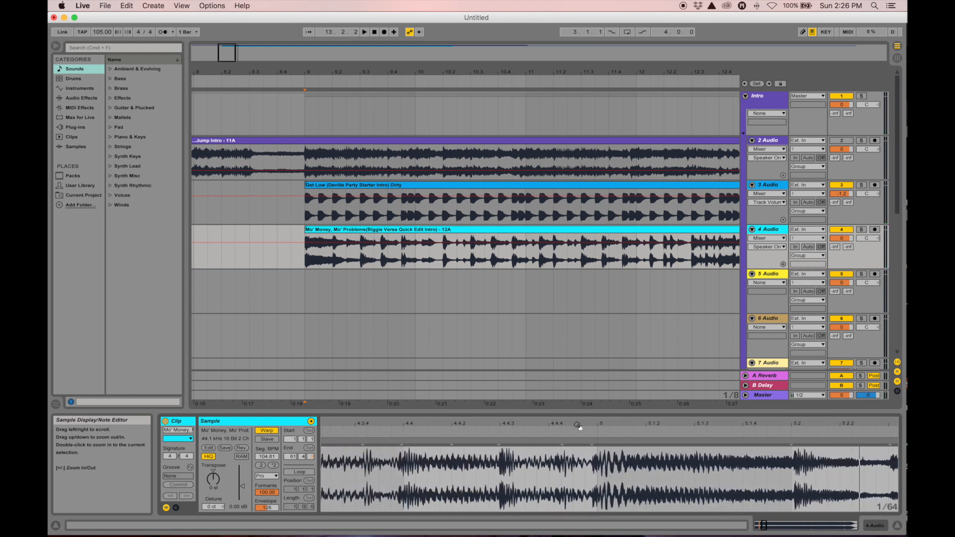
Add a third warp marker on the transient before bar 5, moved onto the beat, and audition from bar 12
left_click_drag(601, 423, 583, 453)
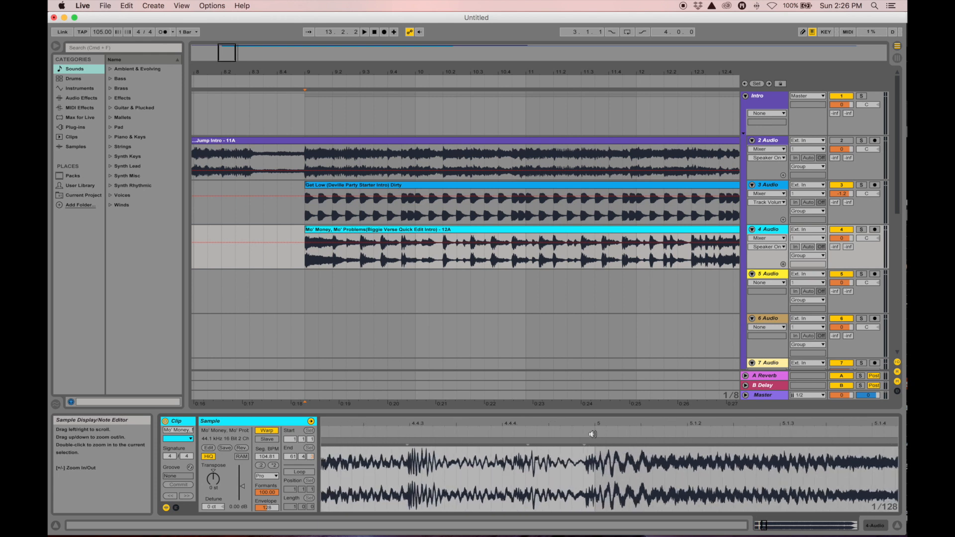
left_click_drag(587, 426, 584, 437)
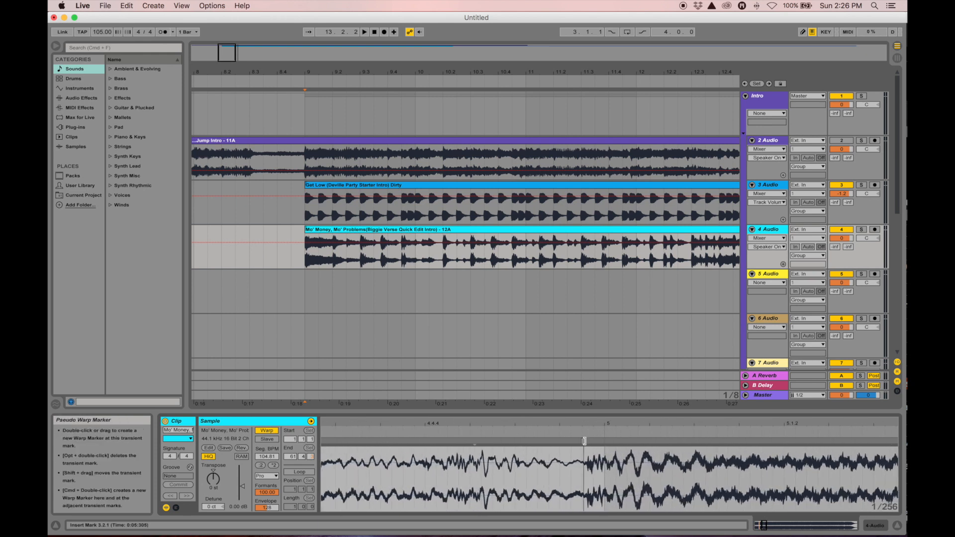
double_click(584, 441)
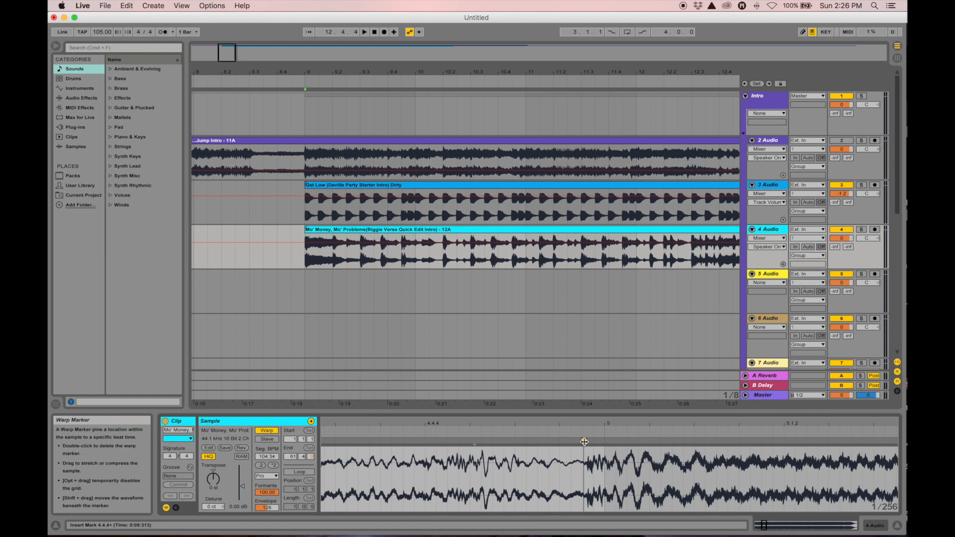
left_click_drag(584, 441, 592, 441)
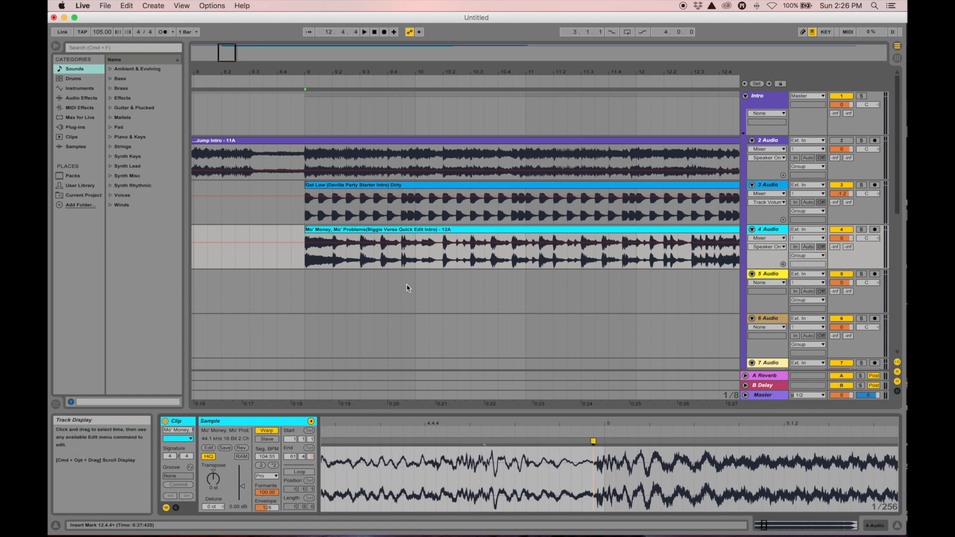
left_click(636, 262)
key("space")
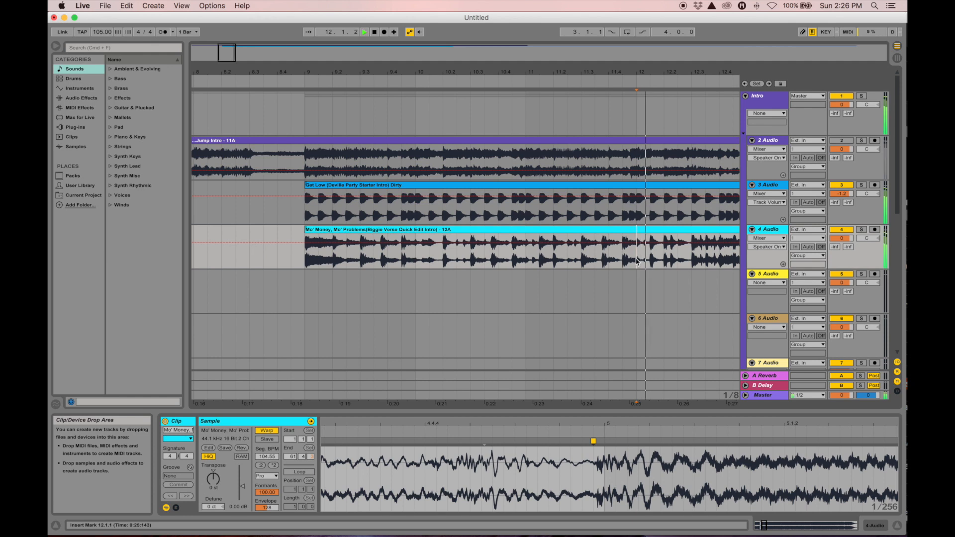
mouse_move(628, 74)
left_mouse_down()
mouse_move(376, 80)
mouse_move(418, 86)
mouse_move(417, 124)
mouse_move(434, 76)
left_mouse_up()
key("space")
key("space")
key("space")
mouse_move(598, 428)
left_mouse_down()
mouse_move(596, 440)
mouse_move(576, 441)
left_mouse_up()
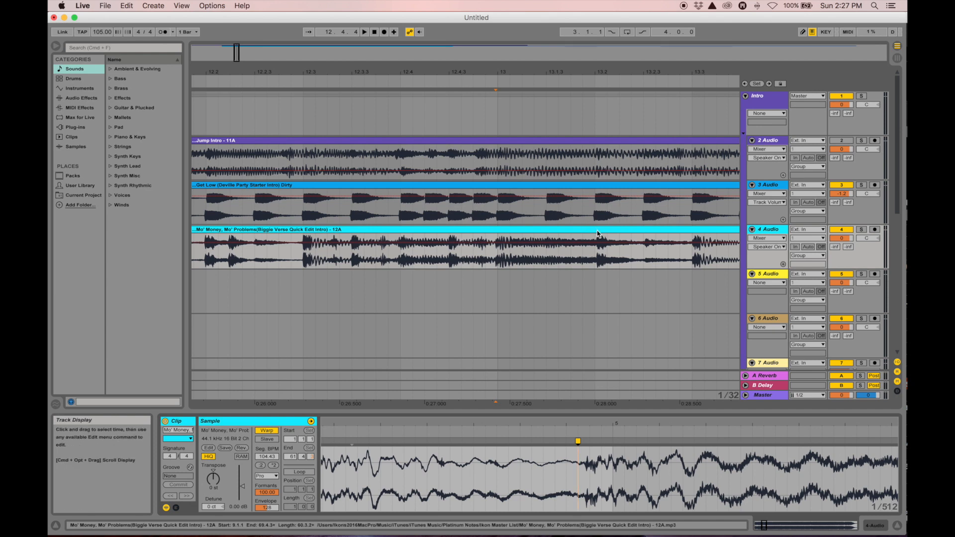
left_click_drag(627, 426, 709, 384)
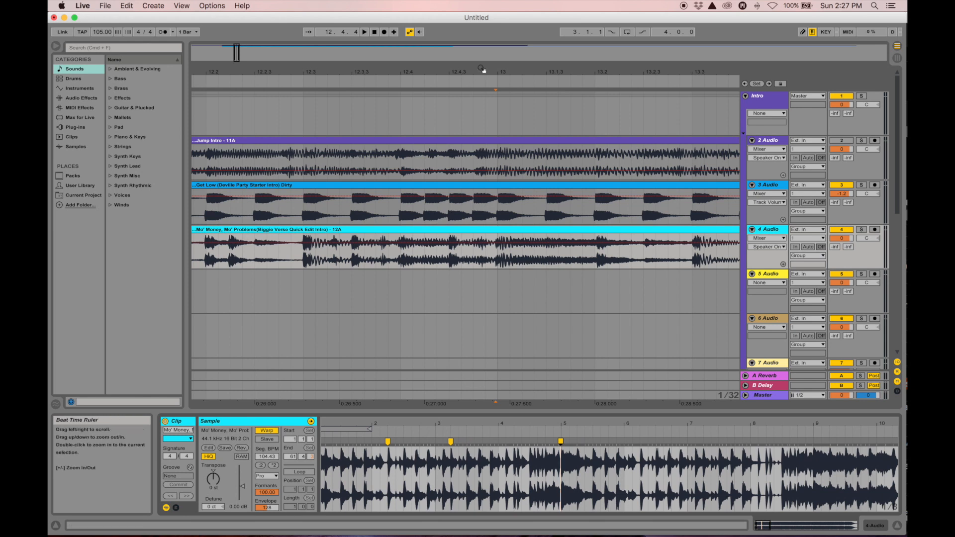
Add a warp marker at beat 6.2 and play from bar 13 to check it
left_click_drag(593, 425, 397, 440)
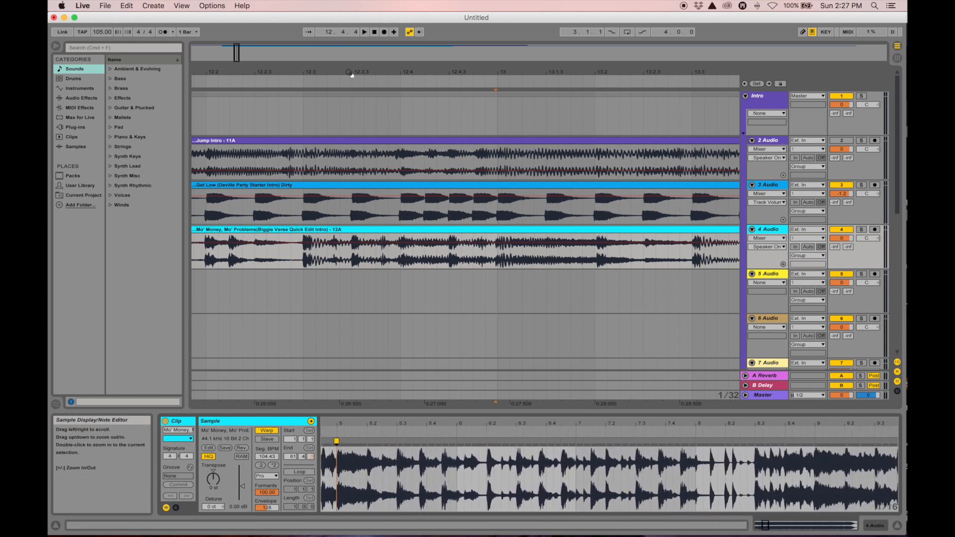
left_click_drag(522, 70, 517, 42)
key("space")
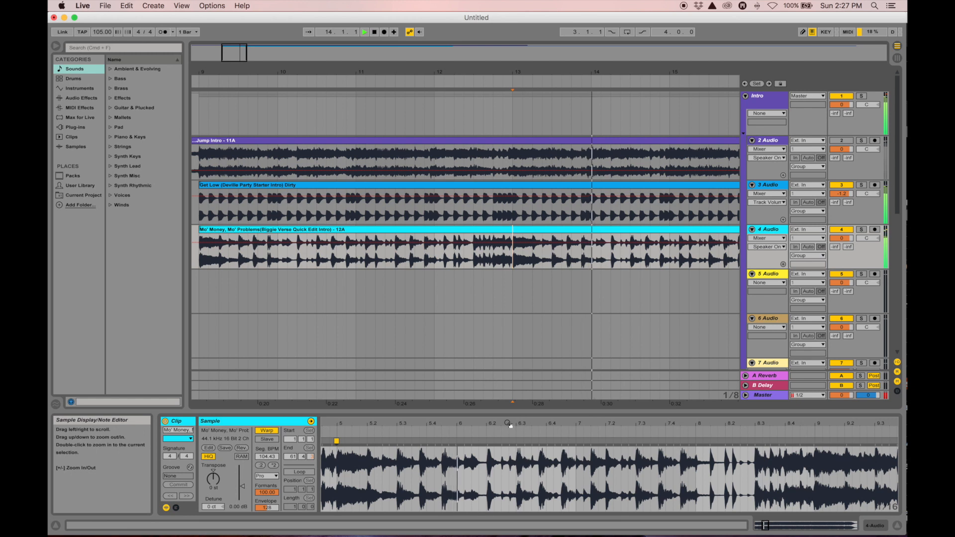
key("space")
mouse_move(493, 426)
left_mouse_down()
mouse_move(492, 437)
mouse_move(552, 460)
mouse_move(602, 465)
mouse_move(598, 444)
left_mouse_up()
double_click(602, 442)
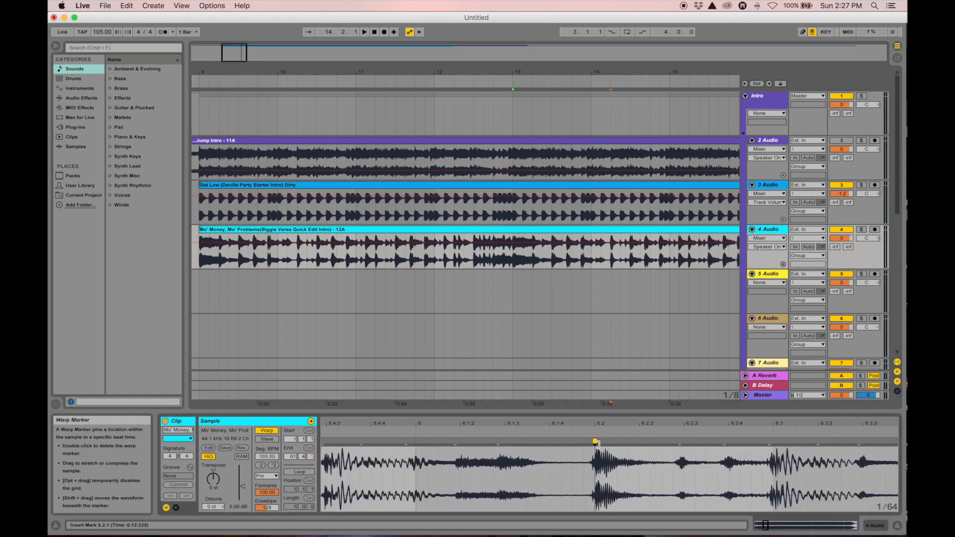
left_click(513, 259)
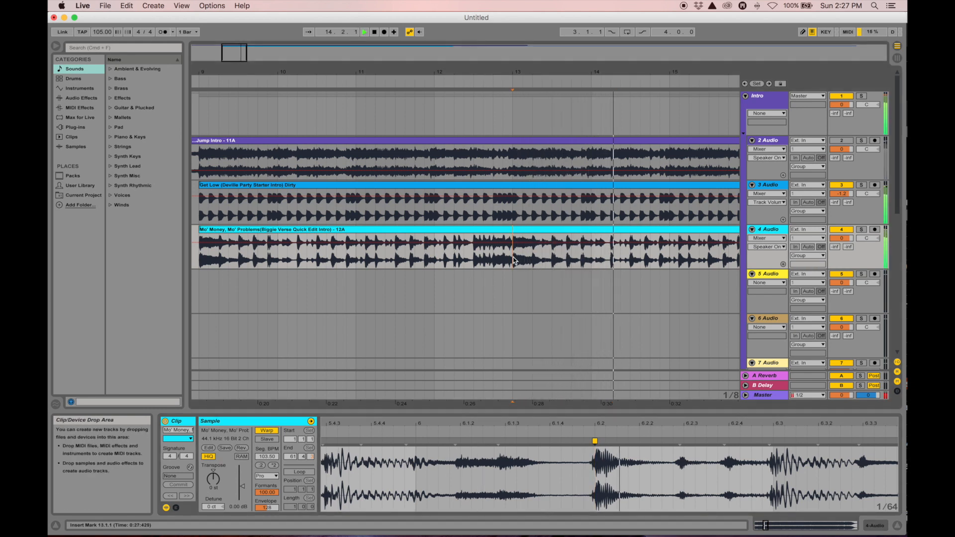
left_click_drag(595, 435, 594, 409)
key("space")
left_click_drag(491, 422, 504, 459)
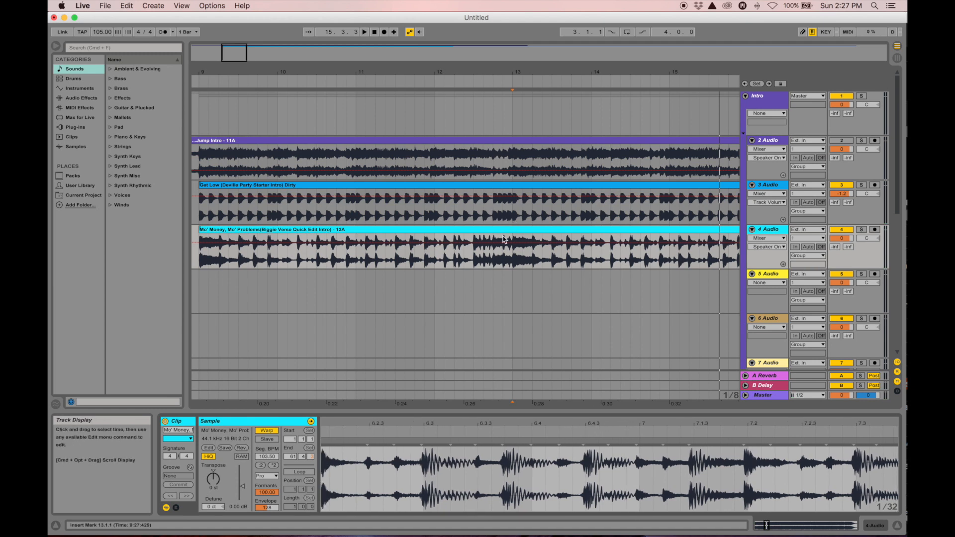
key("space")
Add warp markers at beats 7.2 and 8.3, replaying from bar 13 between them
left_click_drag(539, 426, 468, 423)
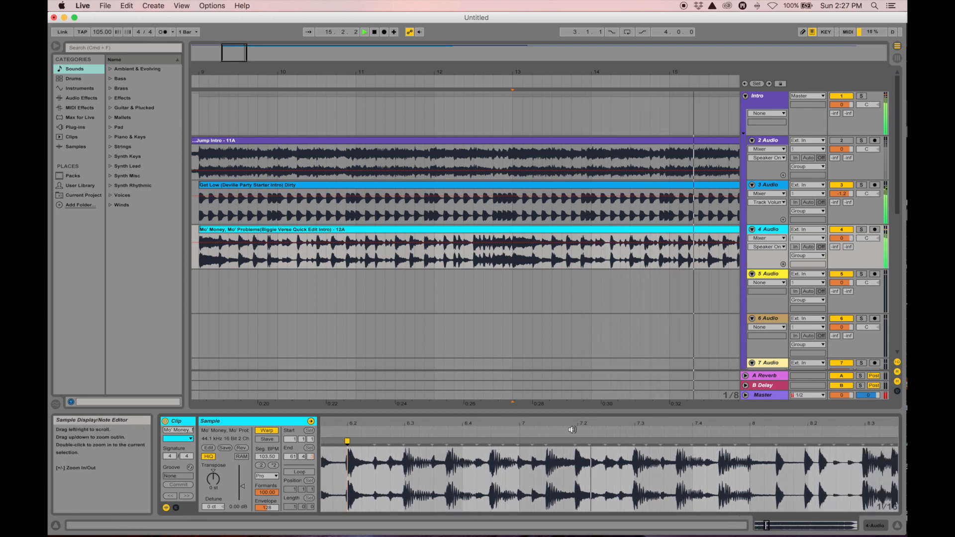
left_click_drag(575, 426, 575, 445)
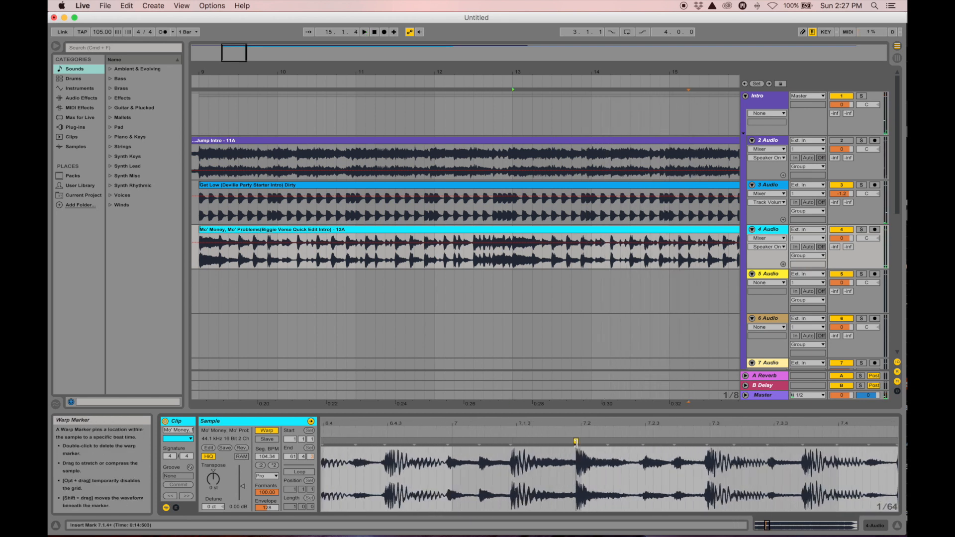
double_click(575, 442)
mouse_move(576, 426)
left_mouse_down()
mouse_move(571, 413)
mouse_move(544, 411)
left_mouse_up()
key("space")
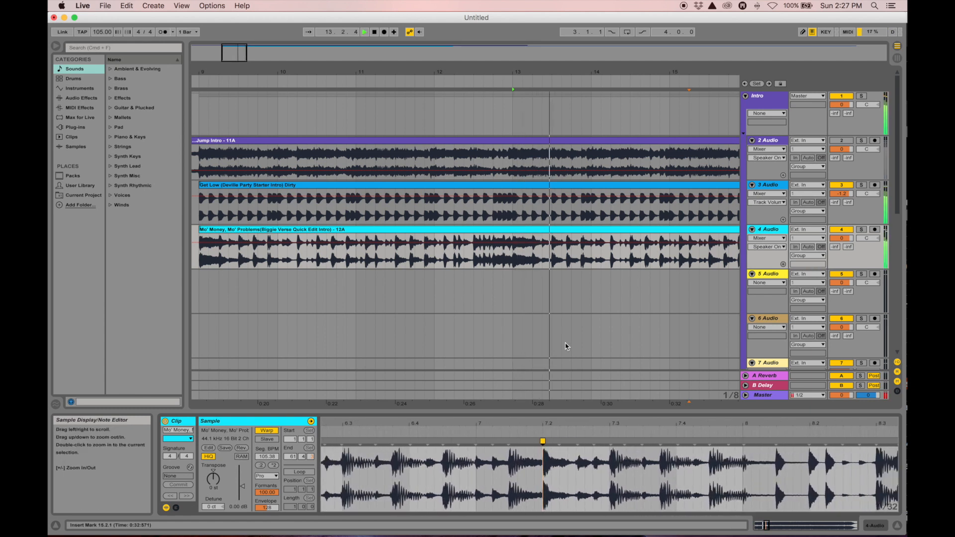
mouse_move(686, 422)
left_mouse_down()
mouse_move(526, 422)
mouse_move(601, 413)
left_mouse_up()
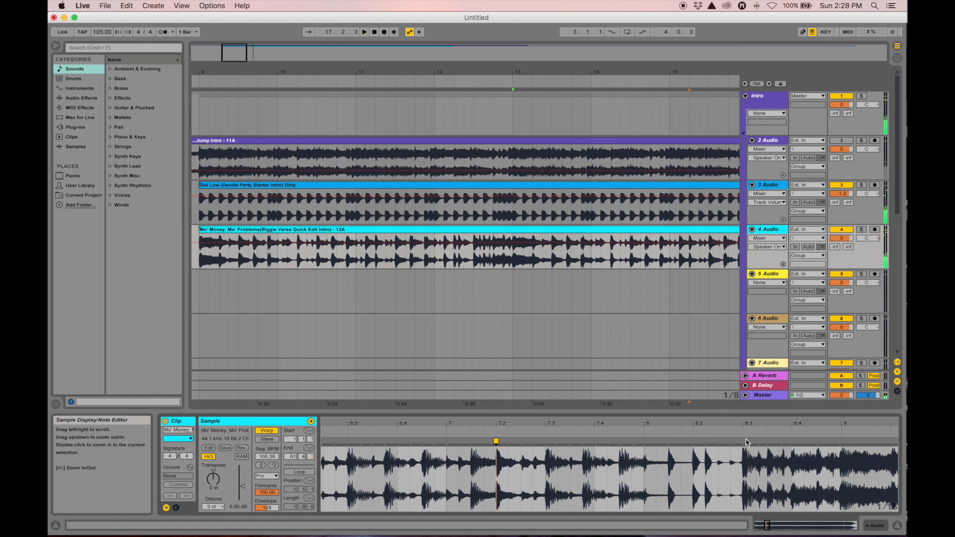
mouse_move(741, 425)
left_mouse_down()
mouse_move(741, 437)
mouse_move(742, 426)
left_mouse_up()
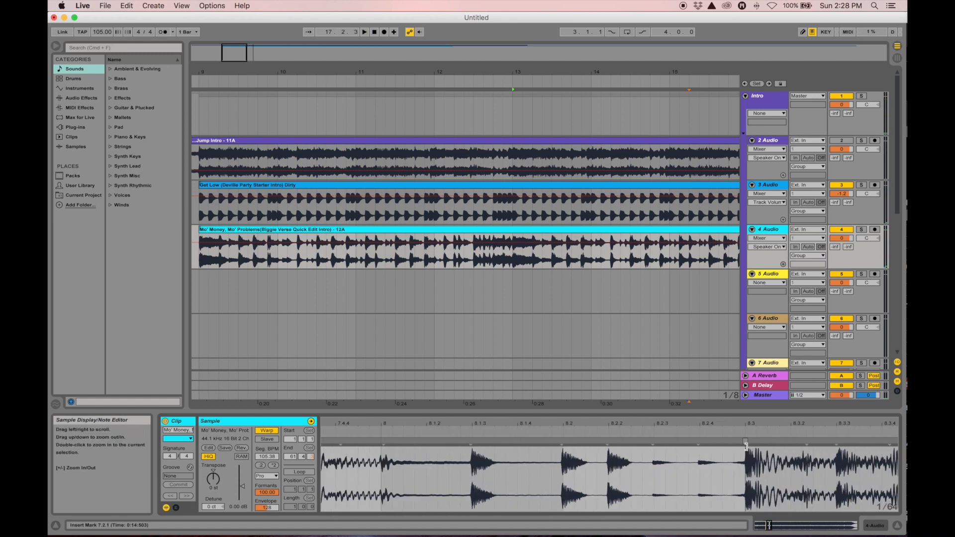
double_click(745, 442)
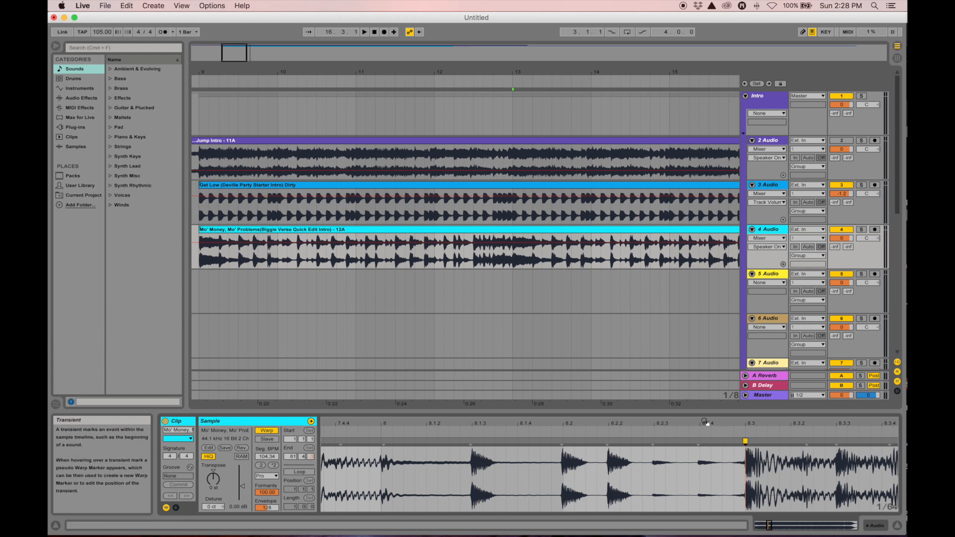
left_click_drag(701, 423, 696, 380)
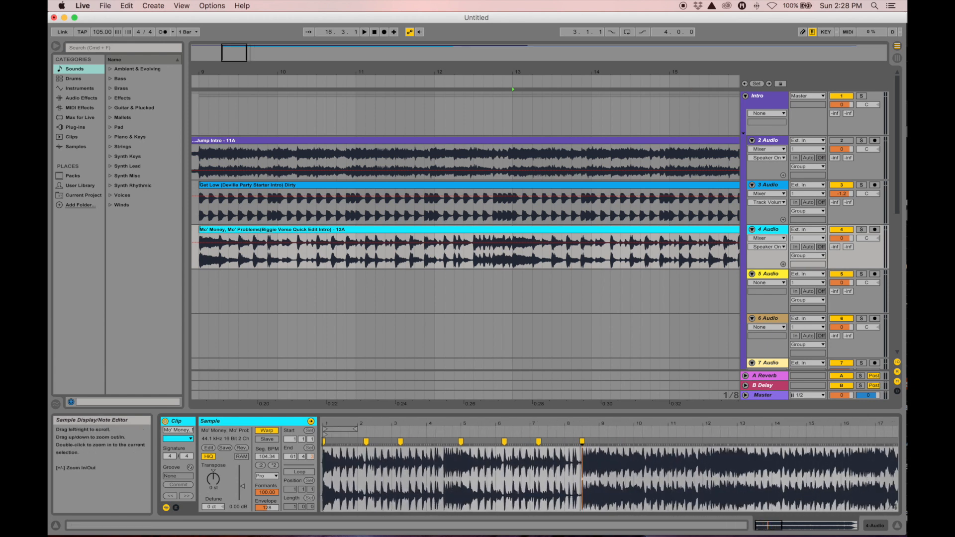
Shift the Mo' Money clip later and briefly mute track 4 to compare
left_click_drag(369, 73, 368, 31)
left_click_drag(286, 67, 301, 71)
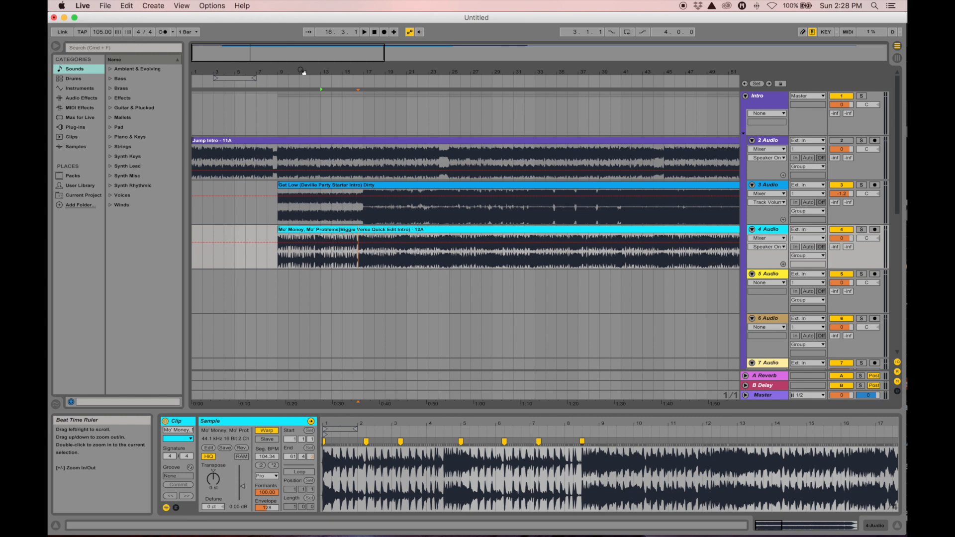
left_click_drag(327, 229, 419, 260)
left_click_drag(325, 72, 325, 36)
left_click(841, 229)
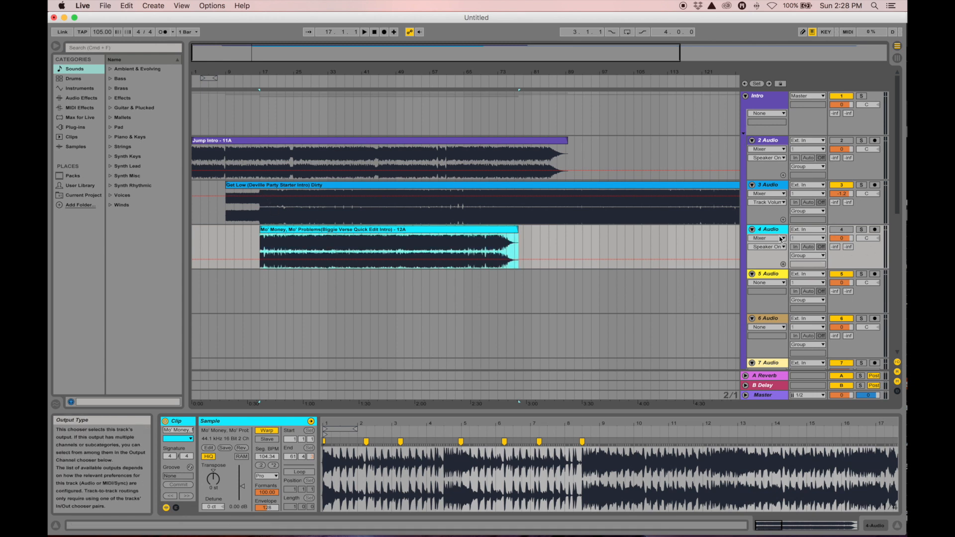
left_click(841, 229)
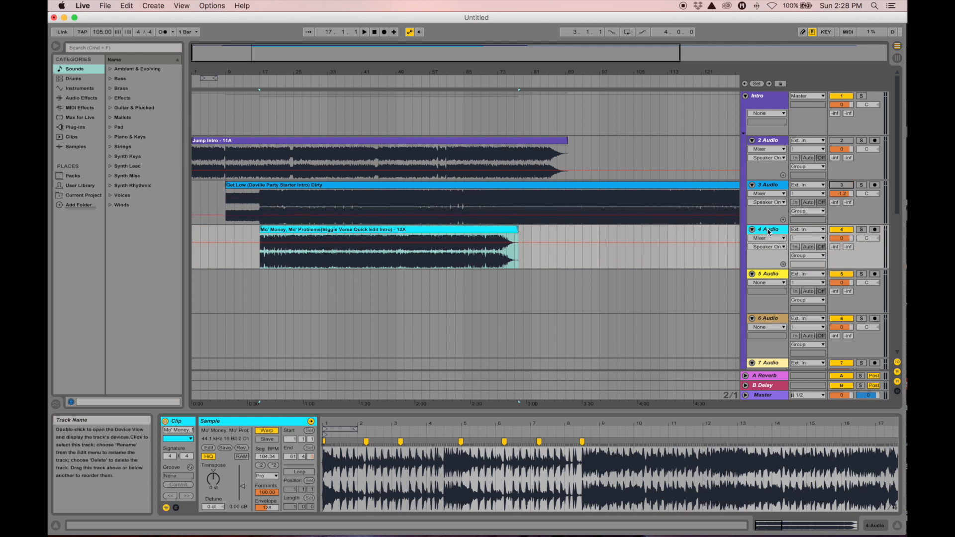
Move the Mo' Money track above Get Low and slide its clip toward bar 45
left_click_drag(764, 188, 765, 189)
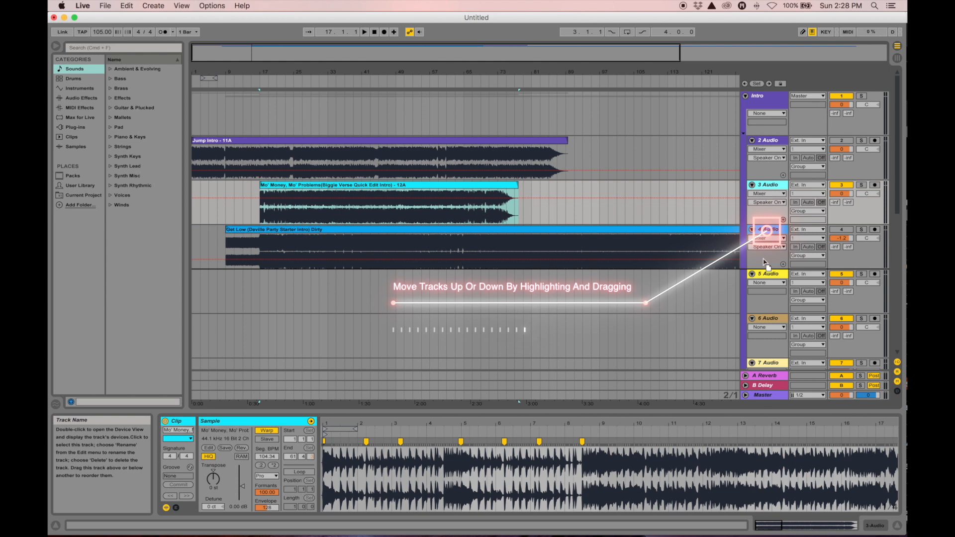
left_click_drag(763, 259, 764, 255)
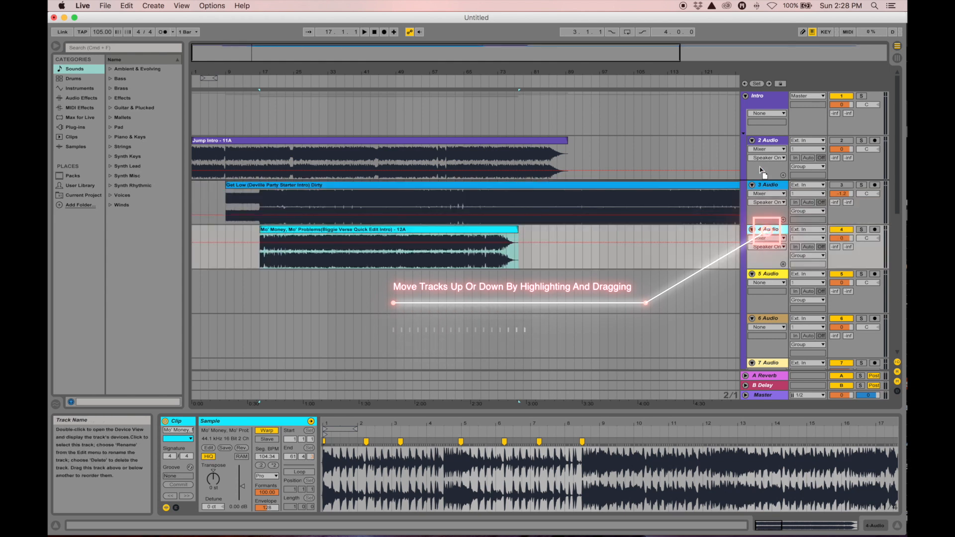
left_click_drag(769, 187, 764, 231)
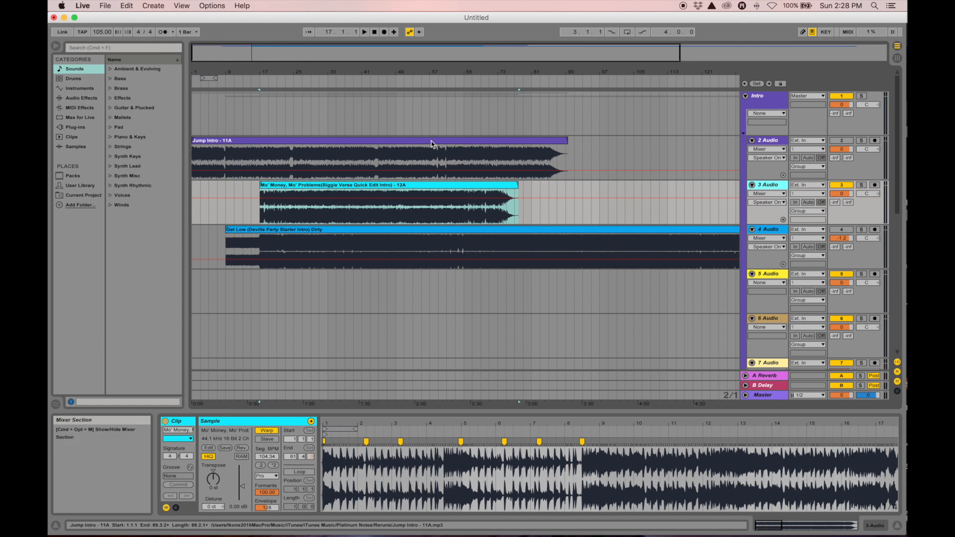
left_click_drag(235, 73, 275, 74)
left_click_drag(396, 188, 647, 206)
Reactivate the Jump Intro track 2 and audition it from bars 25 and 30
left_click(393, 161)
key("space")
key("space")
left_click(840, 142)
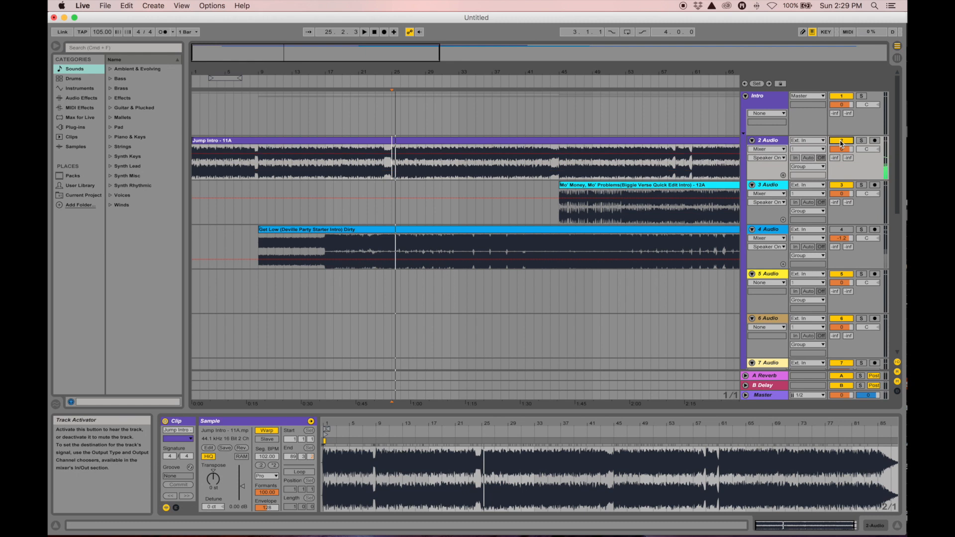
key("space")
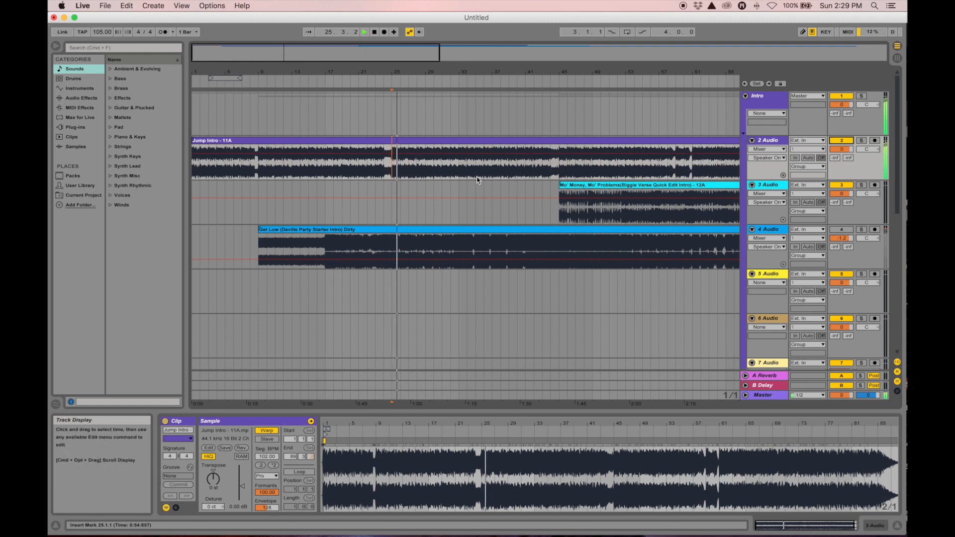
left_click(433, 178)
key("space")
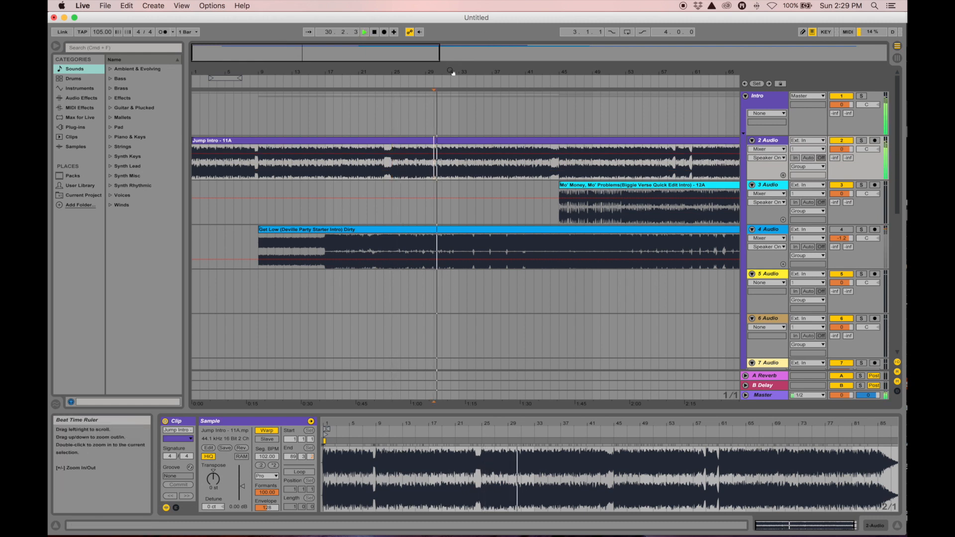
Zoom into bars 28–30 and set the play position at the chorus start, 29.1.3
left_click_drag(452, 73, 425, 115)
left_click(362, 174)
key("space")
key("space")
left_click_drag(346, 72, 396, 119)
left_click_drag(523, 73, 373, 73)
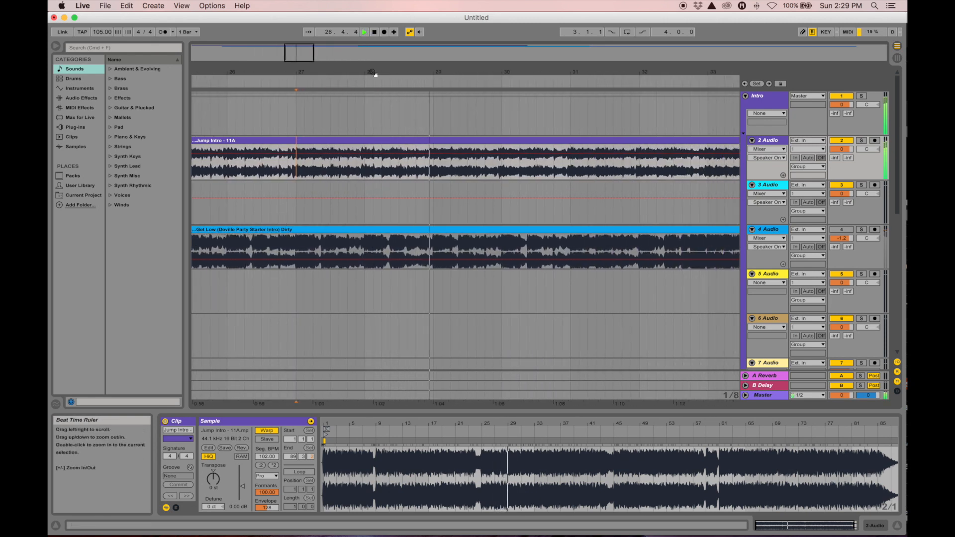
left_click_drag(427, 74, 423, 125)
left_click(422, 167)
key("space")
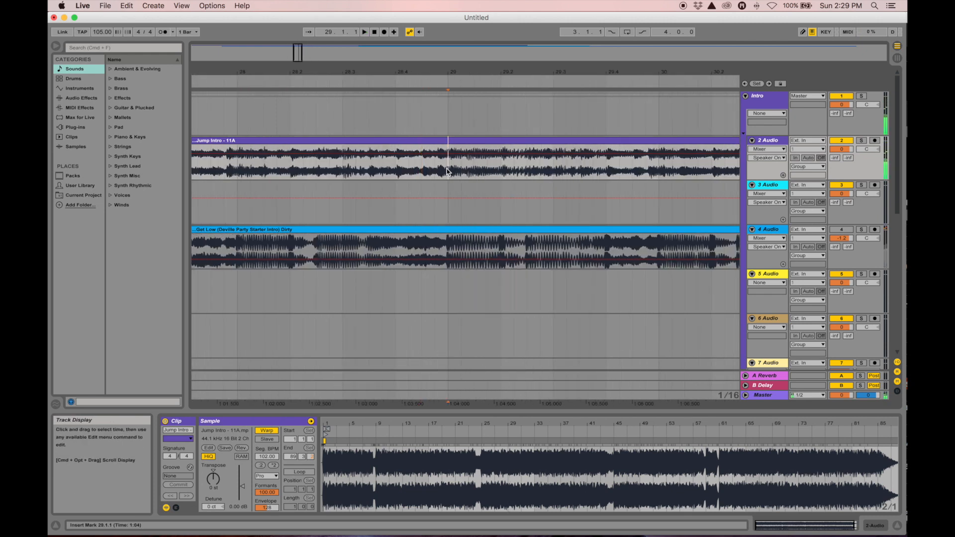
left_click_drag(443, 73, 443, 25)
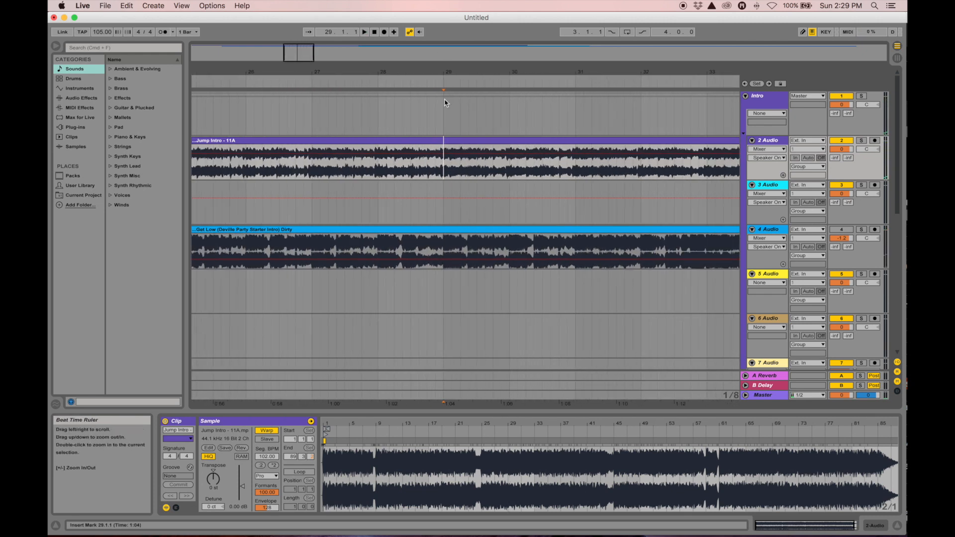
left_click(440, 143)
left_click(443, 149)
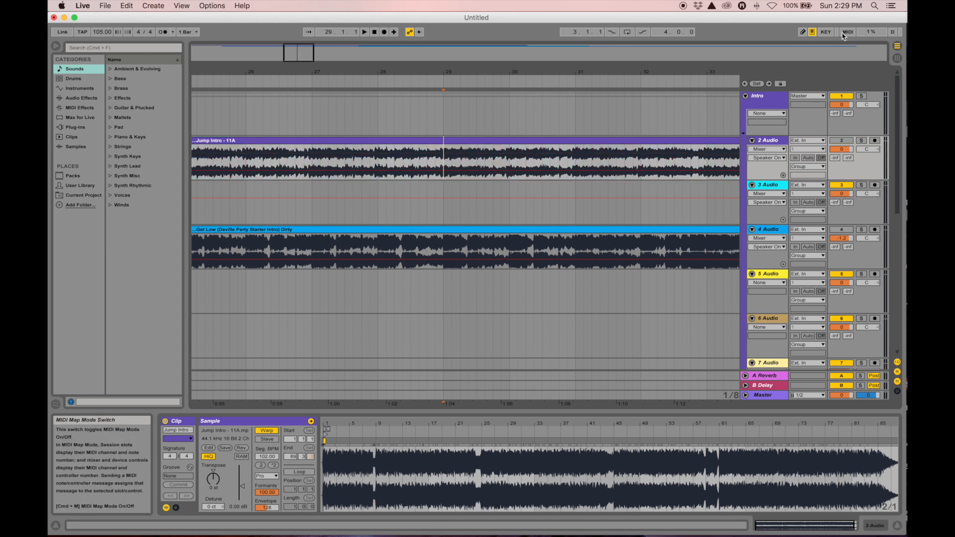
left_click(451, 149)
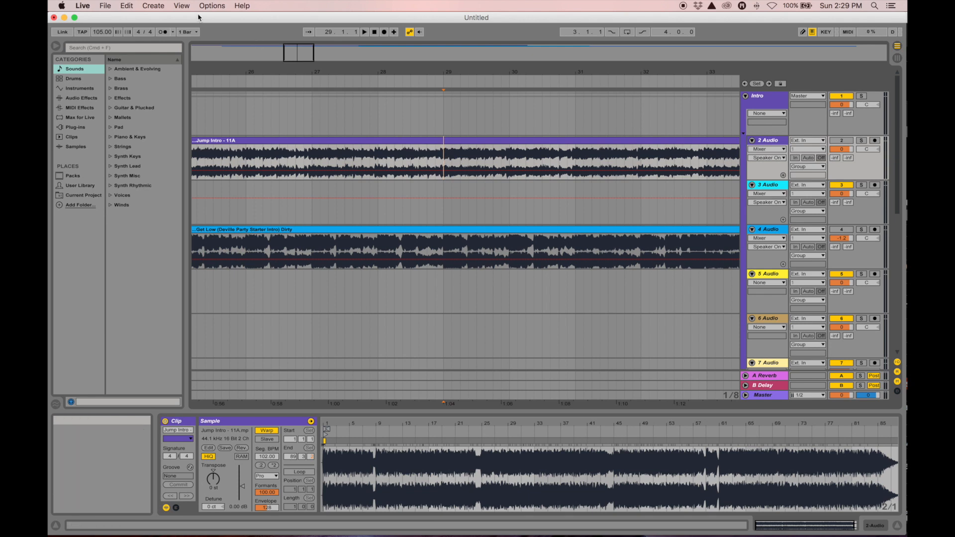
Add a locator at exactly 29.1.1 and name it 'Jump Chorus'
left_click(153, 6)
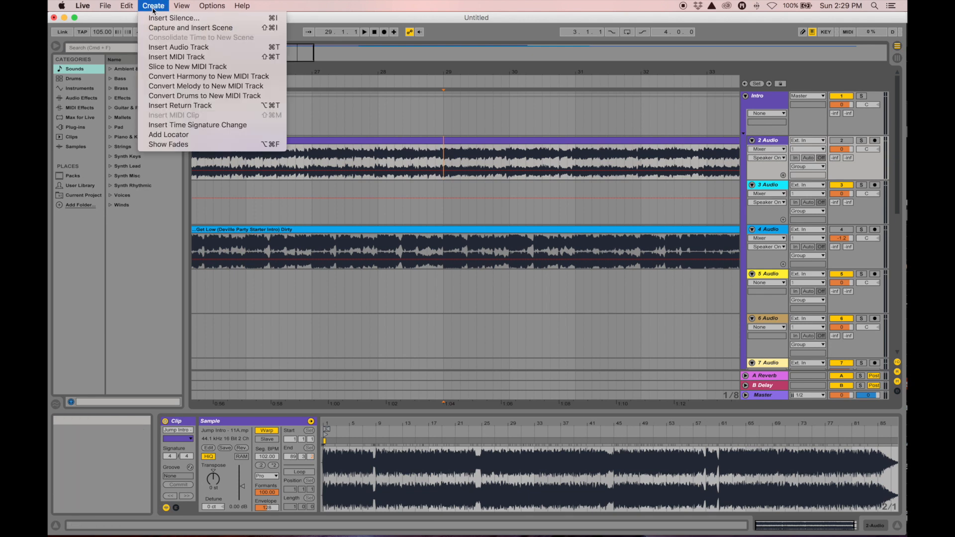
left_click(162, 135)
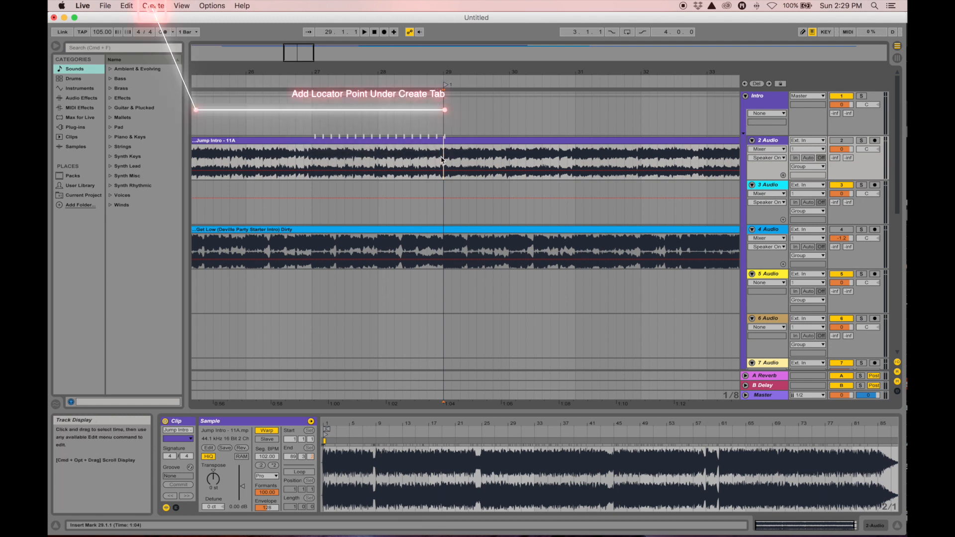
left_click_drag(437, 72, 442, 83)
left_click(448, 95)
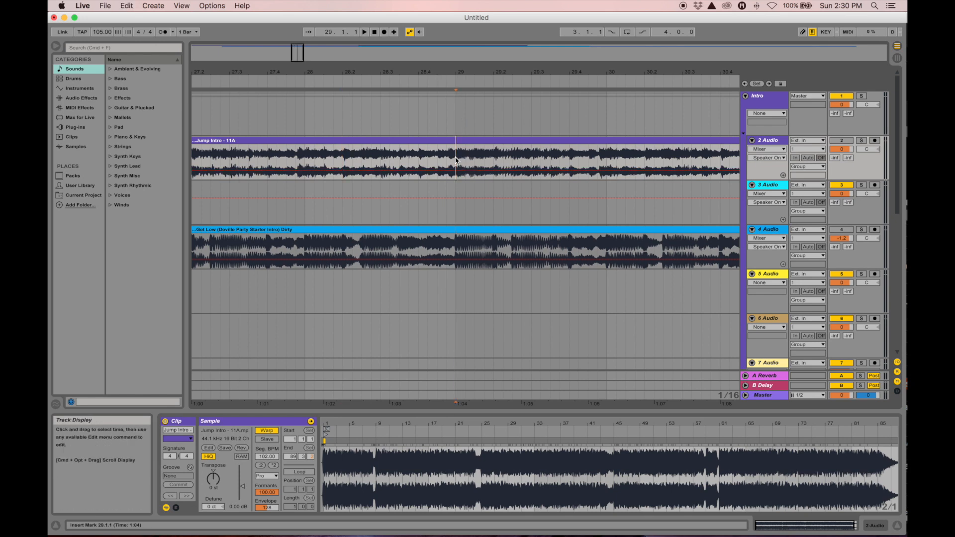
left_click(154, 6)
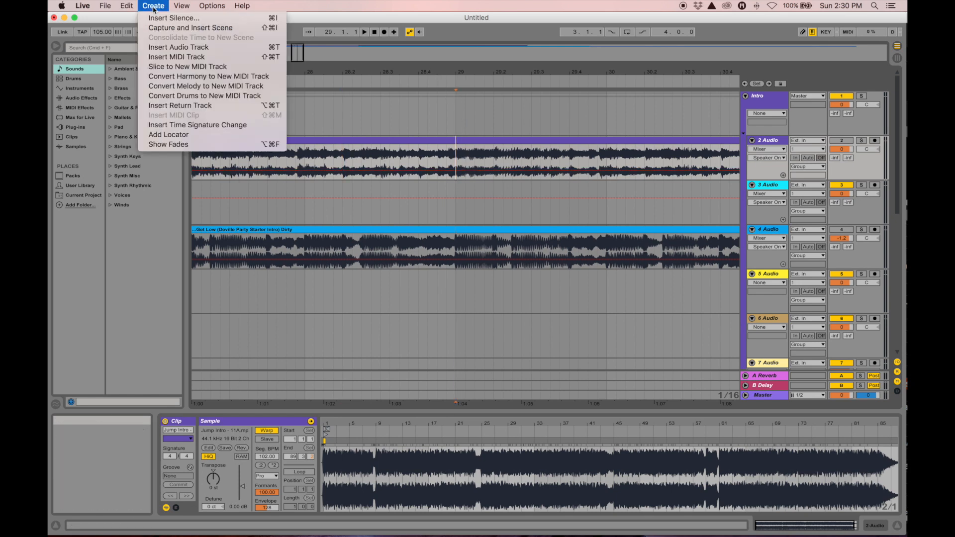
left_click(175, 135)
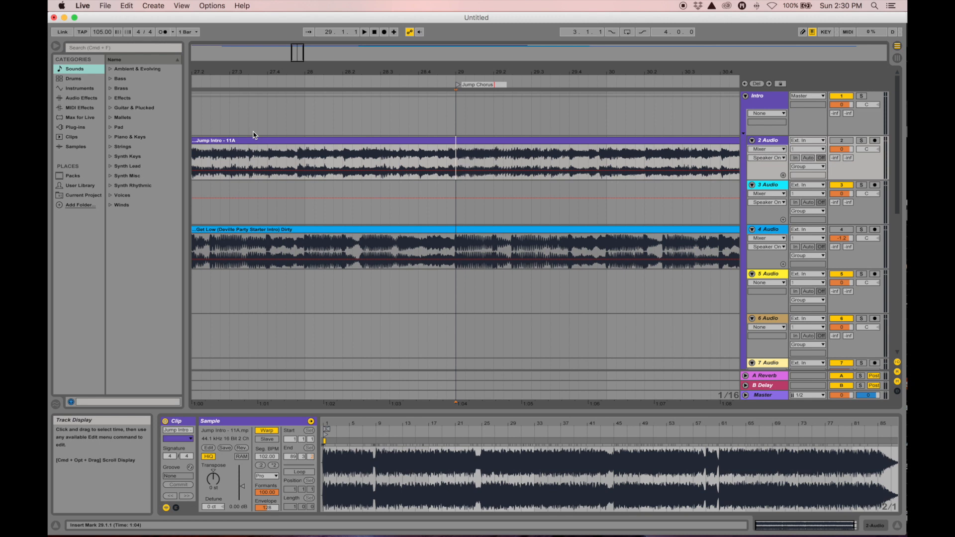
key("Return")
Move the Mo' Money clip to start at bar 29 and play the transition from just before it
left_click_drag(454, 72, 440, 22)
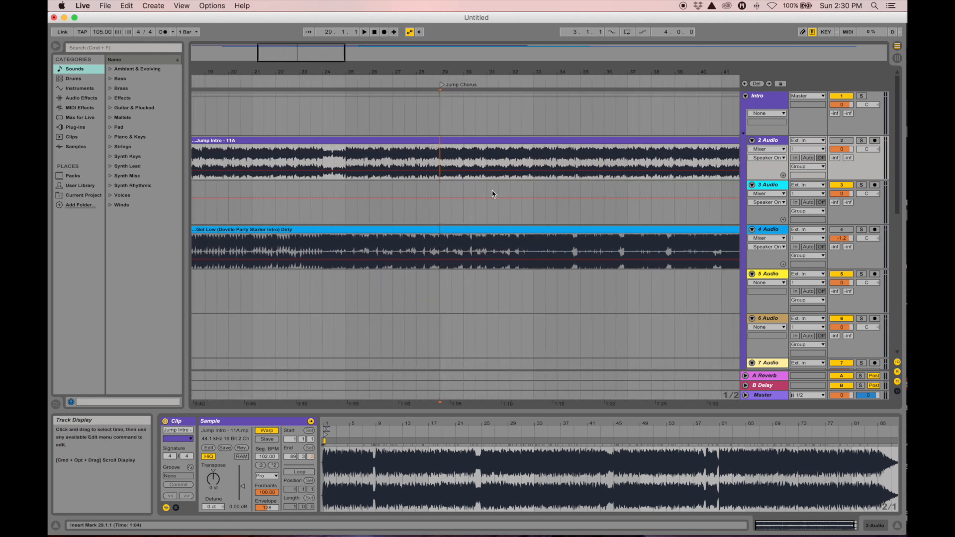
left_click_drag(485, 73, 483, 42)
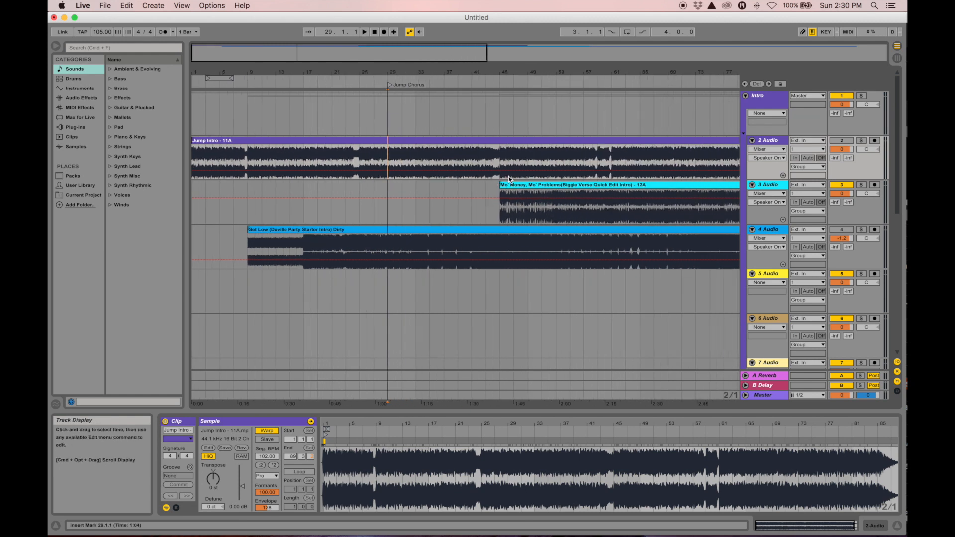
left_click_drag(542, 186, 428, 185)
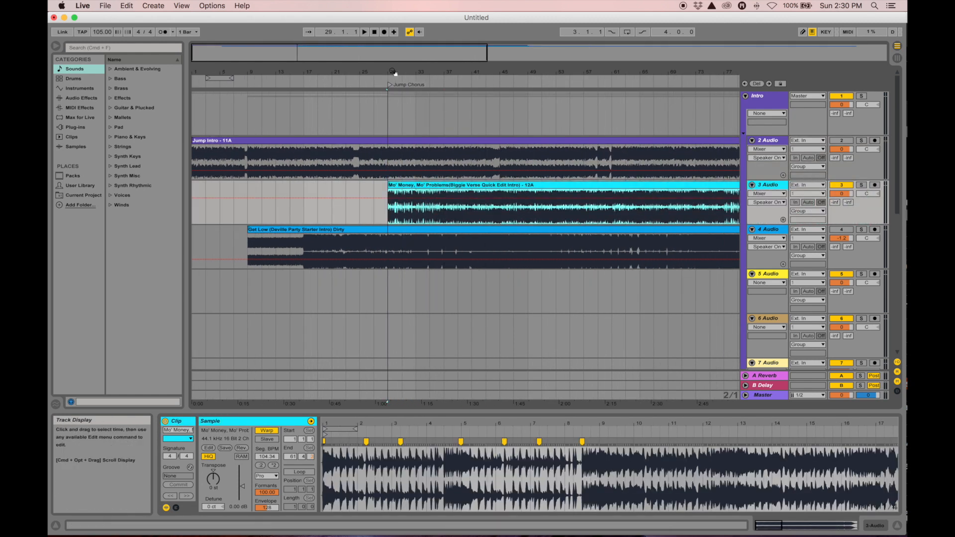
left_click_drag(386, 70, 385, 113)
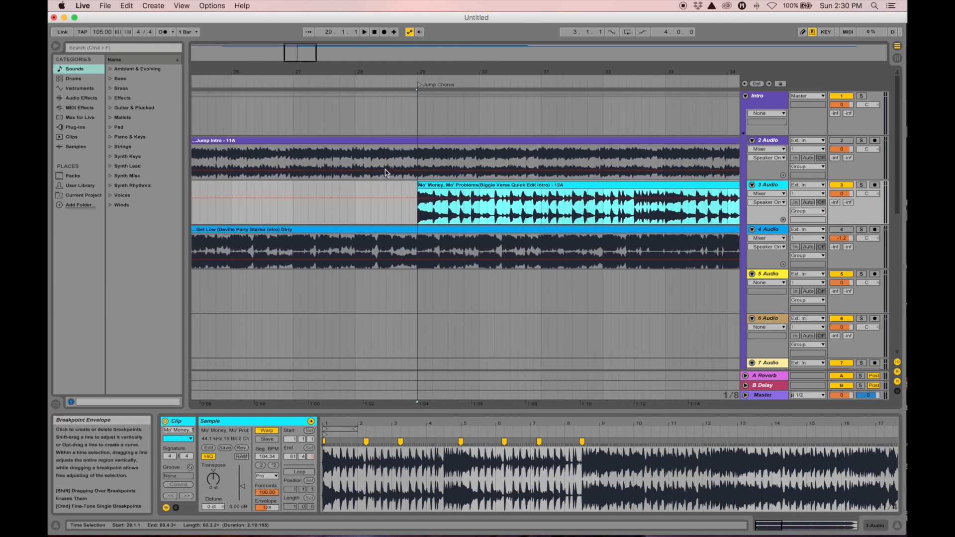
left_click(391, 153)
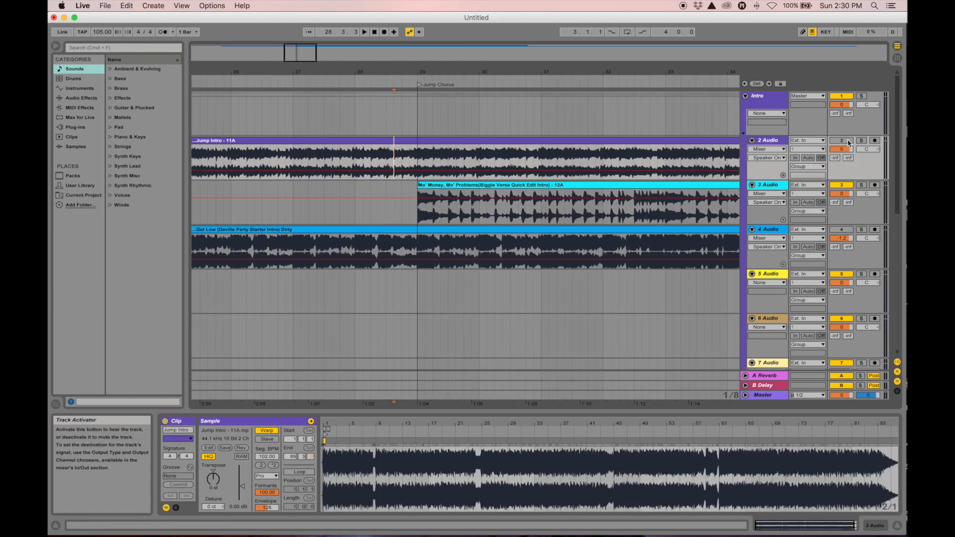
key("space")
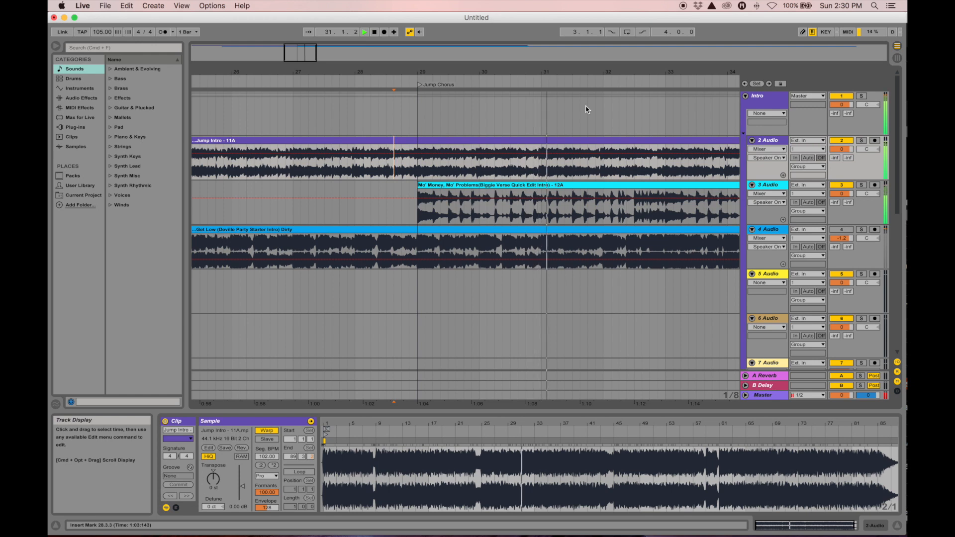
key("space")
left_click_drag(567, 72, 478, 72)
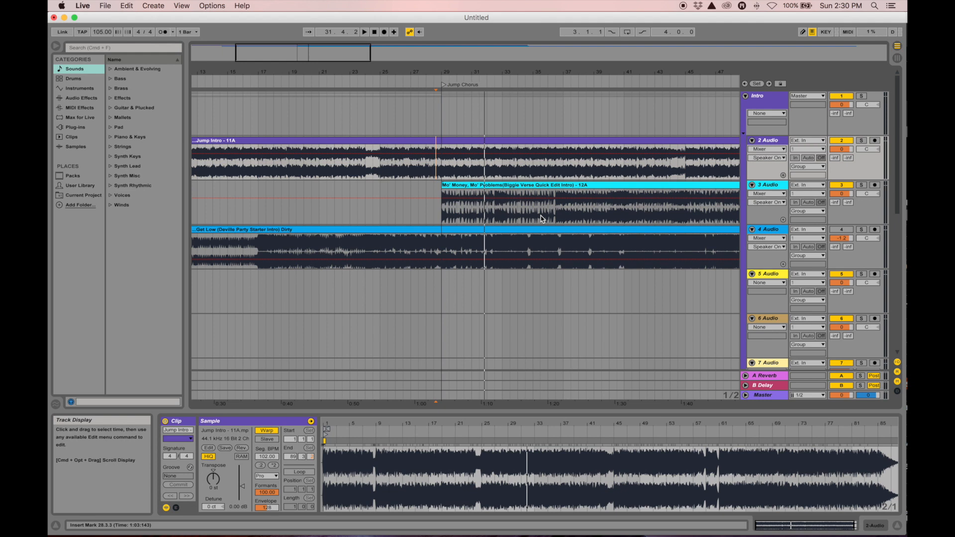
Lower track 3's volume to about -4.4 dB while playing from just before bar 29
left_click(441, 222)
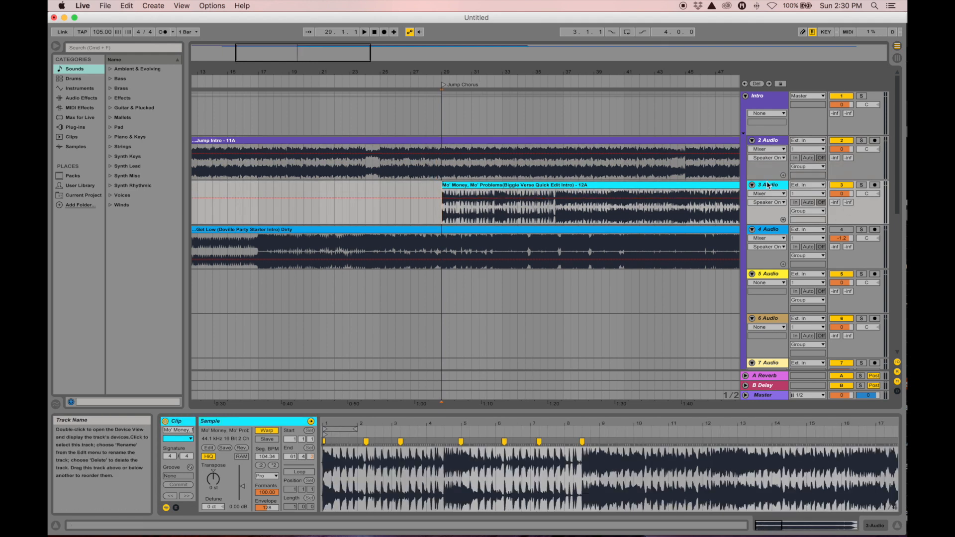
left_click(841, 195)
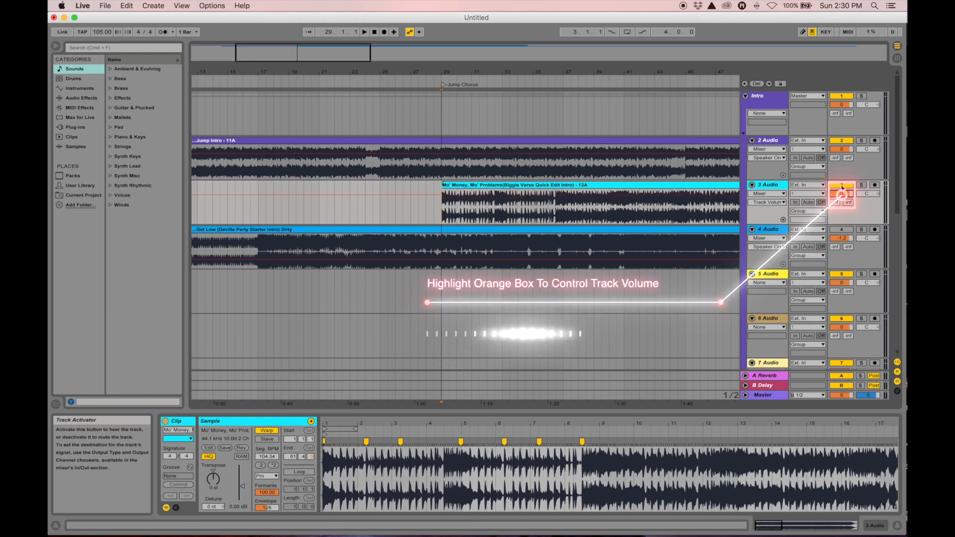
left_click(842, 186)
left_click(841, 186)
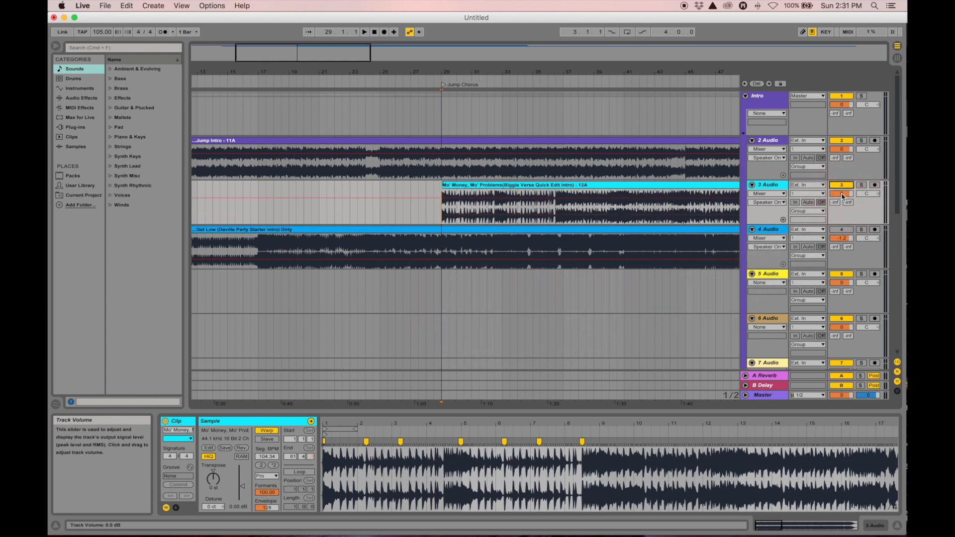
left_click(428, 218)
key("space")
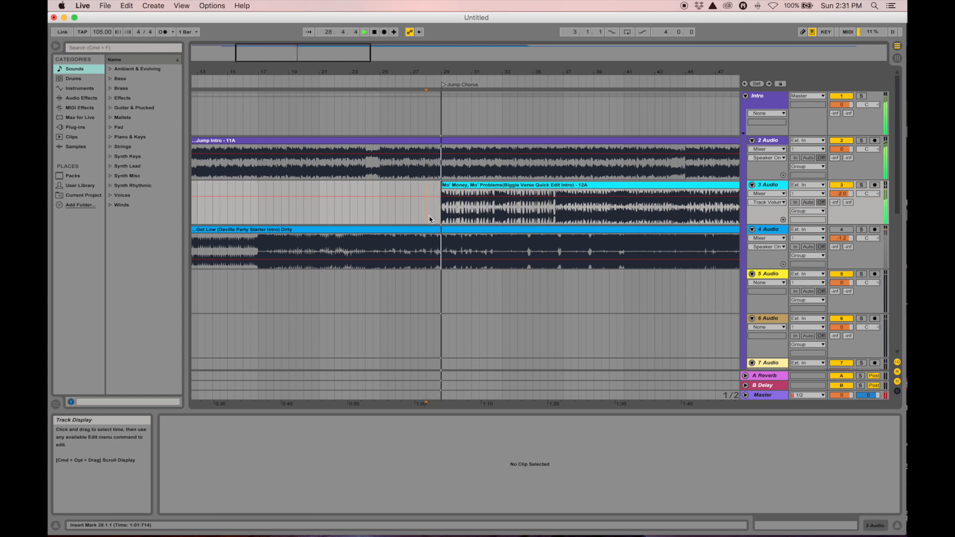
left_click_drag(841, 193, 841, 207)
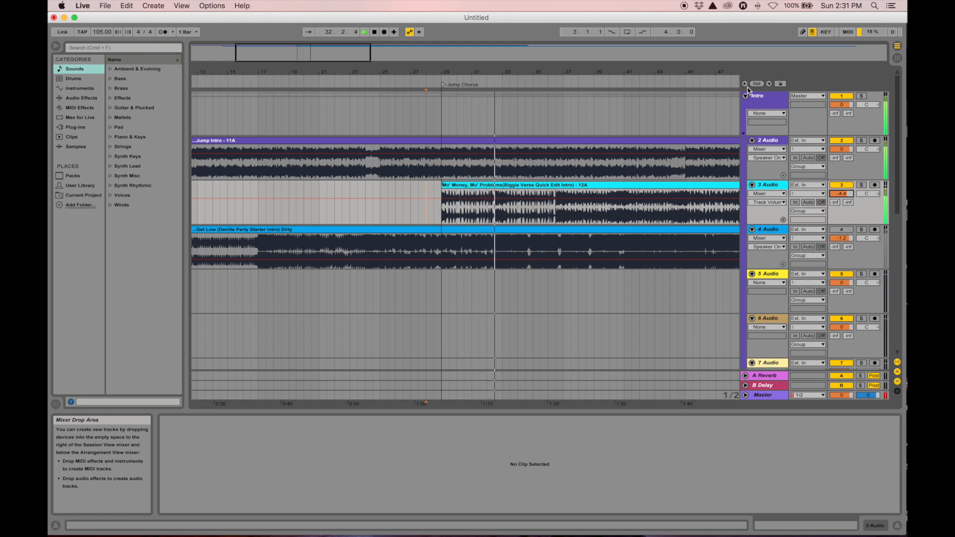
left_click_drag(561, 75, 479, 112)
left_click_drag(399, 112, 525, 74)
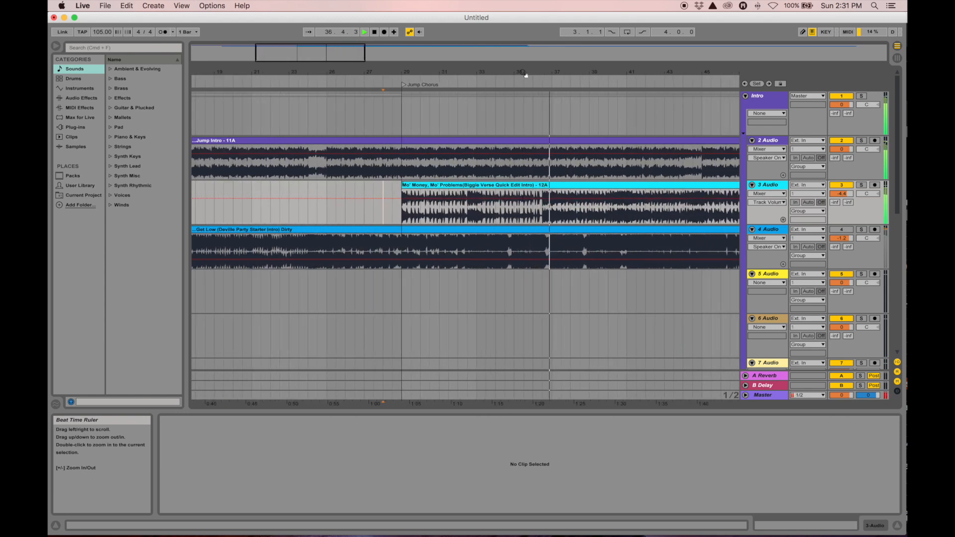
left_click_drag(560, 71, 394, 73)
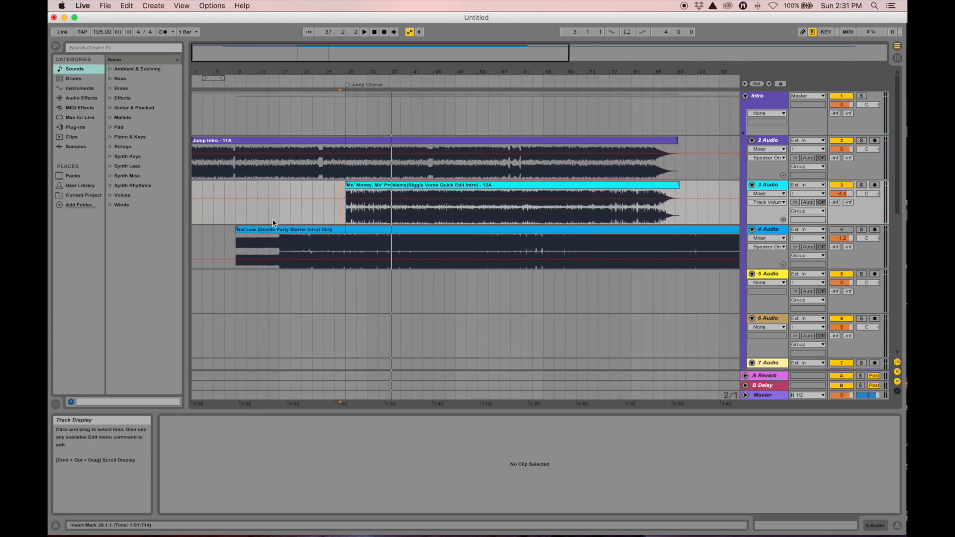
Start the Get Low clip at bar 29 and place its 4 Audio track above Mo' Money
left_click_drag(344, 230, 412, 248)
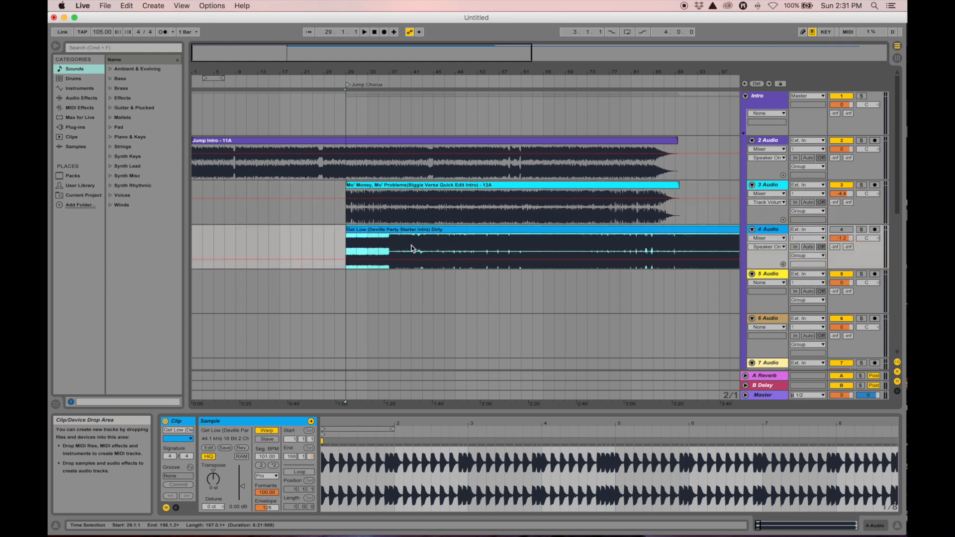
left_click(841, 185)
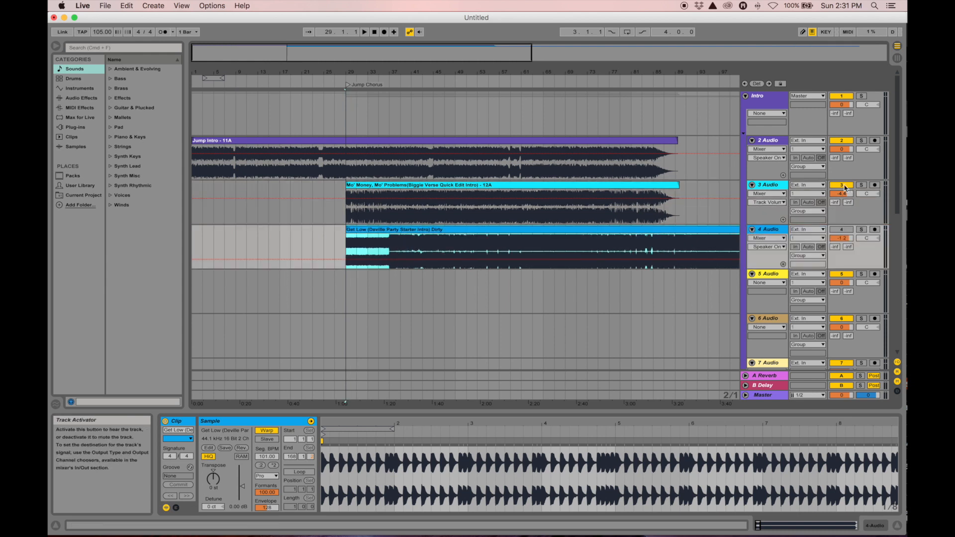
left_click_drag(776, 224, 773, 195)
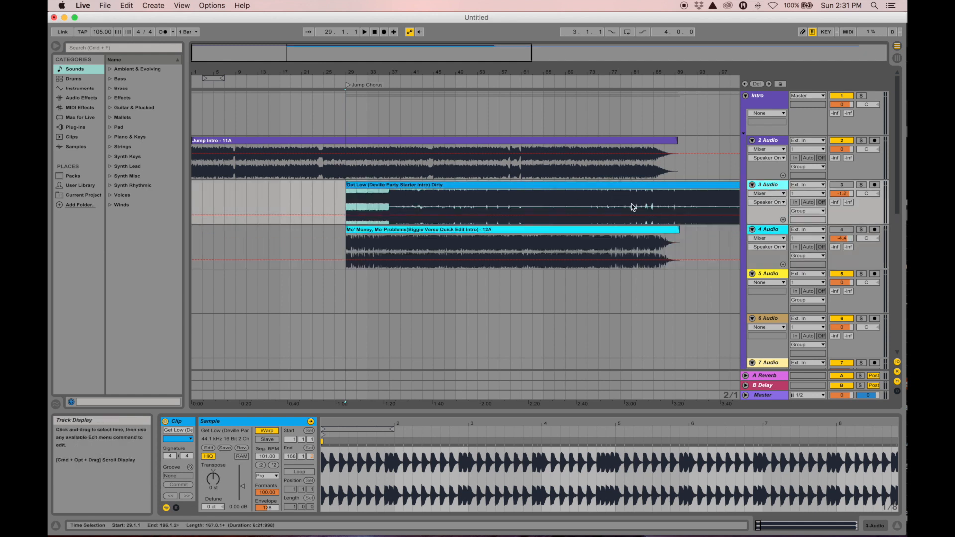
left_click(841, 185)
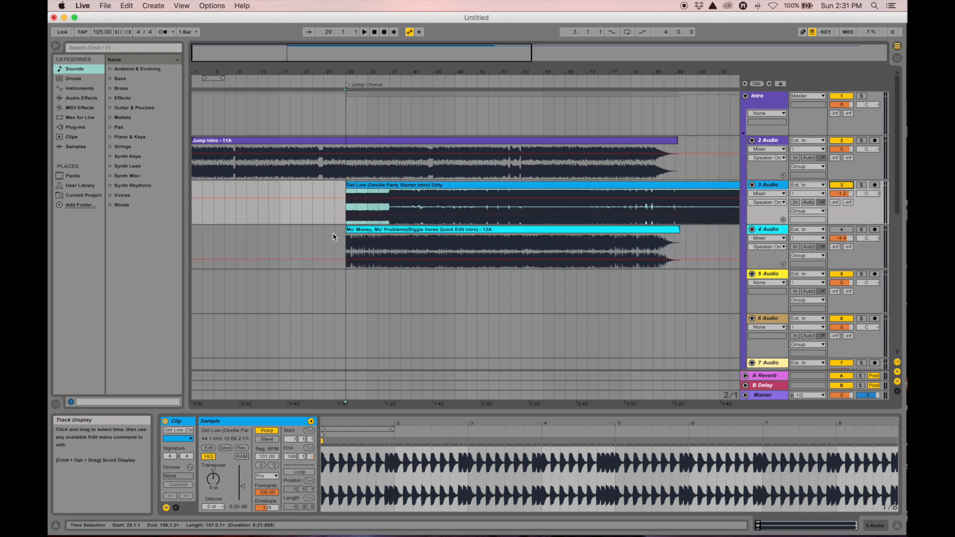
left_click_drag(354, 73, 426, 120)
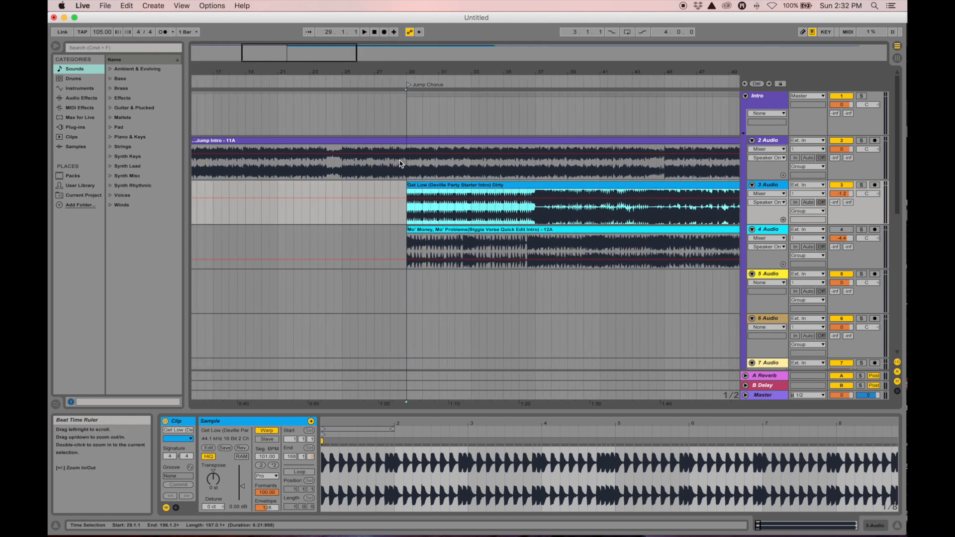
Play from just before bar 29 and lower the Get Low track's volume to about -9.6 dB
left_click(398, 216)
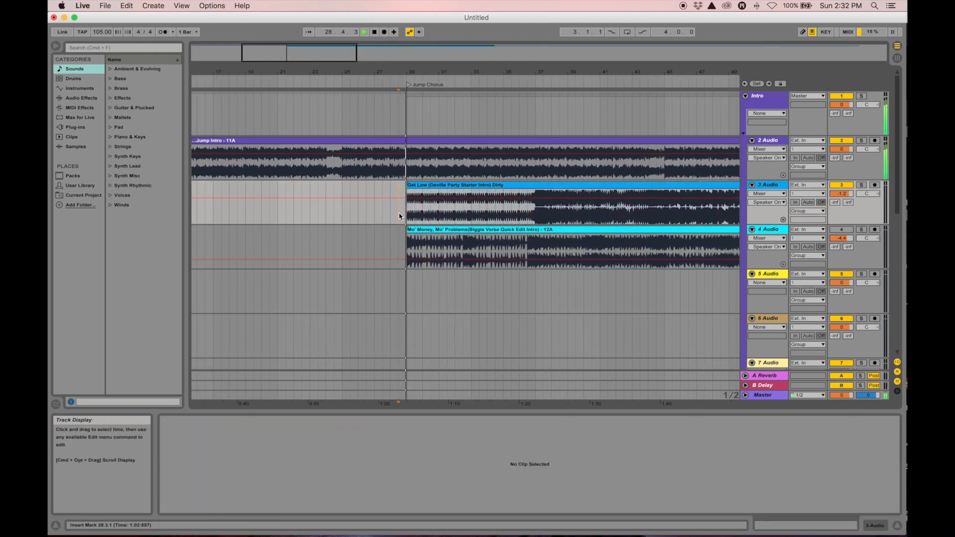
left_click_drag(885, 207, 885, 218)
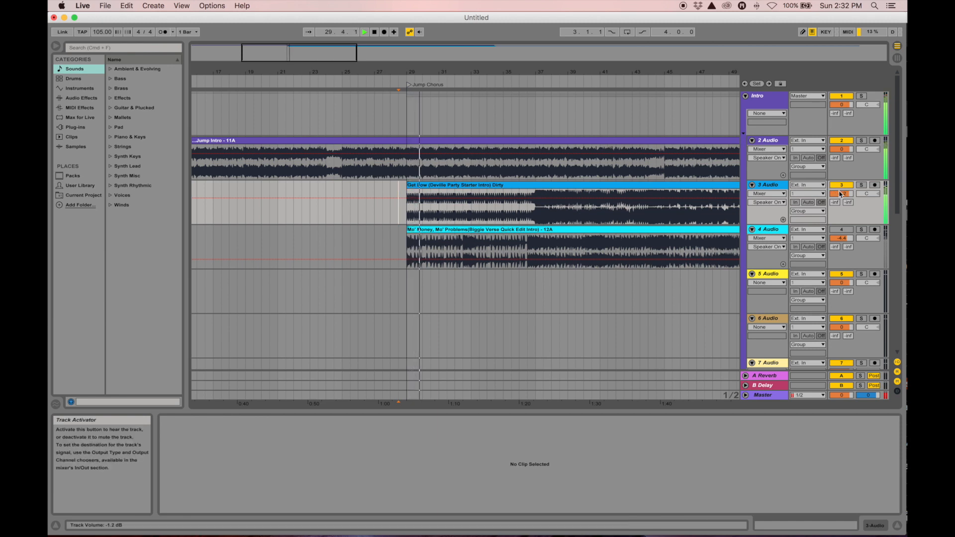
left_click_drag(842, 193, 842, 203)
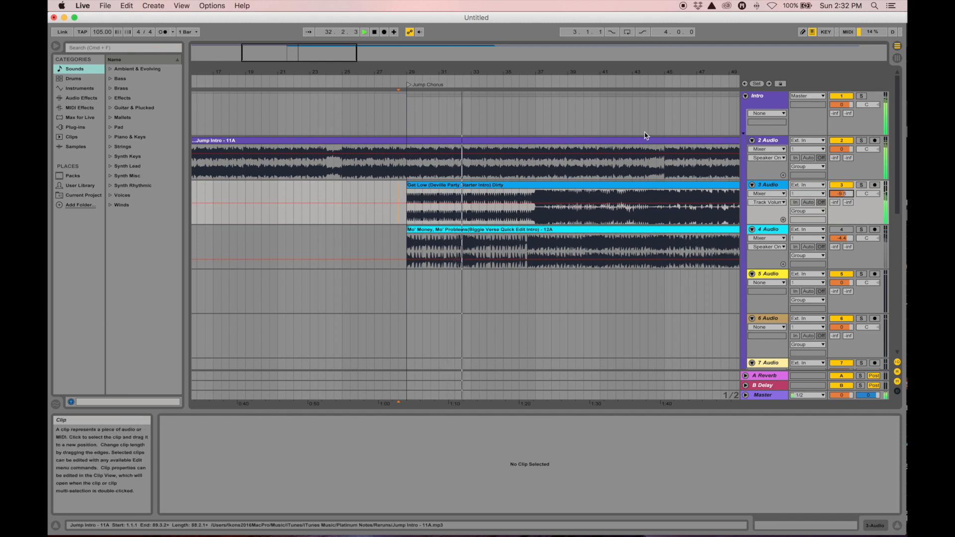
left_click_drag(521, 75, 432, 75)
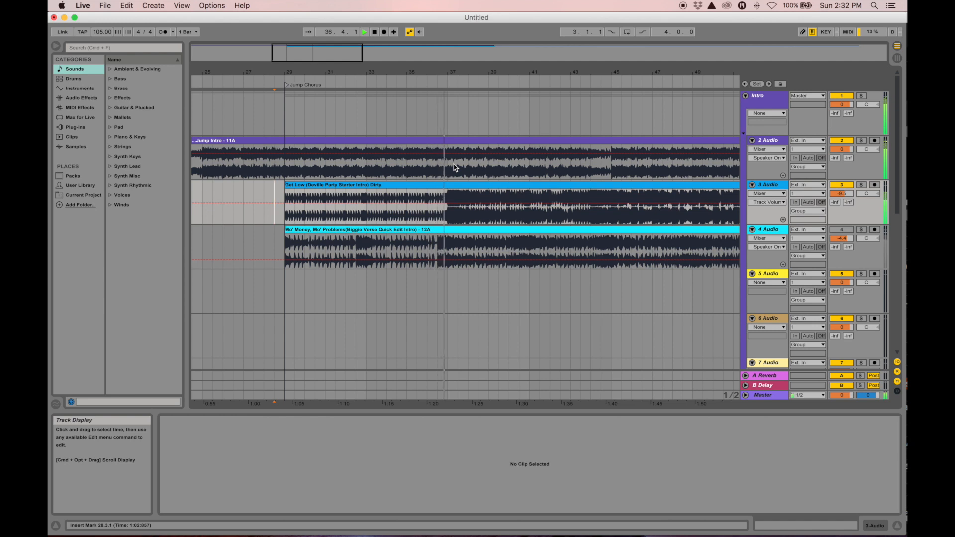
Stop playback around bar 37 and mark bar 37 in the Jump Intro clip
key("space")
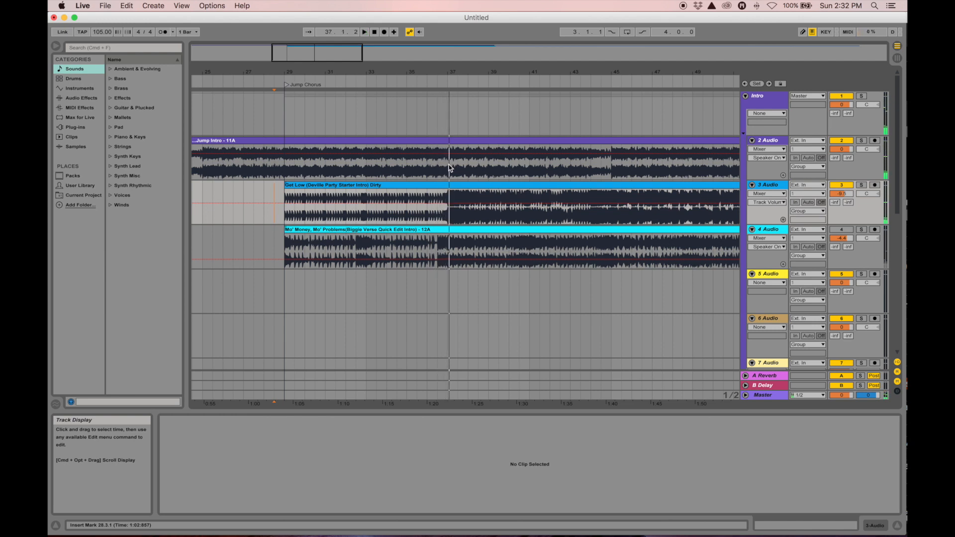
left_click(448, 167)
left_click_drag(467, 168, 466, 167)
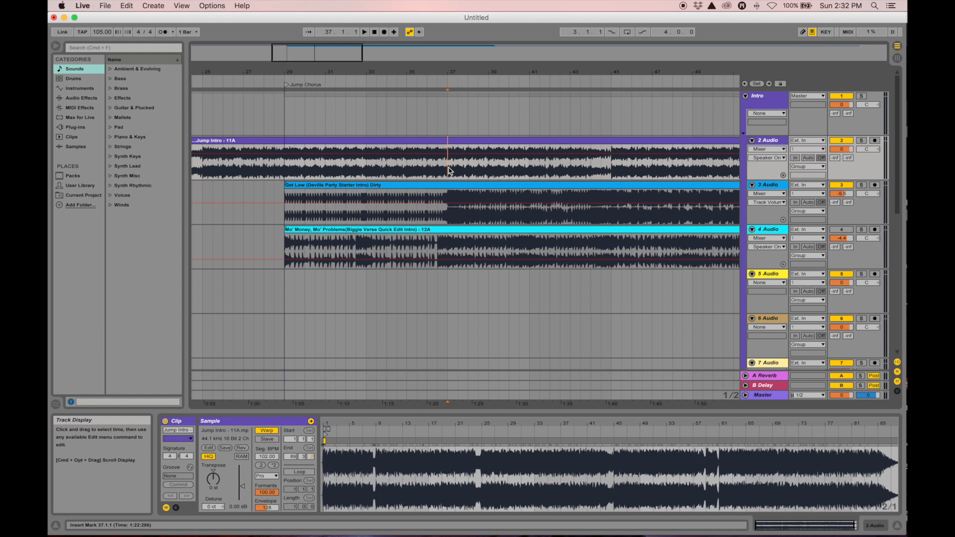
Delete the Jump Intro audio from bar 37 onward, including the leftover piece, and clear the selection
left_click_drag(449, 170, 614, 172)
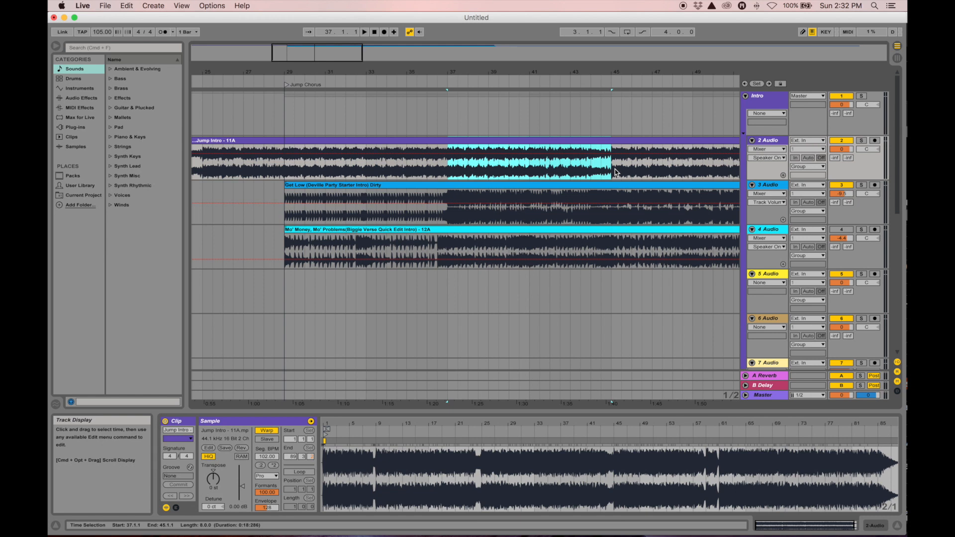
key("Delete")
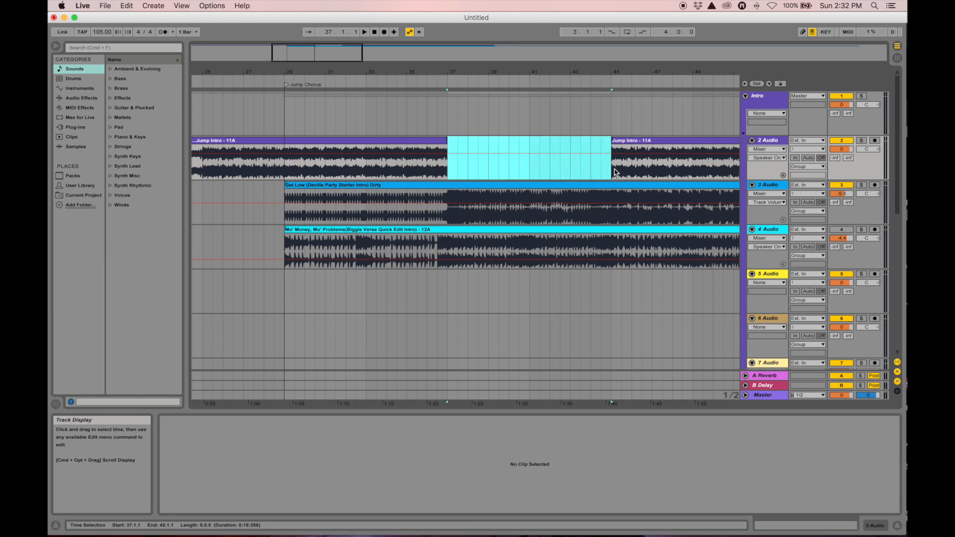
left_click(641, 143)
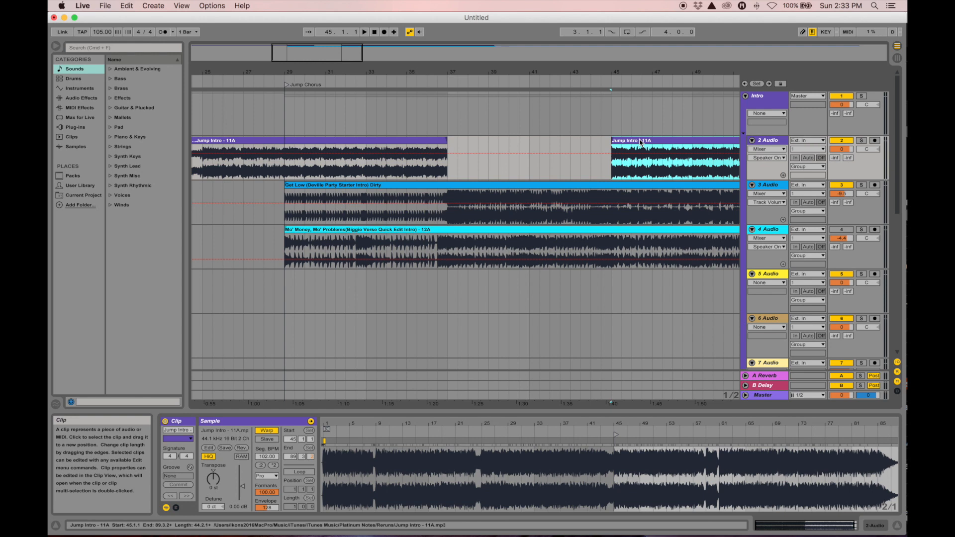
key("Delete")
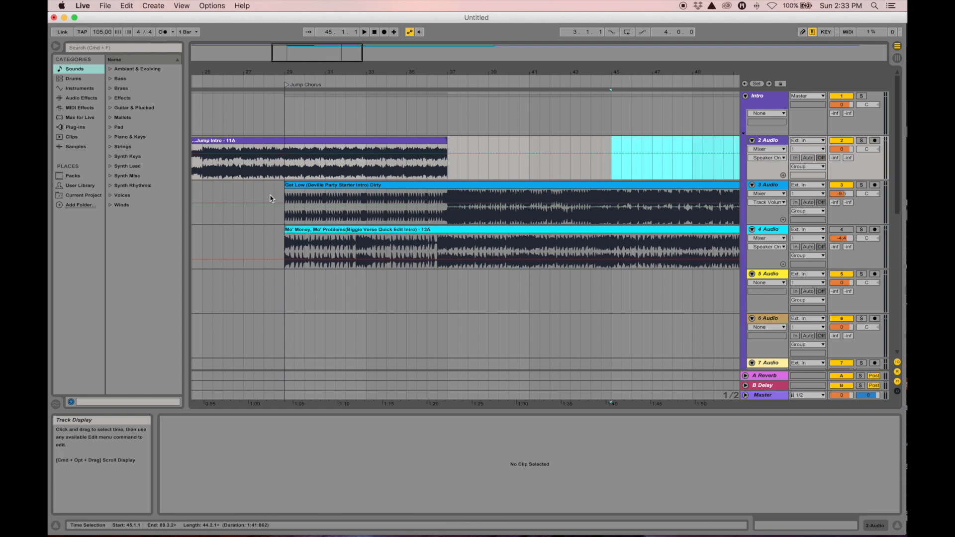
left_click(278, 211)
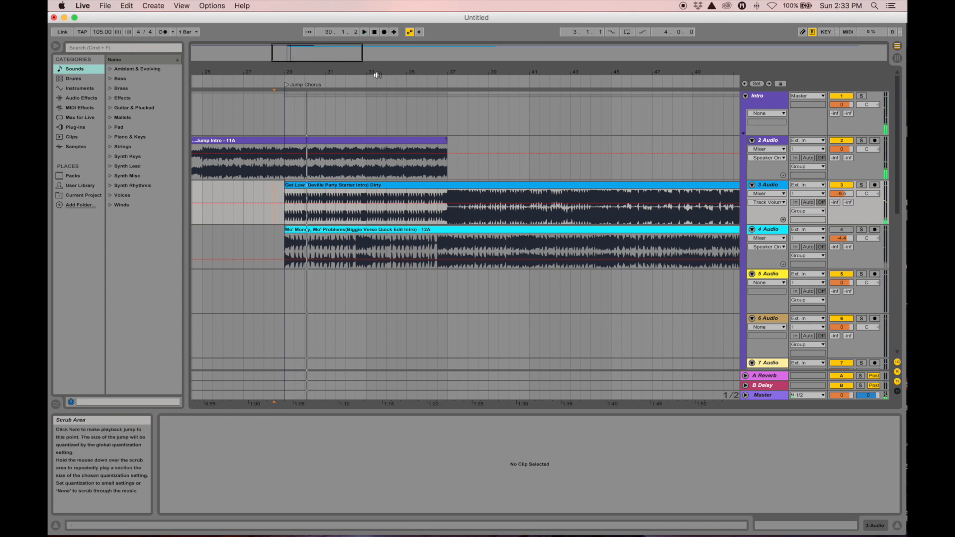
Move the Mo' Money clip later, set the start at bar 65, then replay Get Low from bar 8
left_click_drag(385, 75, 385, 49)
left_click_drag(304, 232, 471, 247)
left_click(363, 222)
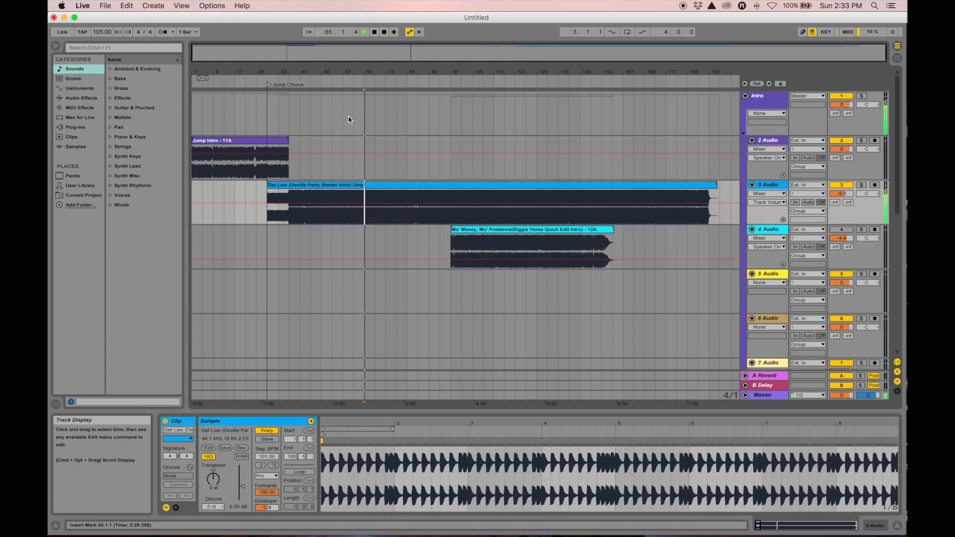
left_click_drag(350, 76, 370, 125)
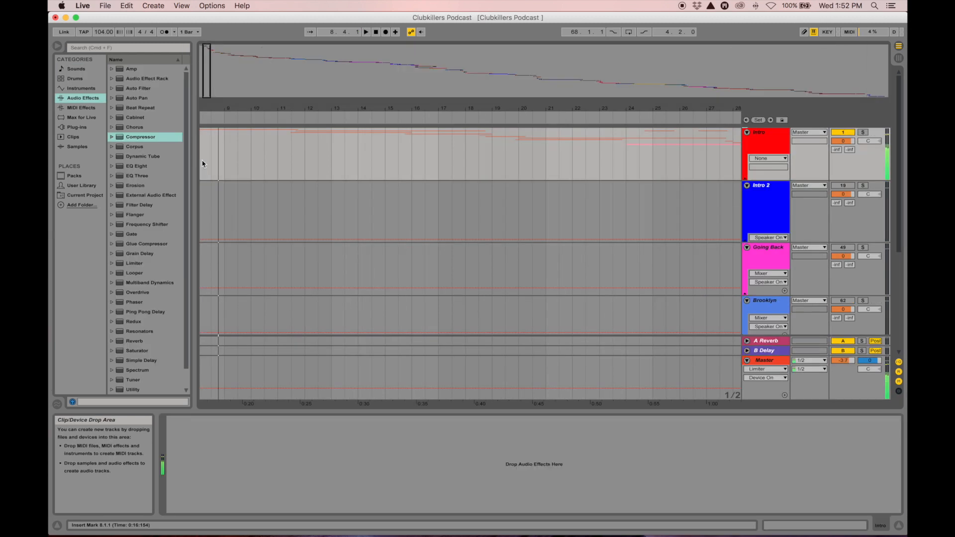
left_click(203, 164)
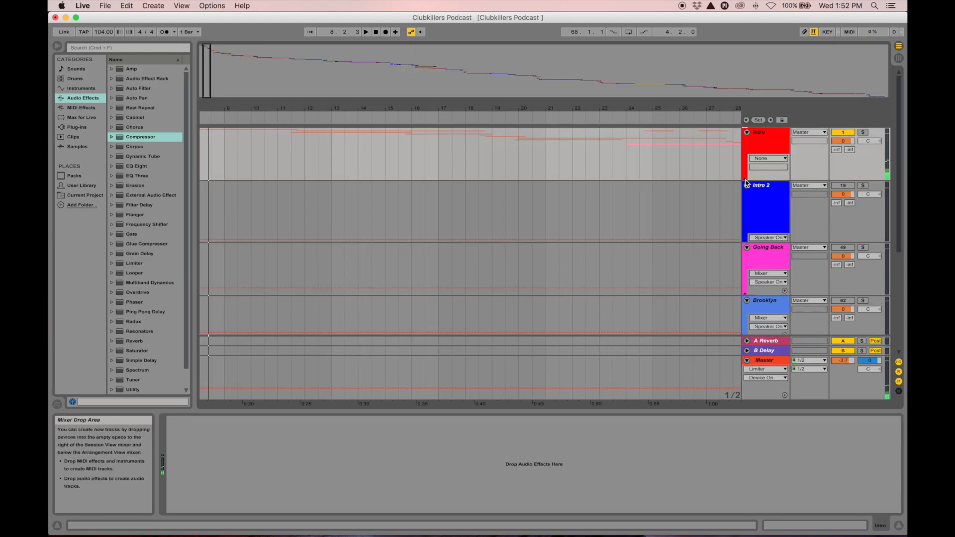
Move the start point to bar 1 and stop playback
left_click_drag(301, 110, 485, 106)
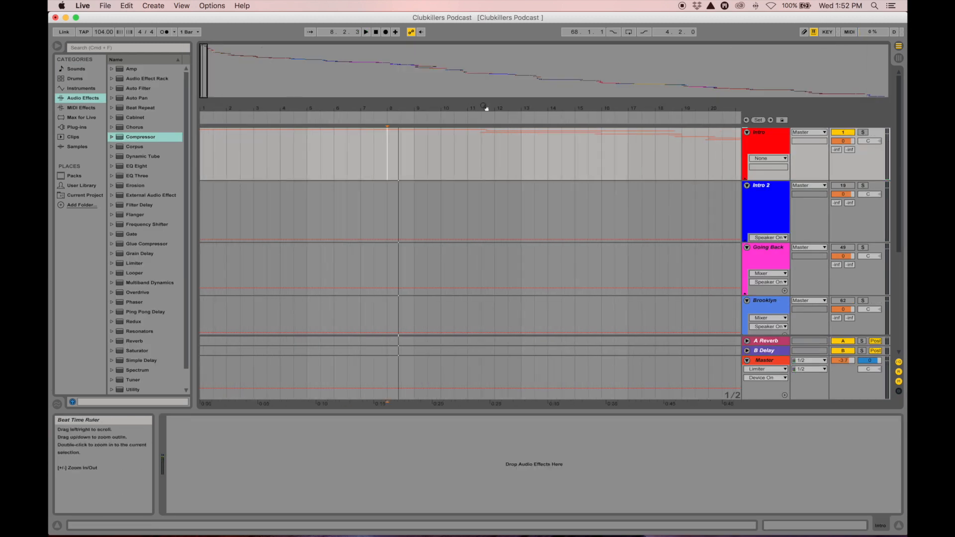
left_click(204, 150)
key("space")
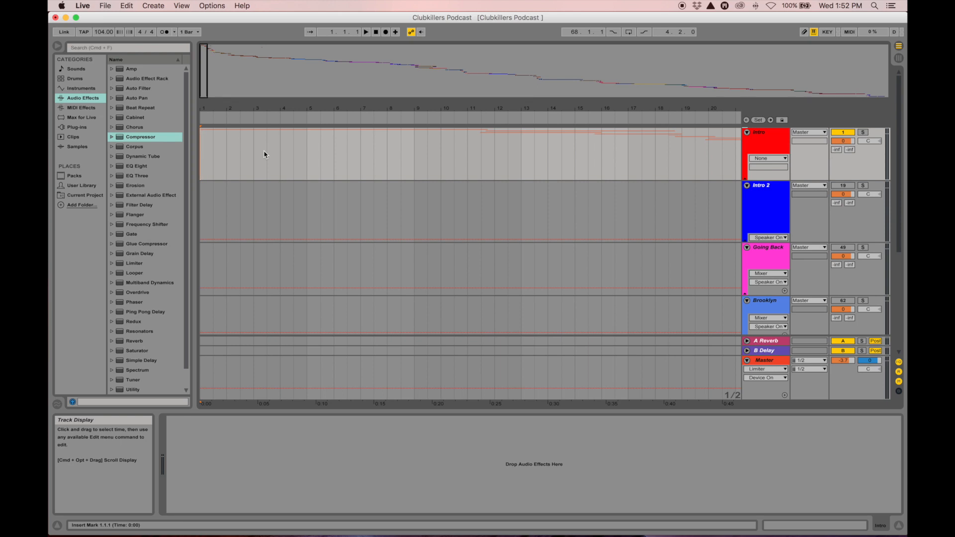
Select the Intro group, leaving its colour unchanged, and unfold it to show its four clips
left_click(765, 149)
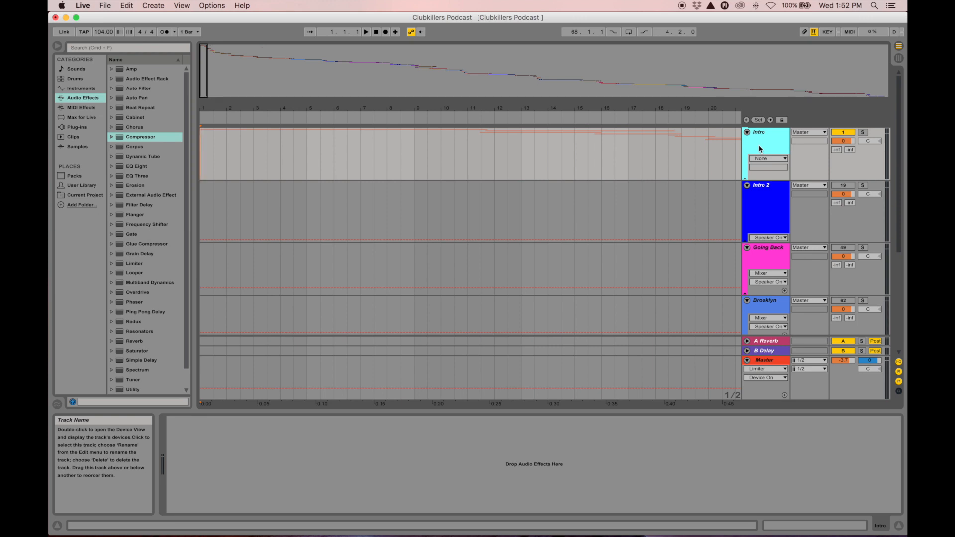
right_click(759, 148)
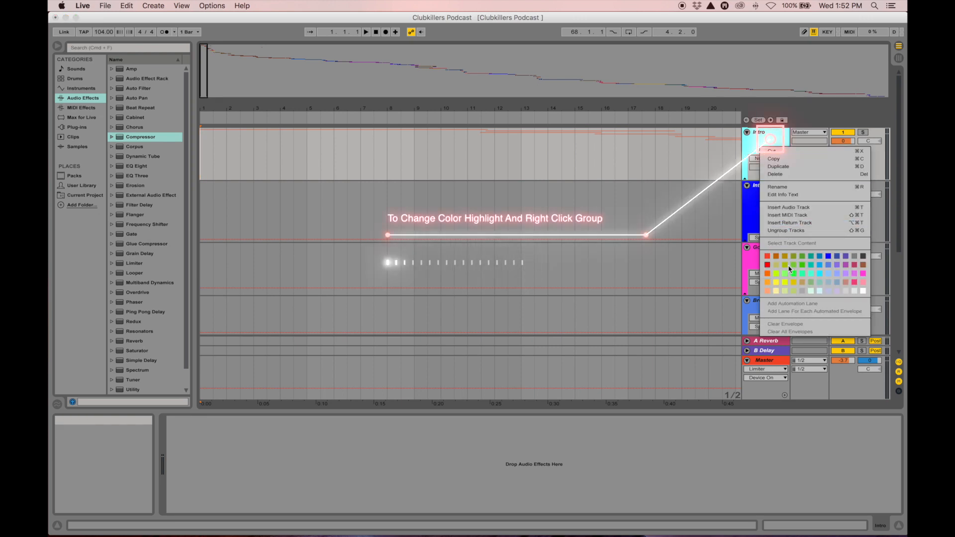
left_click(752, 142)
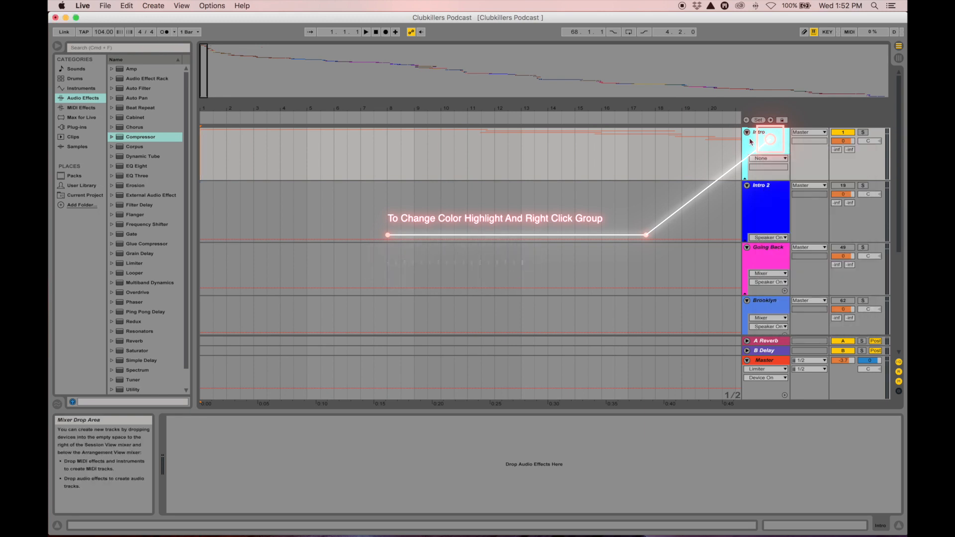
left_click(744, 180)
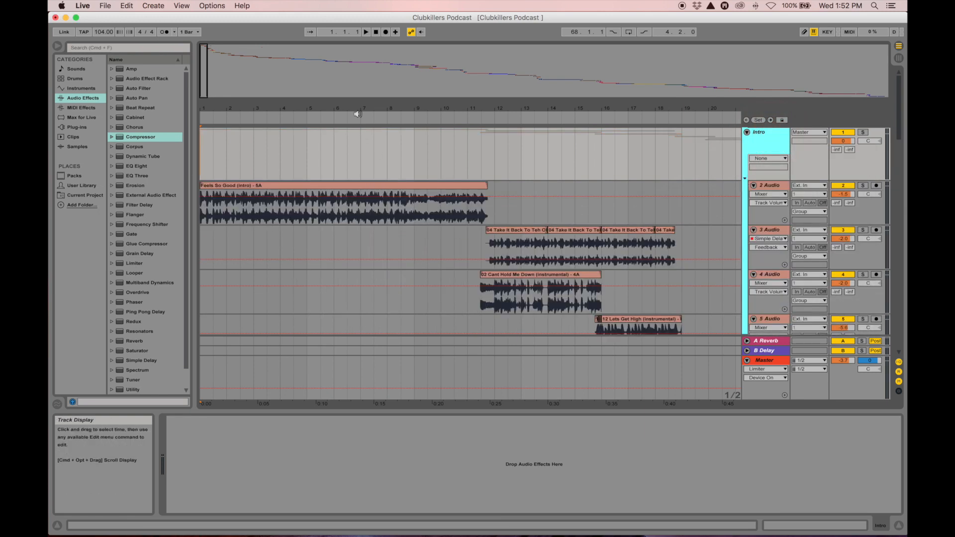
Select 3 Audio and play from bar 9, zoomed on bars 5–29 with Detail View hidden
left_click_drag(356, 111, 252, 111)
scroll(292, 214, "down", 3)
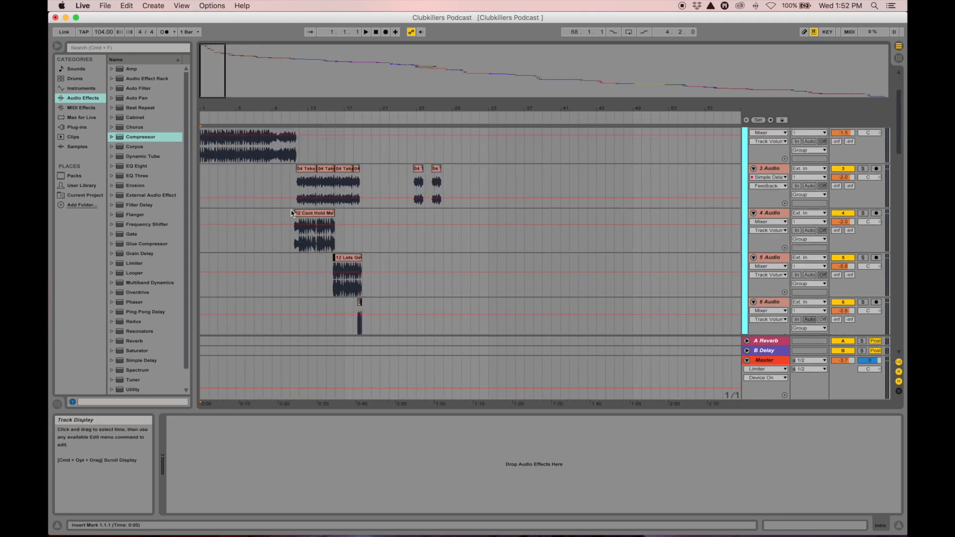
left_click(286, 185)
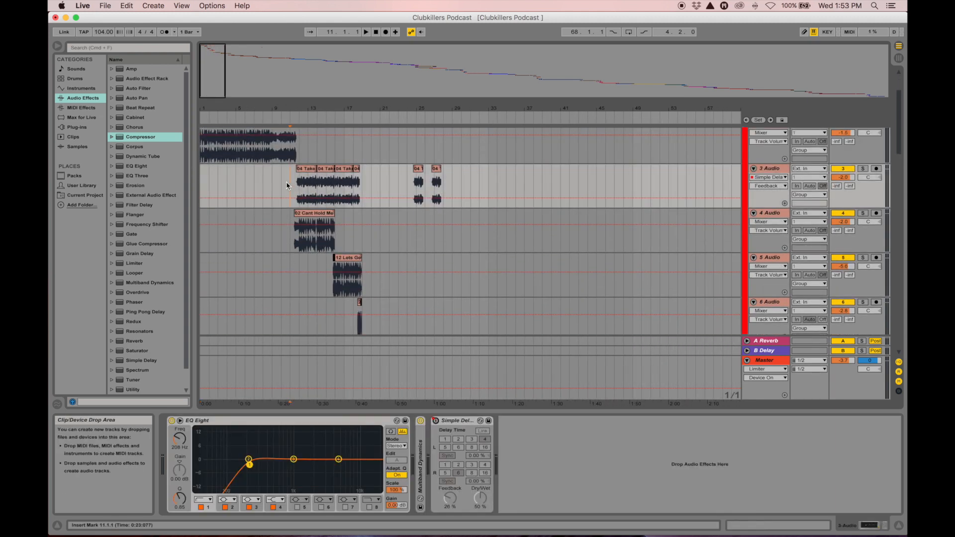
left_click(269, 185)
key("space")
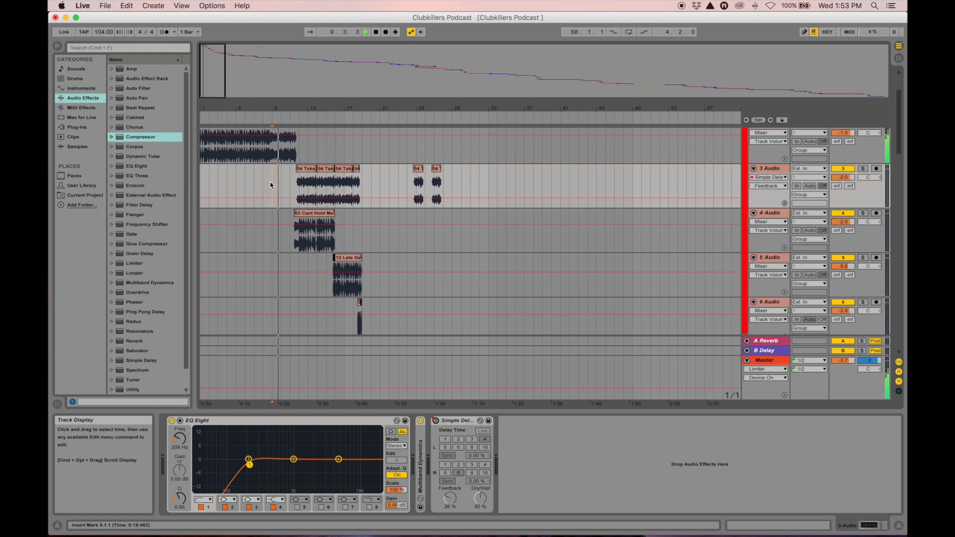
left_click_drag(272, 112, 300, 126)
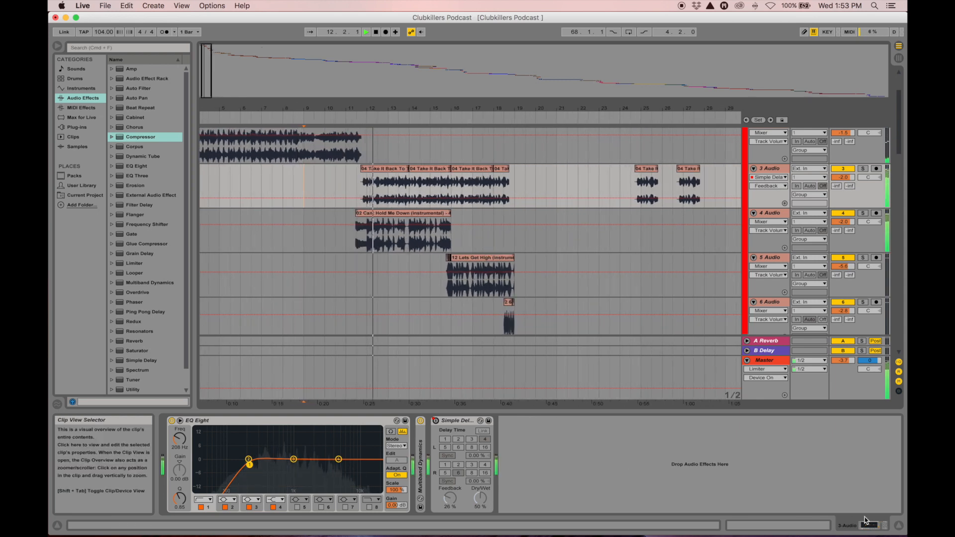
left_click(898, 525)
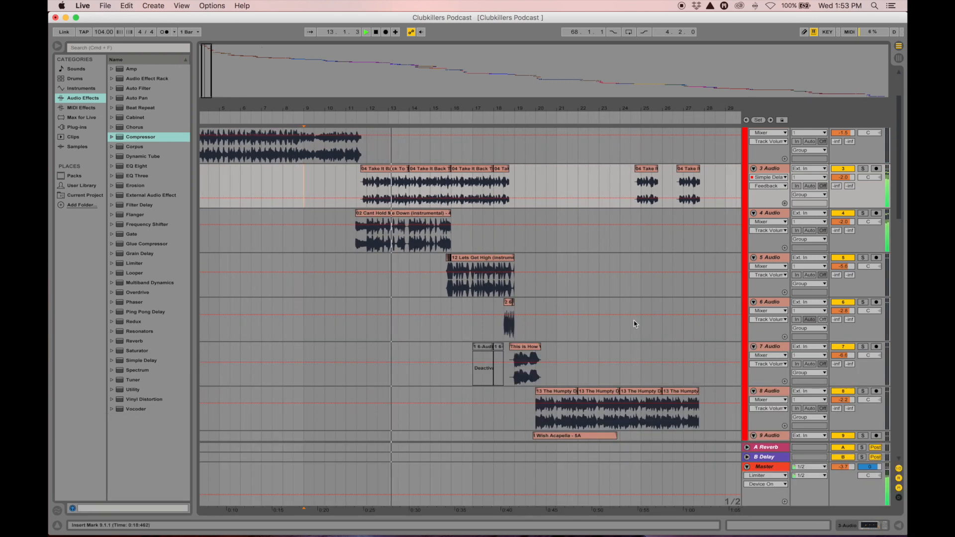
Scroll through every track down to 17 Audio while listening, then stop at bar 36.3.4
left_click_drag(540, 108, 540, 80)
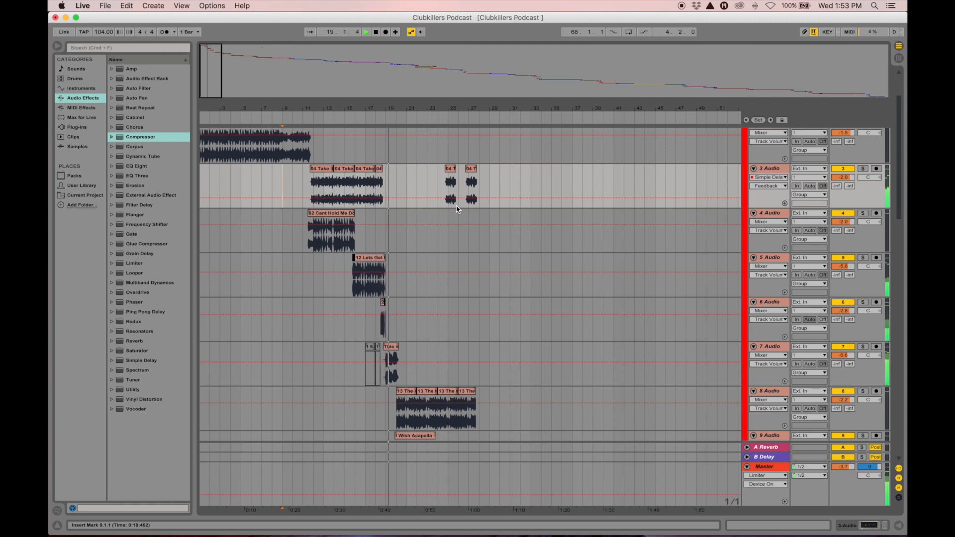
scroll(456, 209, "down", 3)
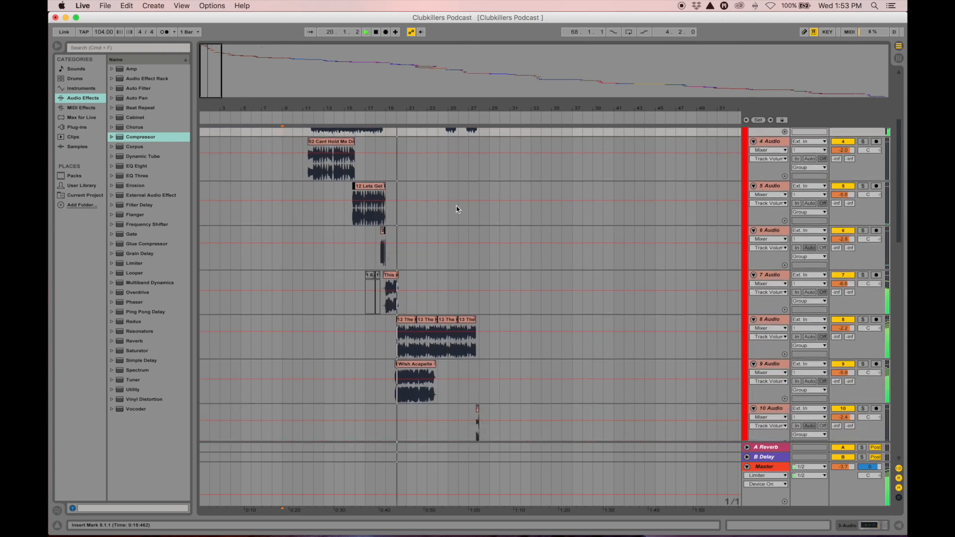
scroll(456, 209, "up", 1)
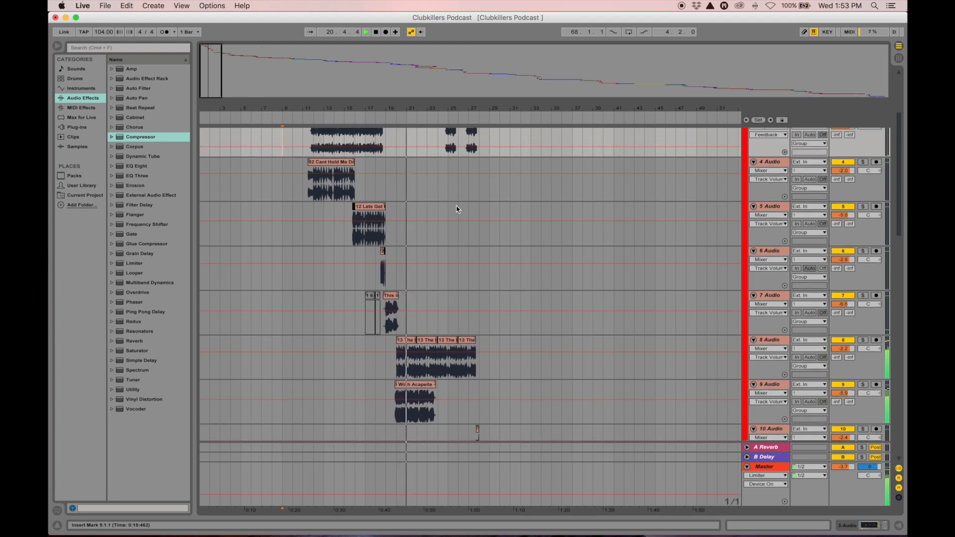
scroll(457, 209, "up", 1)
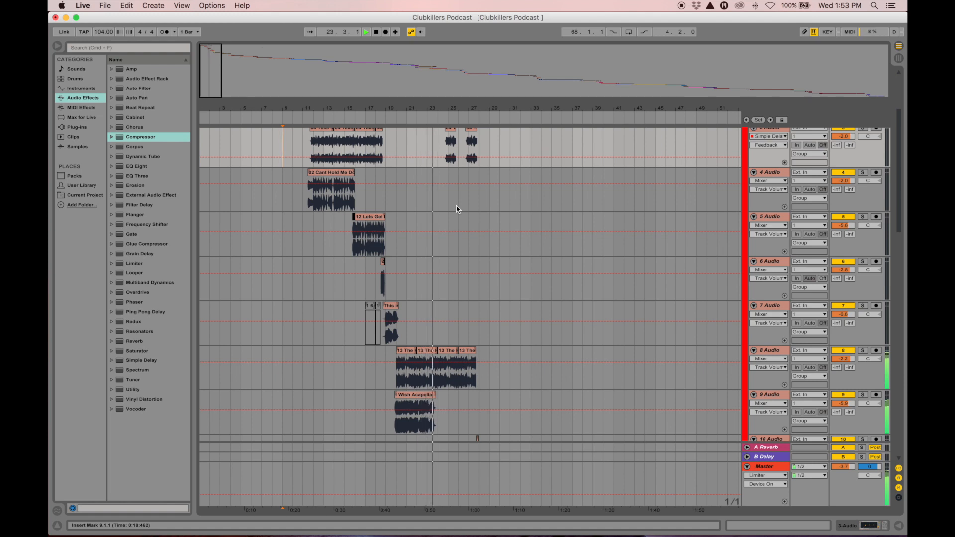
scroll(457, 209, "down", 1)
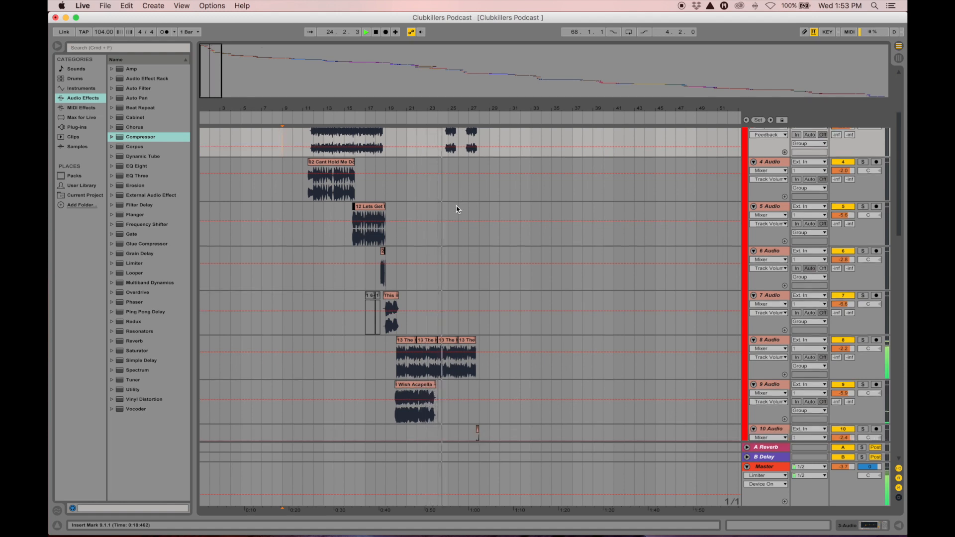
scroll(457, 209, "down", 3)
scroll(457, 209, "down", 3)
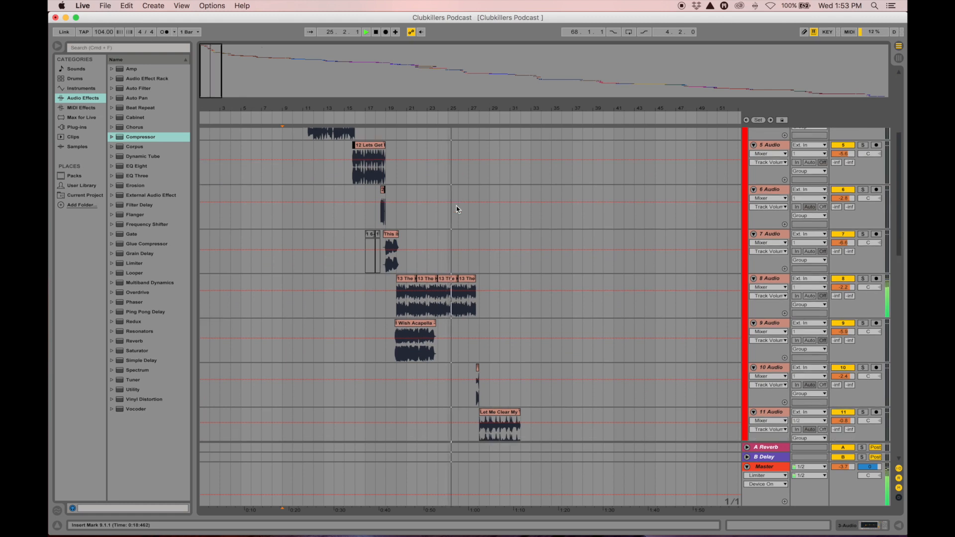
scroll(456, 208, "up", 1)
scroll(456, 209, "down", 4)
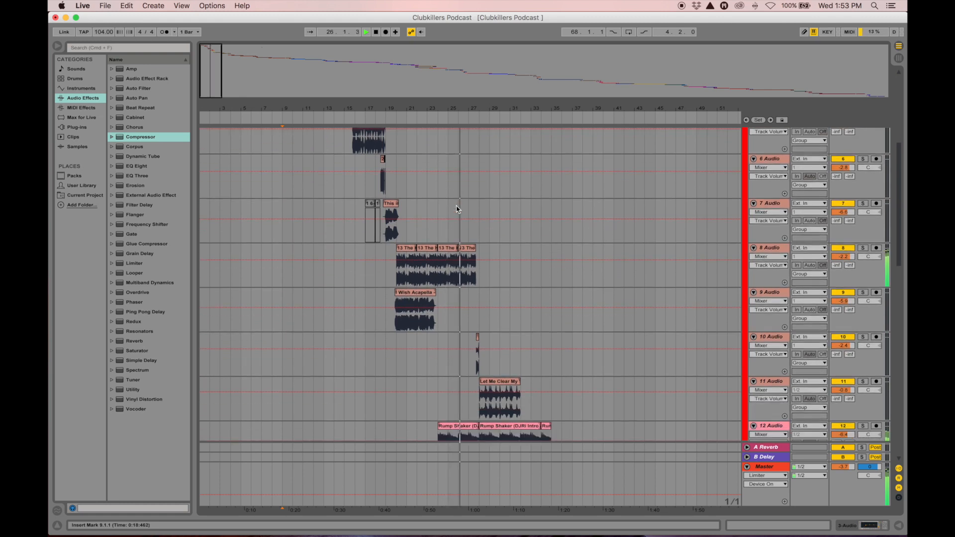
scroll(458, 209, "down", 2)
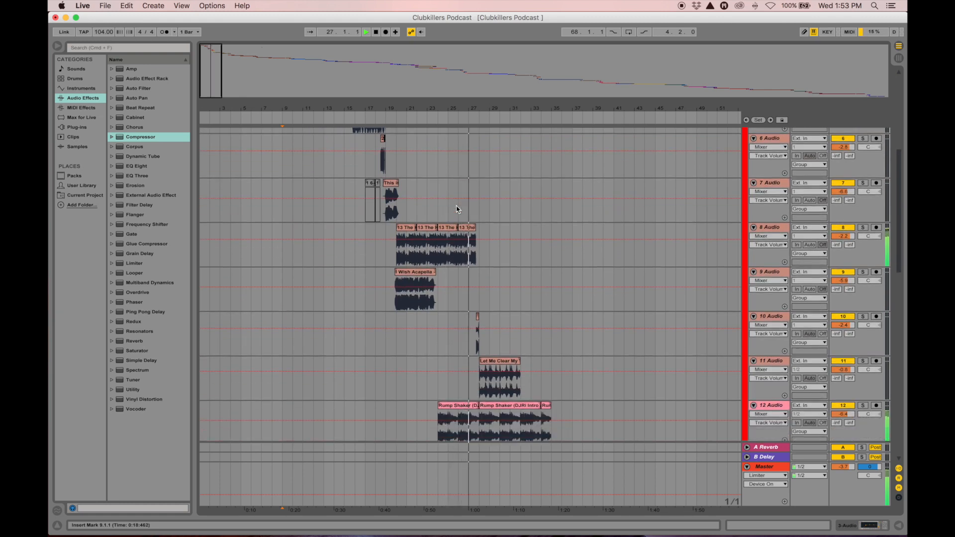
scroll(457, 209, "down", 4)
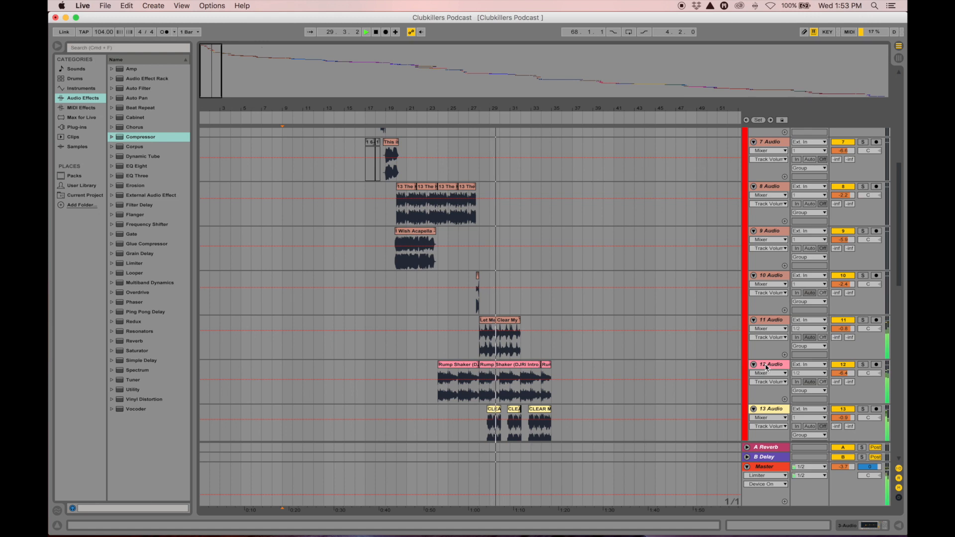
scroll(766, 367, "down", 5)
scroll(767, 368, "down", 4)
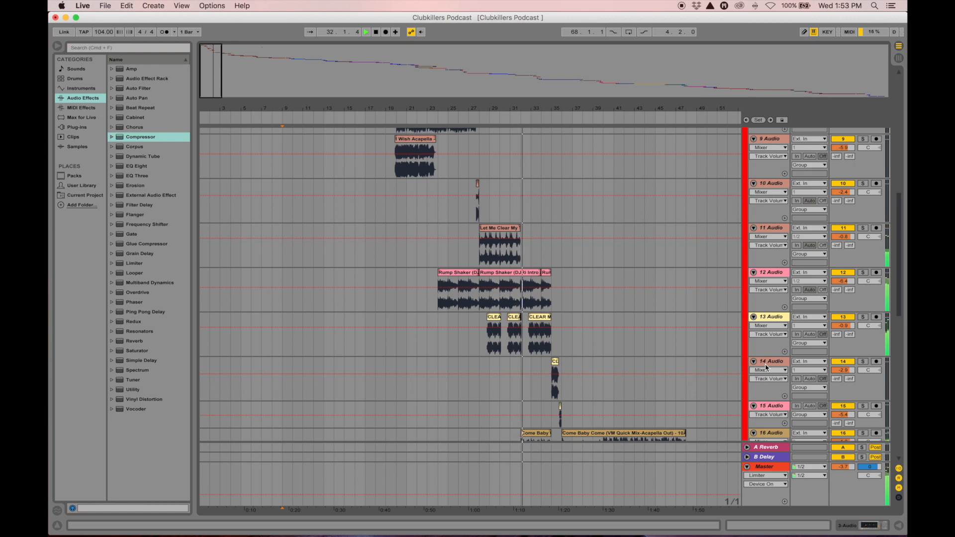
scroll(767, 367, "down", 6)
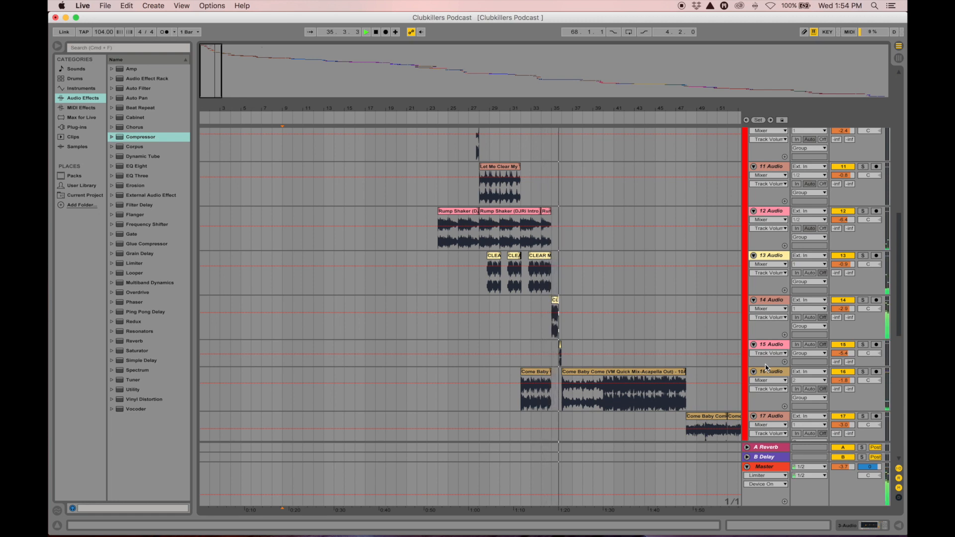
key("space")
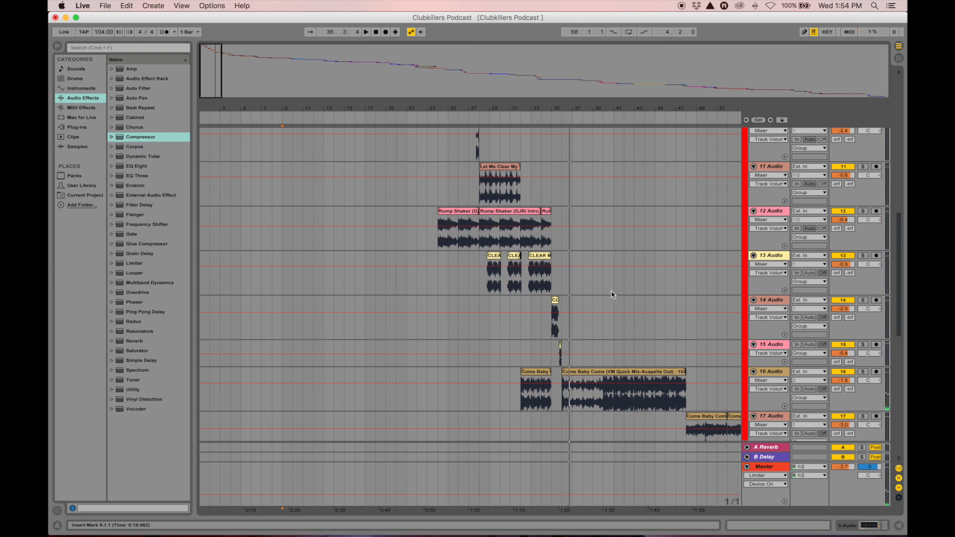
scroll(580, 275, "up", 15)
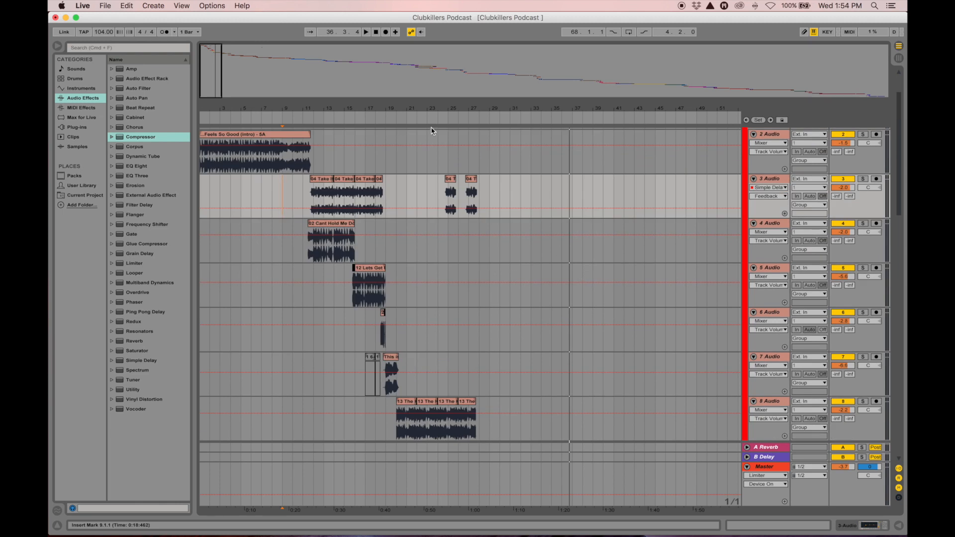
Play from bar 9.1.1 inside Feels So Good into Take It Back, stopping at bar 11.4.3
mouse_move(385, 107)
left_mouse_down()
mouse_move(385, 149)
mouse_move(489, 149)
mouse_move(491, 134)
mouse_move(478, 125)
mouse_move(352, 101)
mouse_move(327, 109)
mouse_move(461, 147)
mouse_move(308, 102)
mouse_move(417, 127)
mouse_move(435, 109)
left_mouse_up()
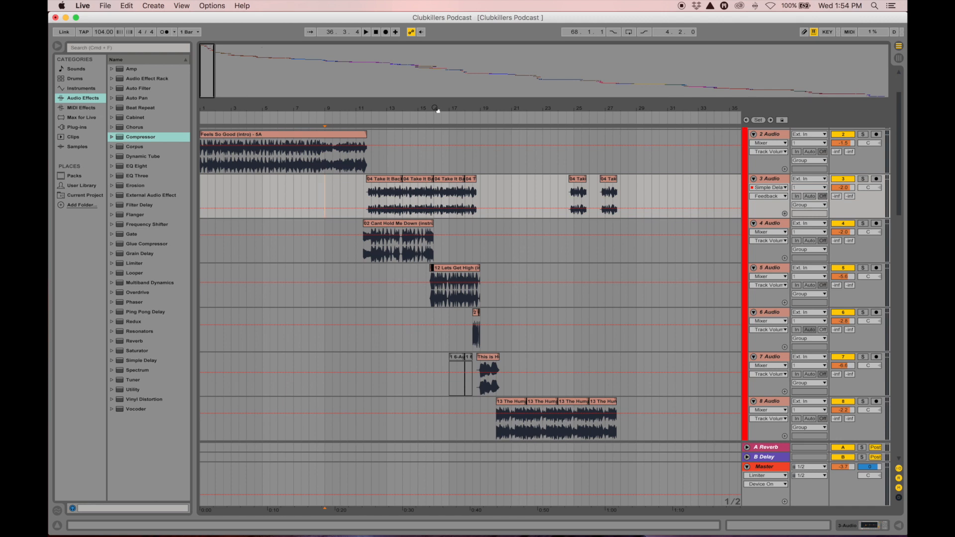
left_click(361, 192)
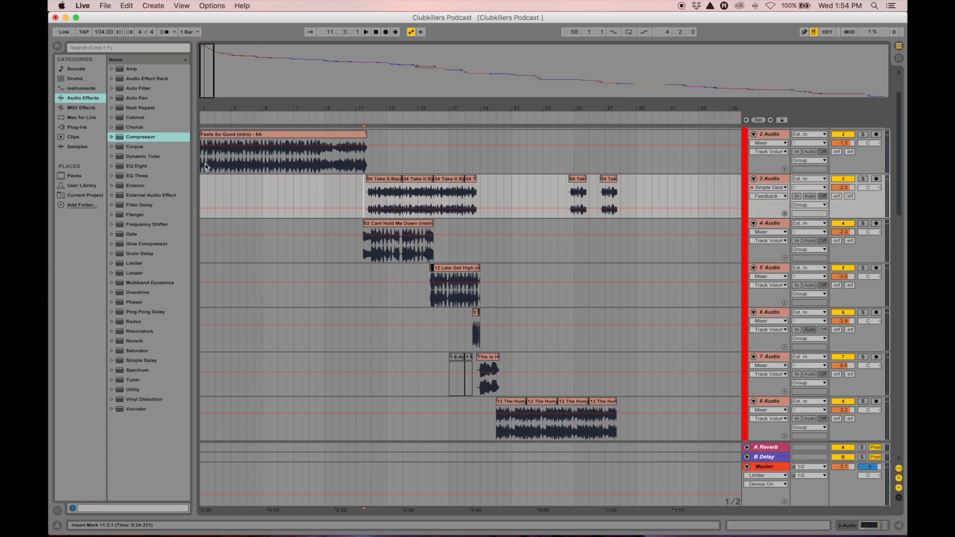
left_click(318, 164)
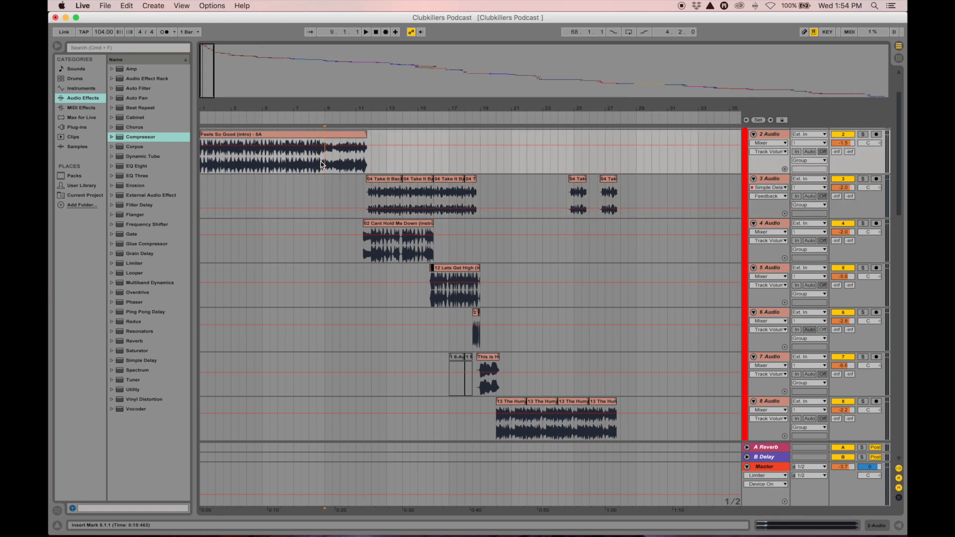
key("space")
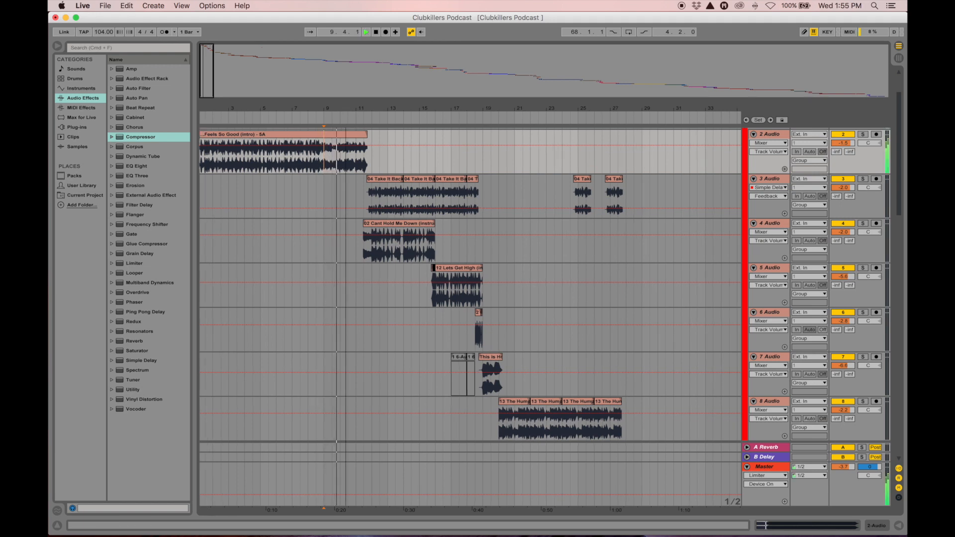
left_click_drag(346, 108, 346, 140)
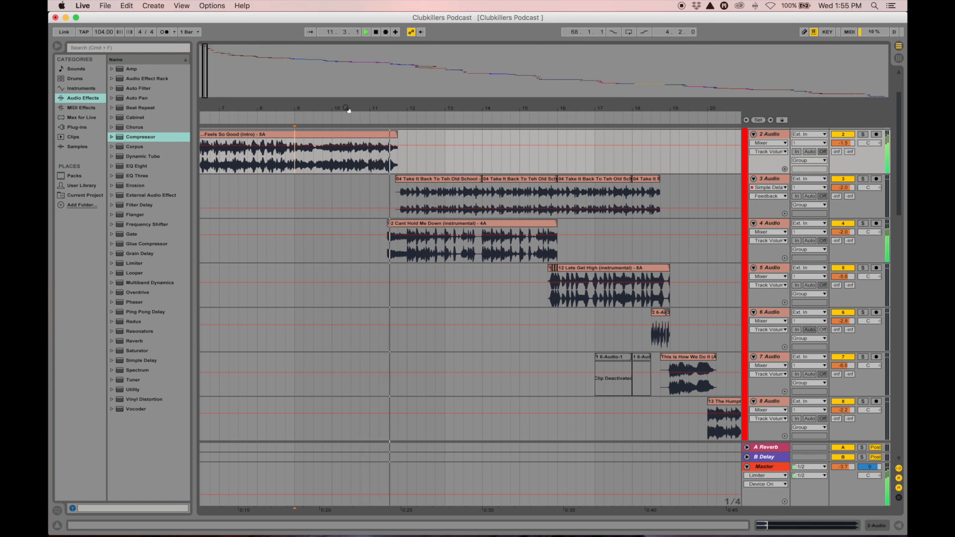
key("space")
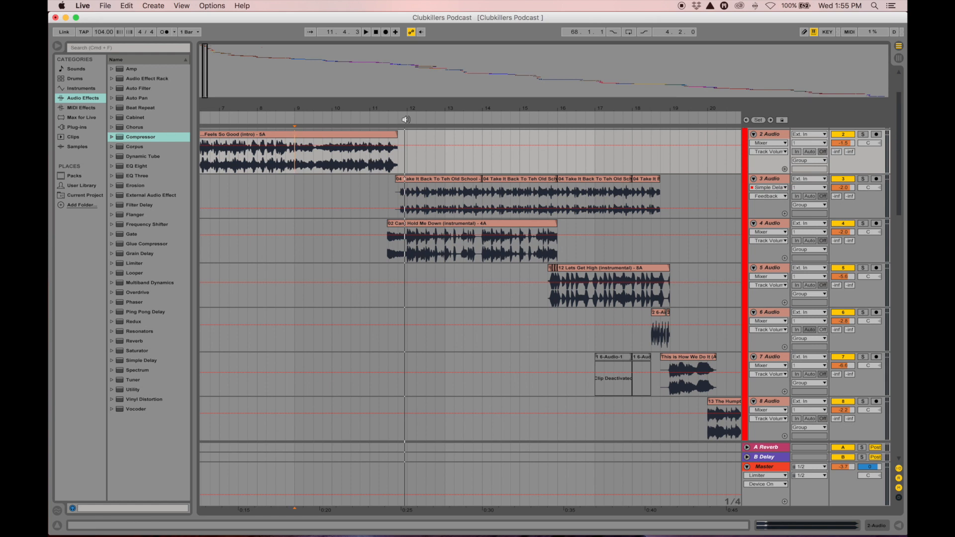
left_click_drag(398, 108, 385, 70)
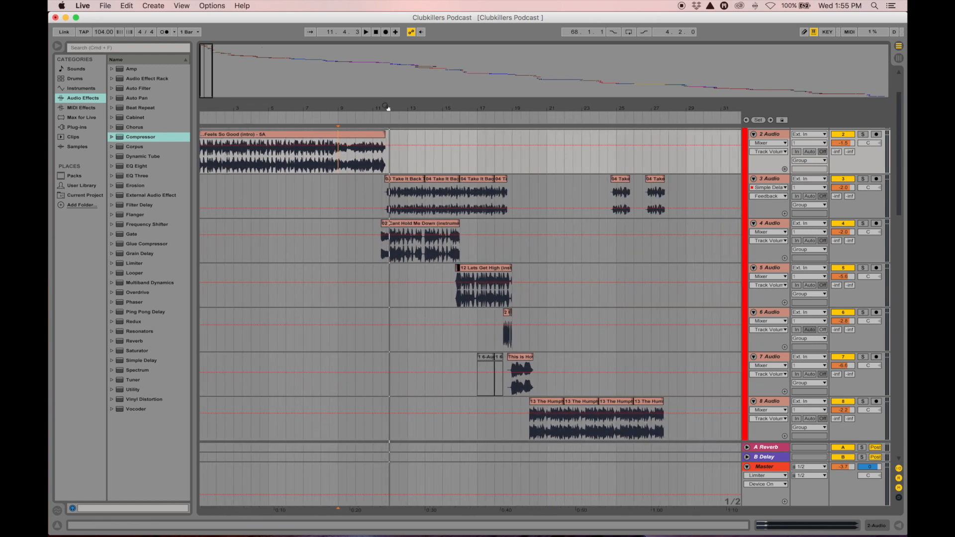
Select the first Take It Back clip on track 3 and place the start point at 11.3.4
left_click(401, 183)
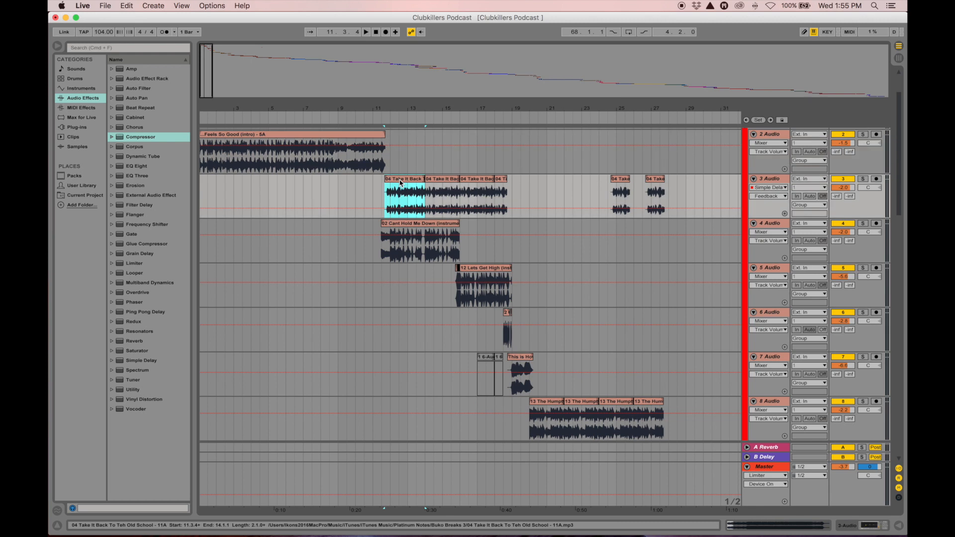
left_click(387, 204)
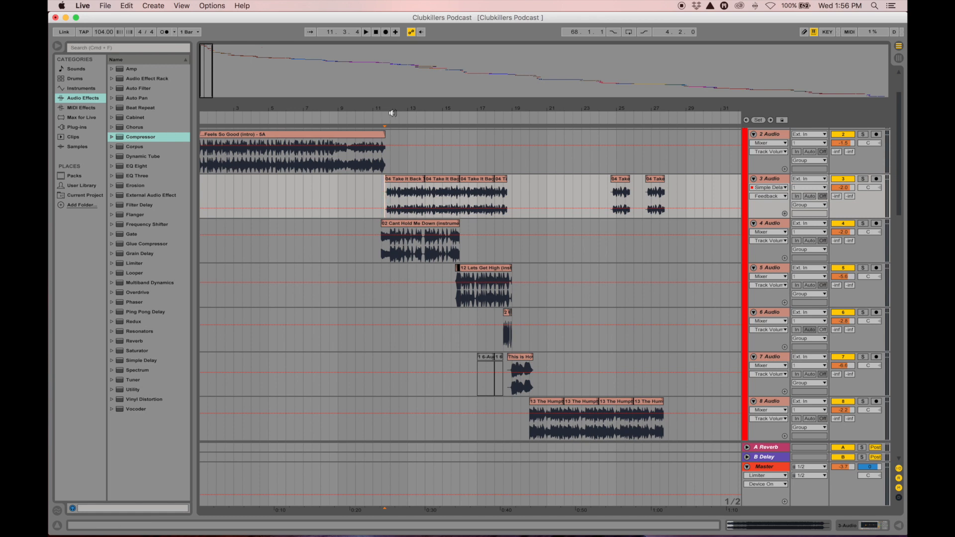
left_click_drag(394, 107, 379, 110)
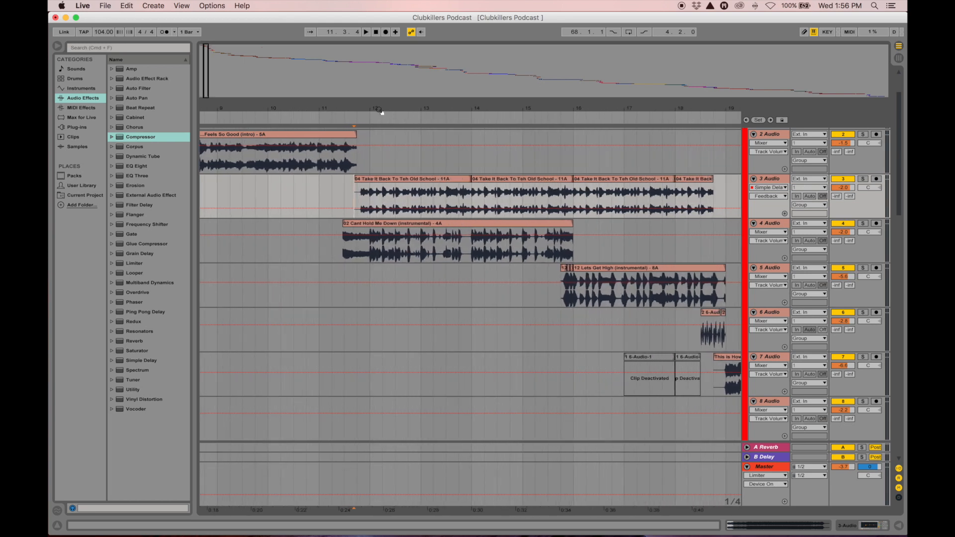
Play from the Cant Hold Me Down entry, zoomed to bars 7–27, and stop near bar 19
left_click(342, 250)
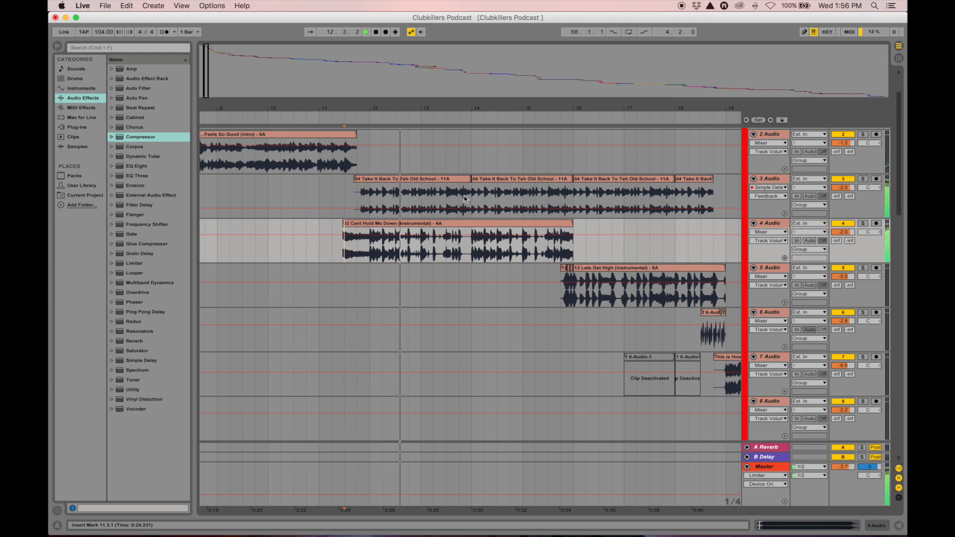
key("minus")
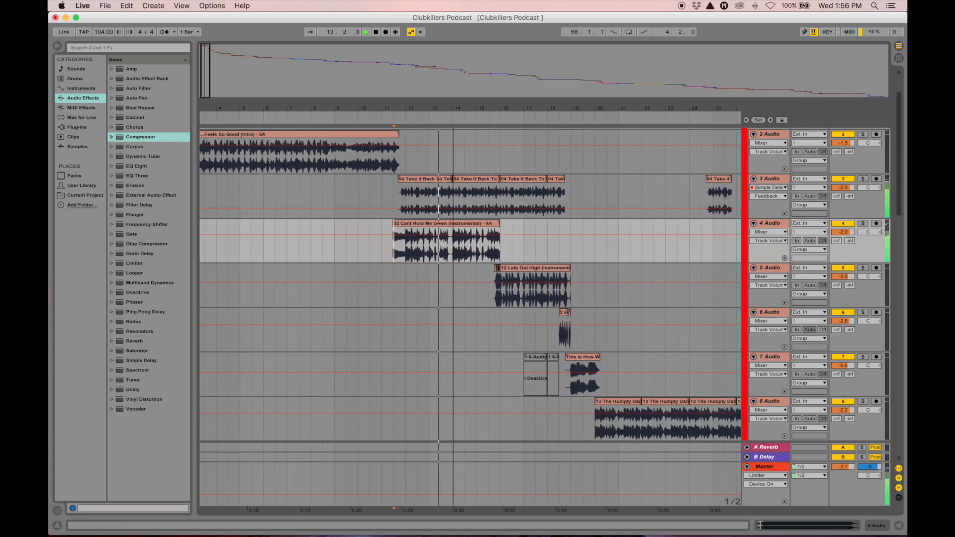
key("plus")
left_click_drag(430, 110, 384, 110)
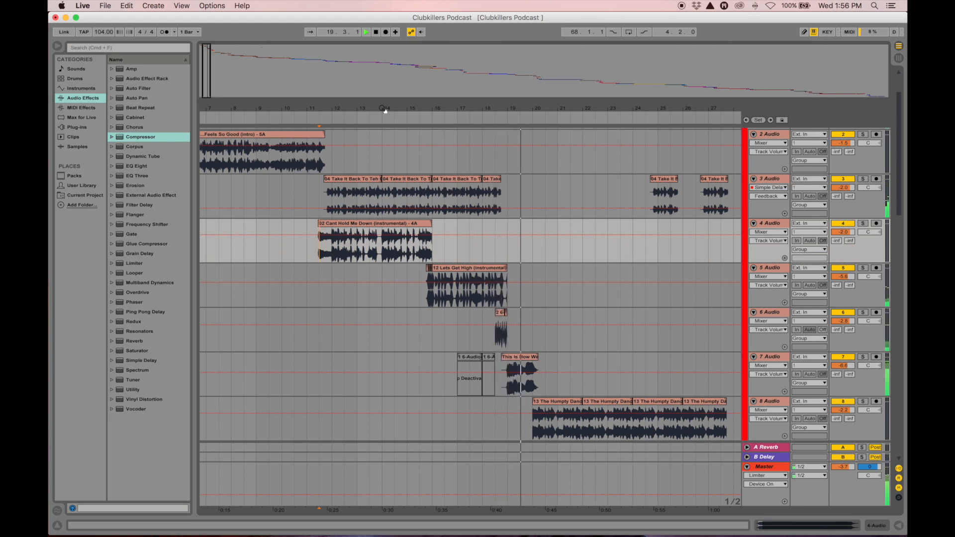
key("space")
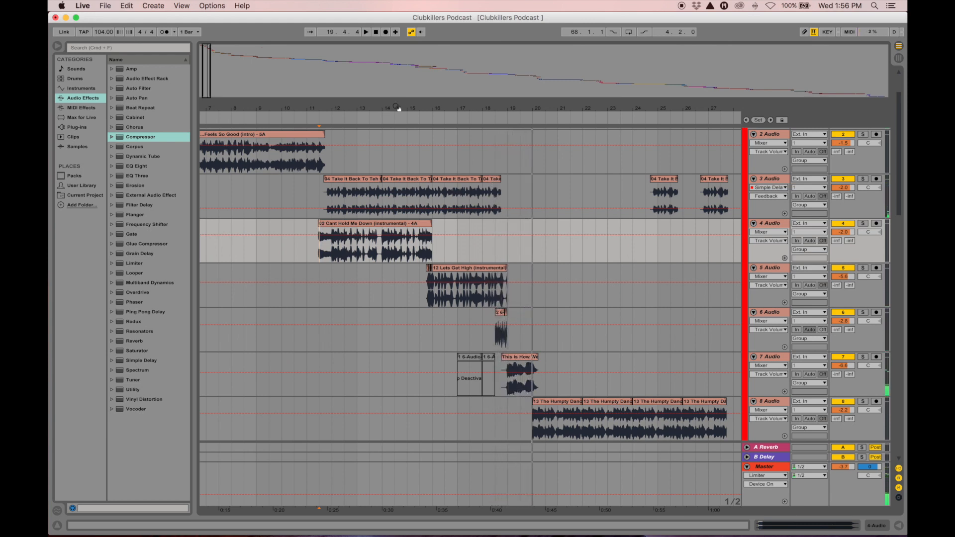
Place the start point at Take It Back on track 3, then select the Cant Hold Me Down clip
left_click(308, 201)
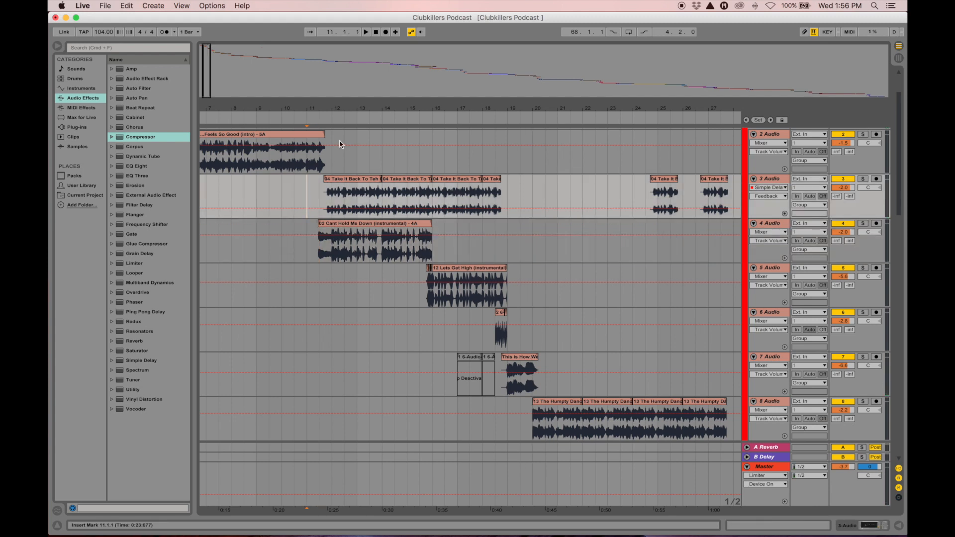
left_click_drag(359, 111, 361, 109)
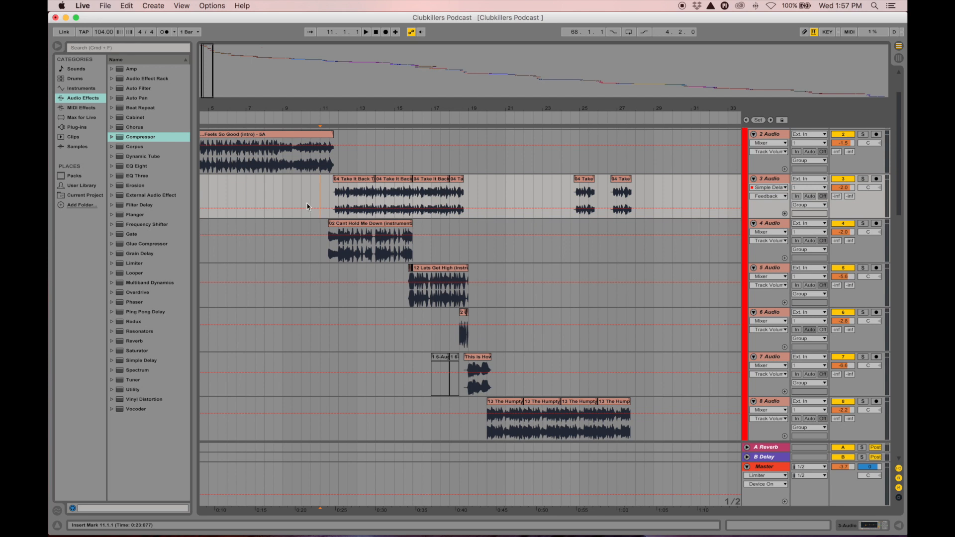
left_click(331, 198)
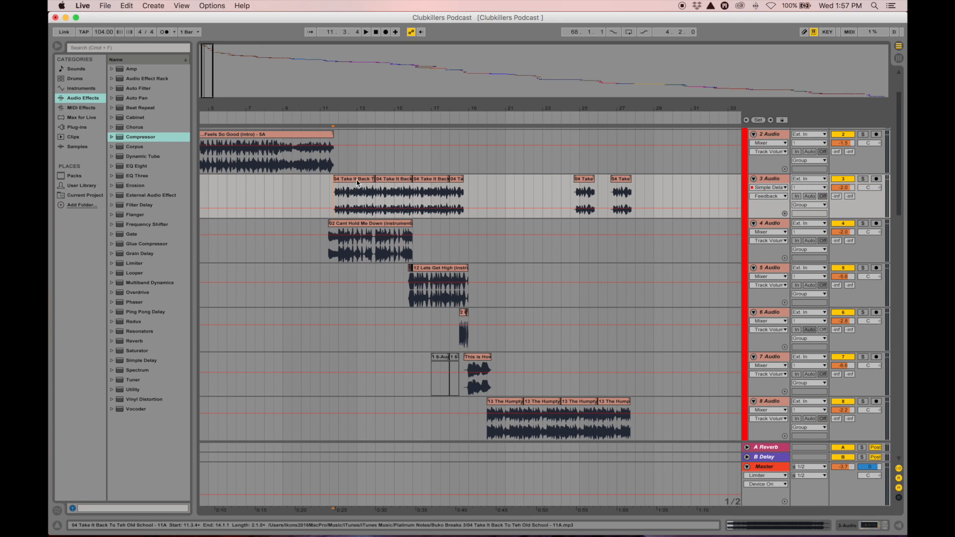
left_click(354, 225)
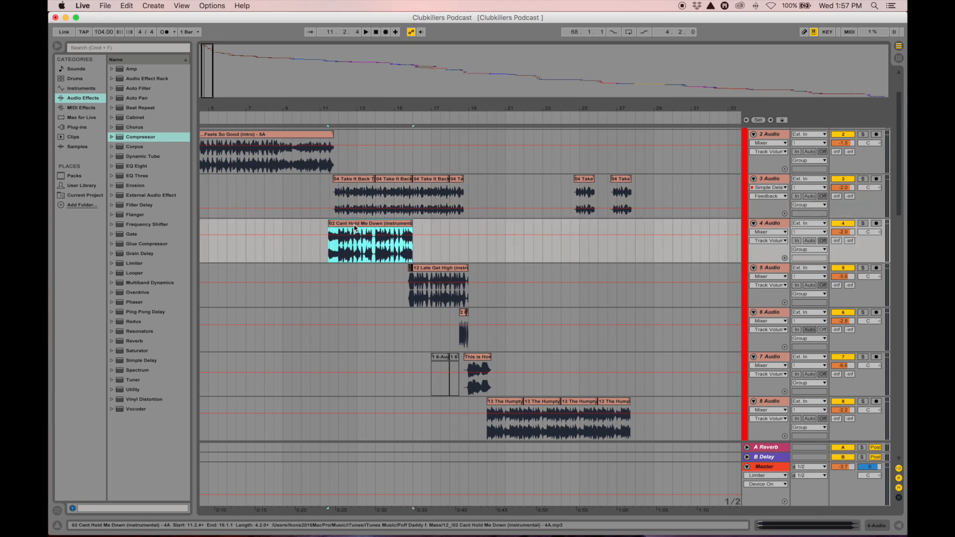
left_click_drag(769, 357, 769, 180)
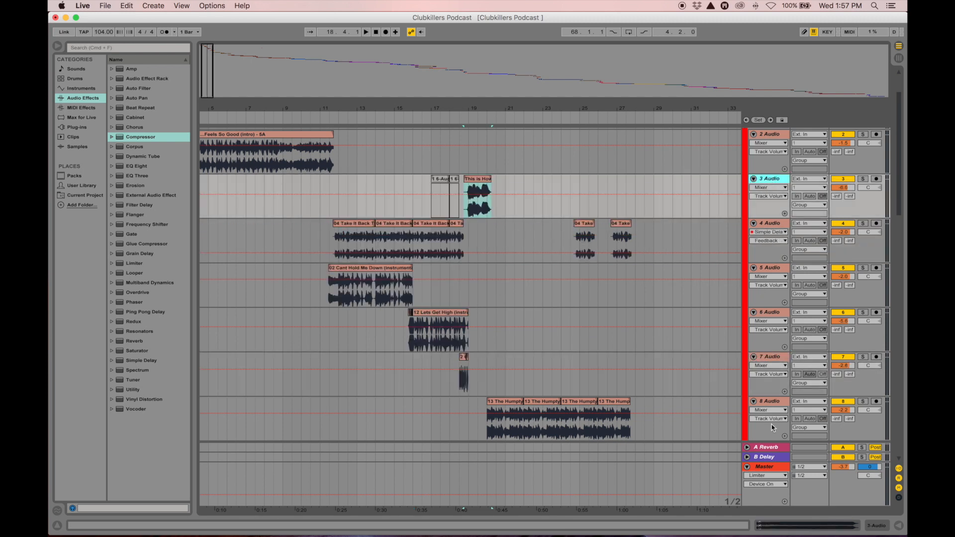
left_click_drag(772, 401, 764, 308)
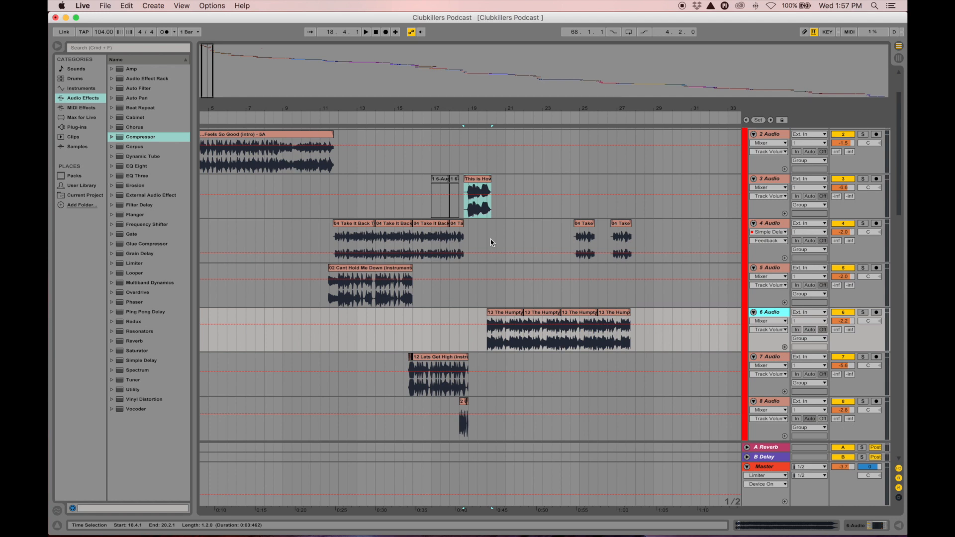
key("super+z")
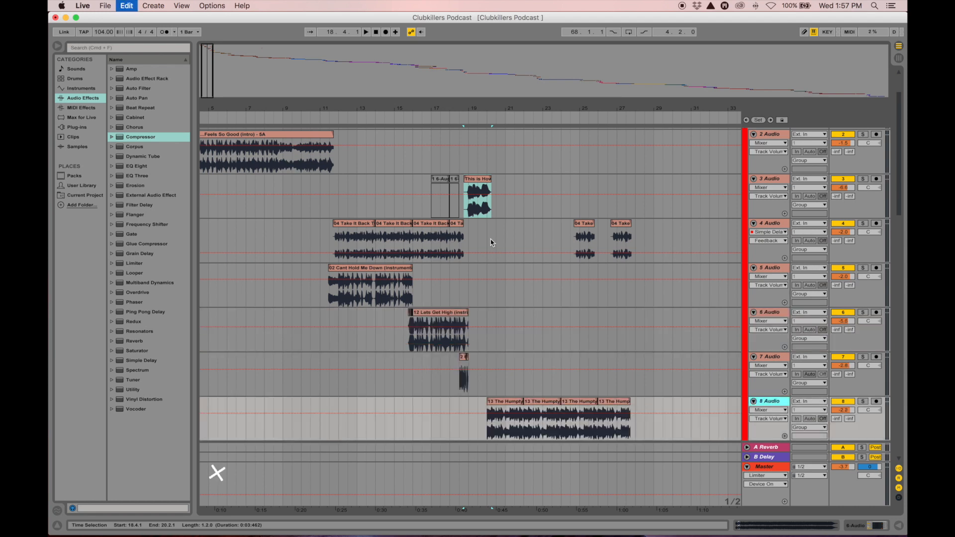
key("super+z")
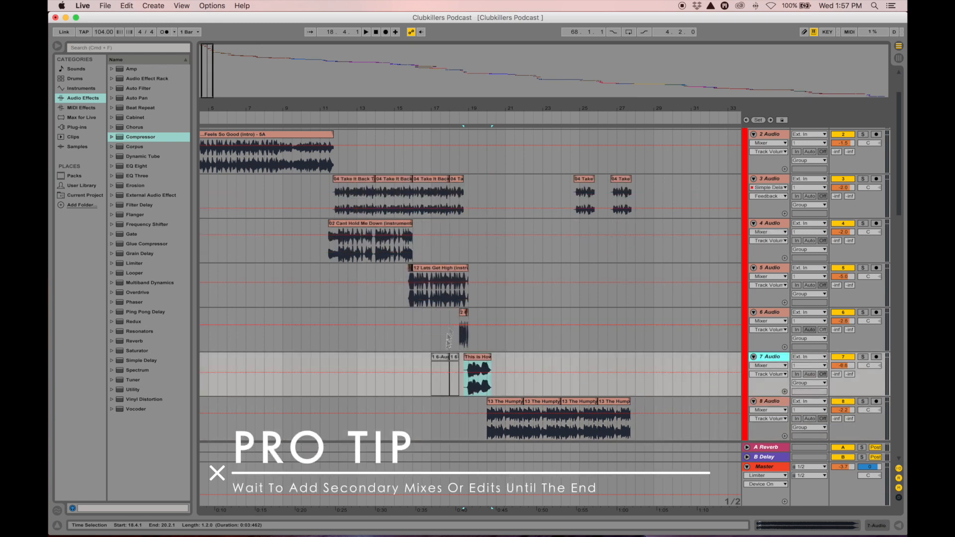
Delete the deactivated clips ahead of This Is How on track 7, leaving only that clip
left_click_drag(463, 377, 425, 378)
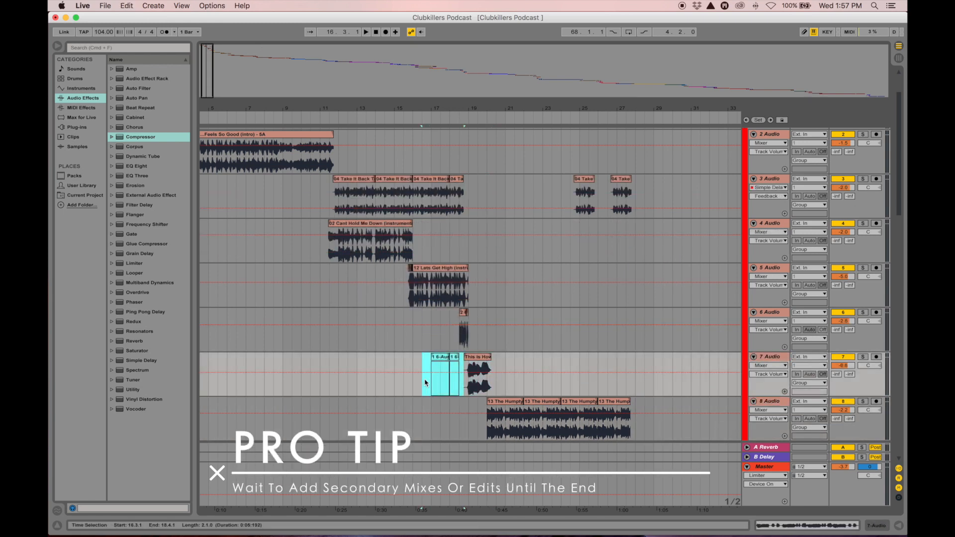
key("Delete")
left_click(450, 383)
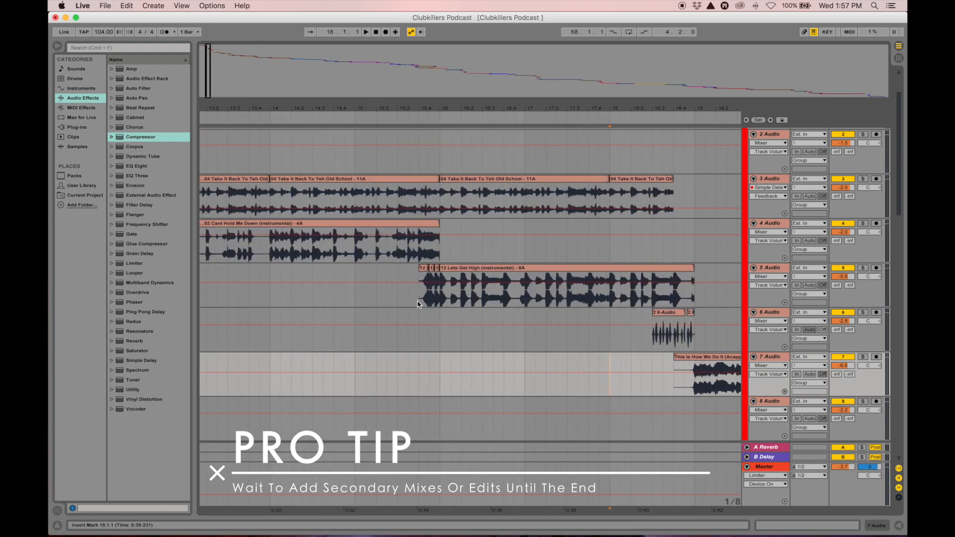
left_click(417, 303)
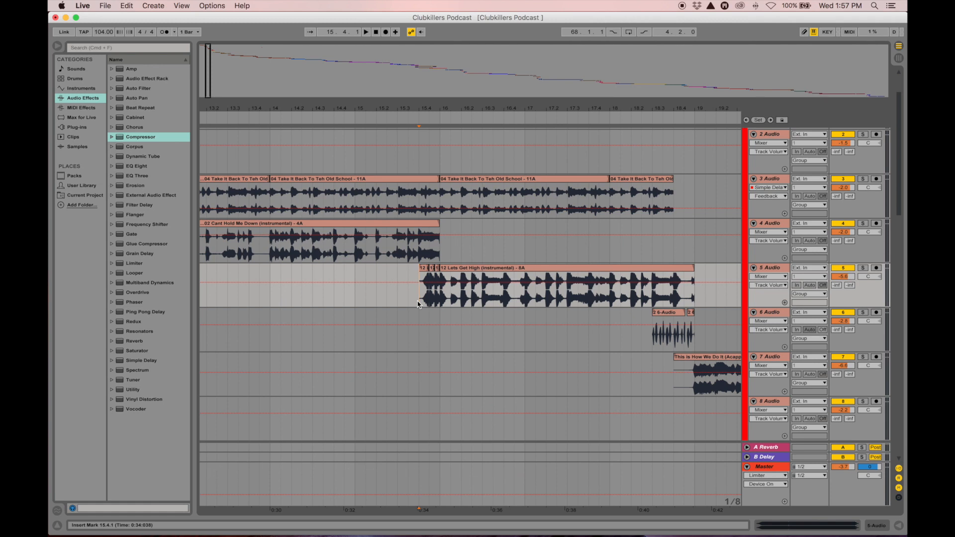
Audition from 15.4.1 into Lets Get High, then from 18.2.3 on track 6, stopping at 19.1.2
key("space")
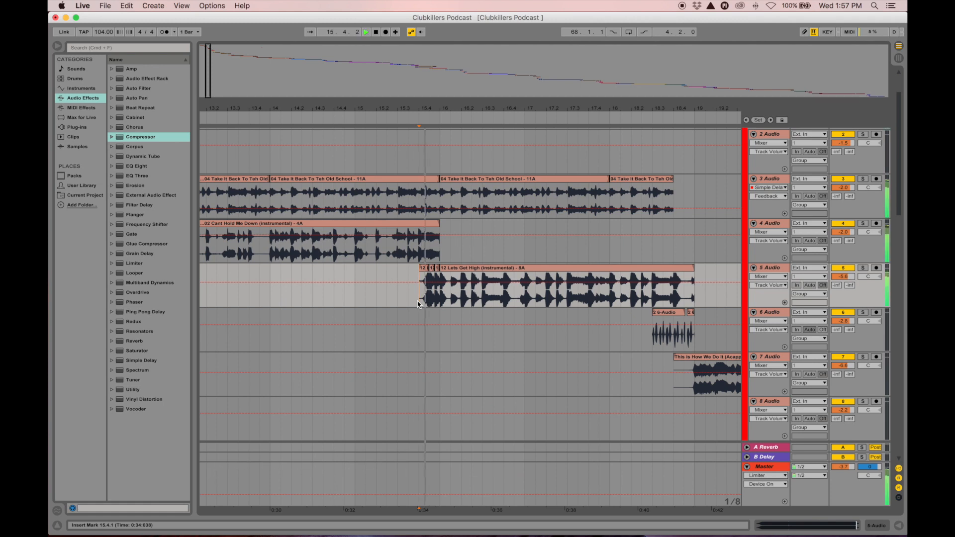
key("space")
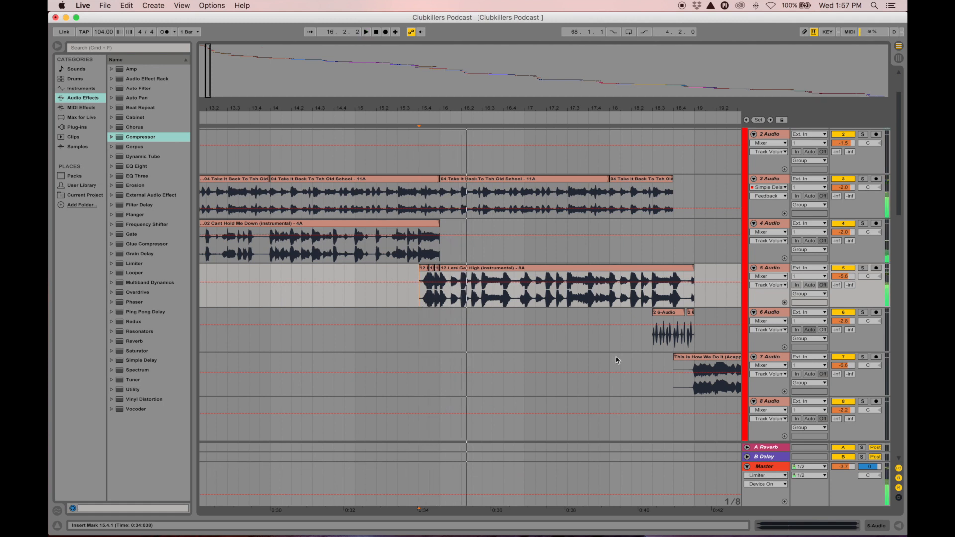
left_click(641, 338)
key("space")
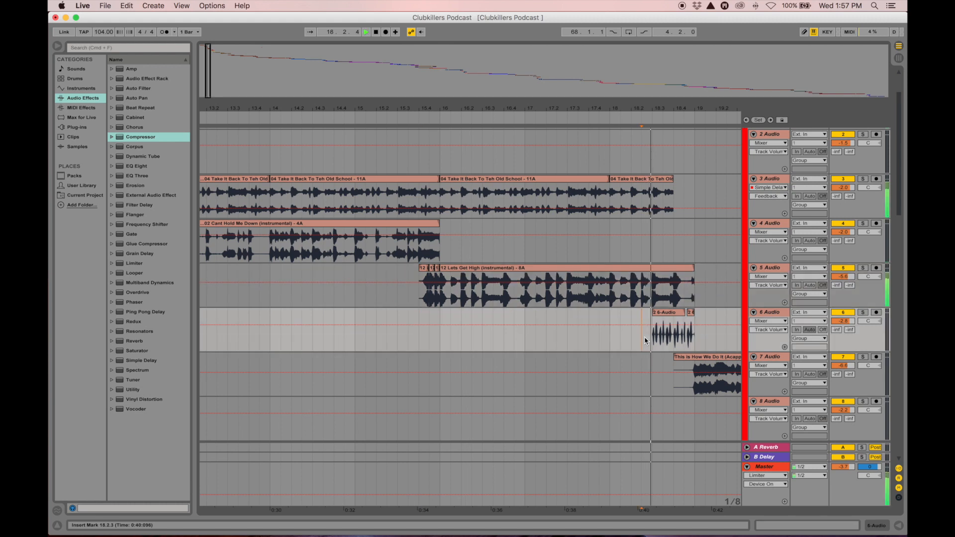
key("space")
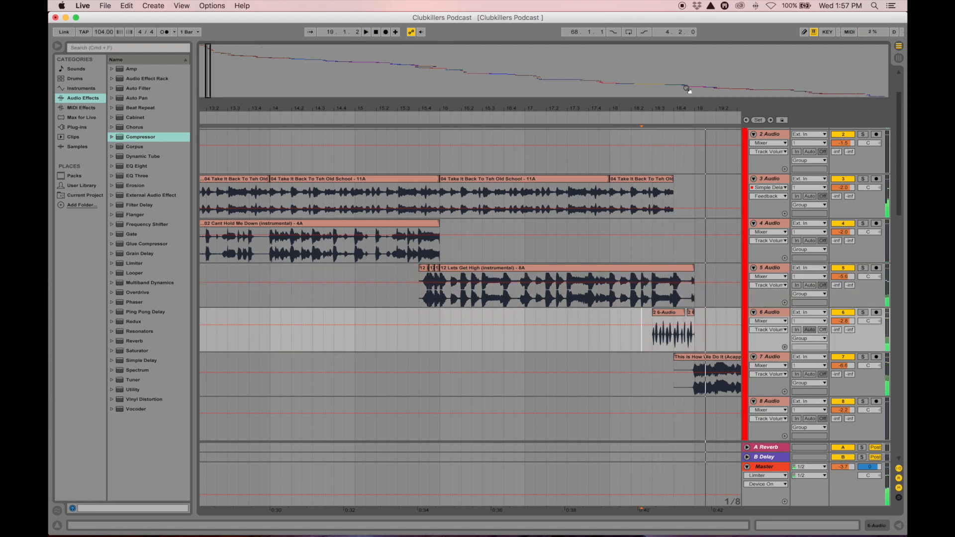
left_click_drag(641, 108, 574, 67)
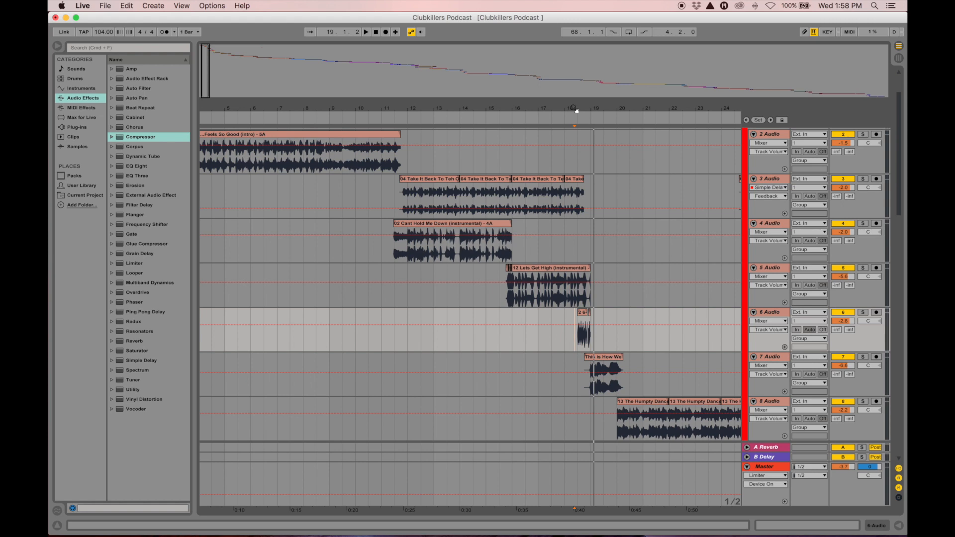
Audition the mix from bar 18 on track 7
left_click_drag(557, 108, 556, 82)
left_click_drag(429, 102, 523, 127)
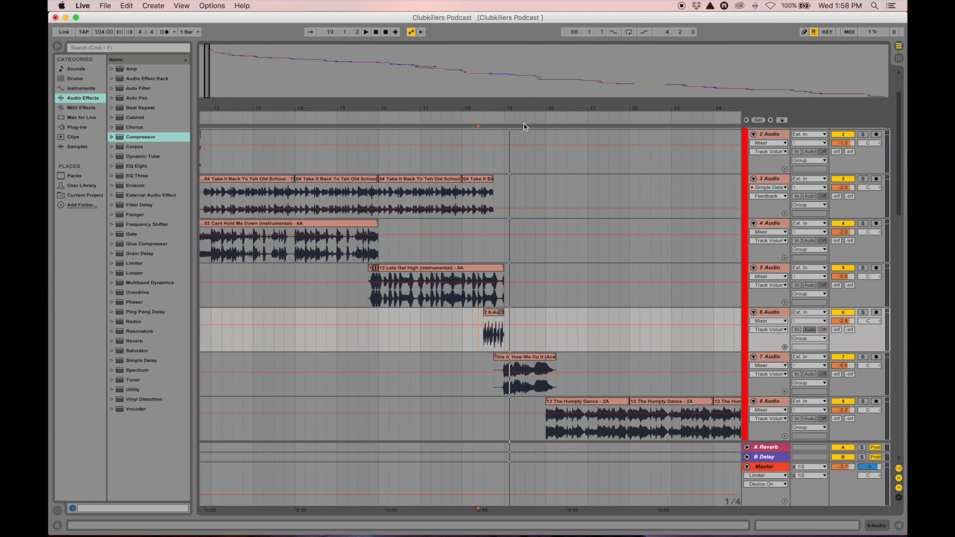
left_click(492, 391)
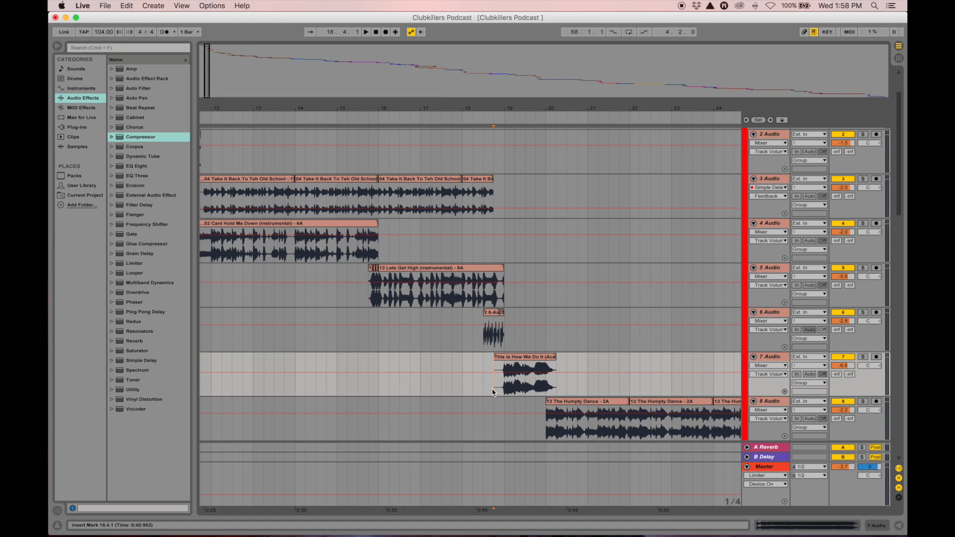
left_click(462, 390)
key("space")
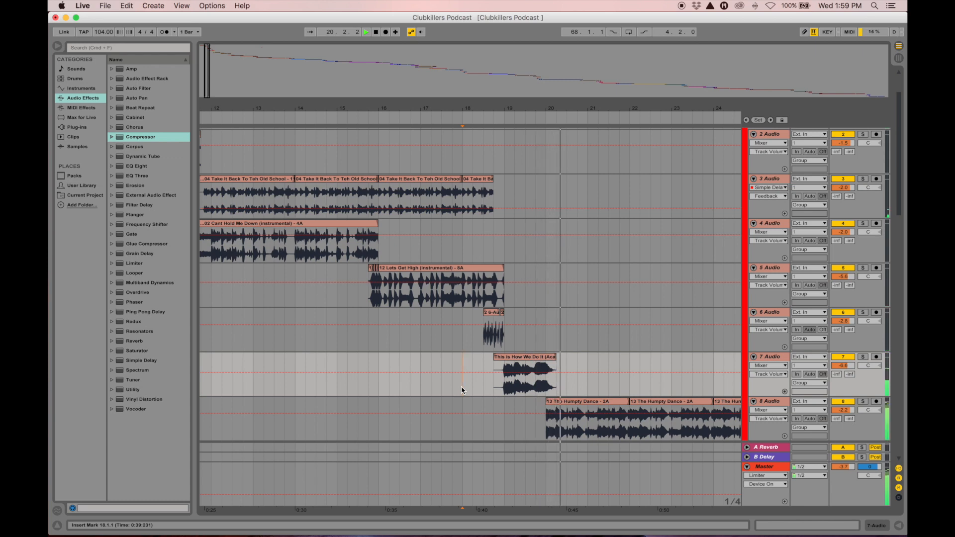
key("space")
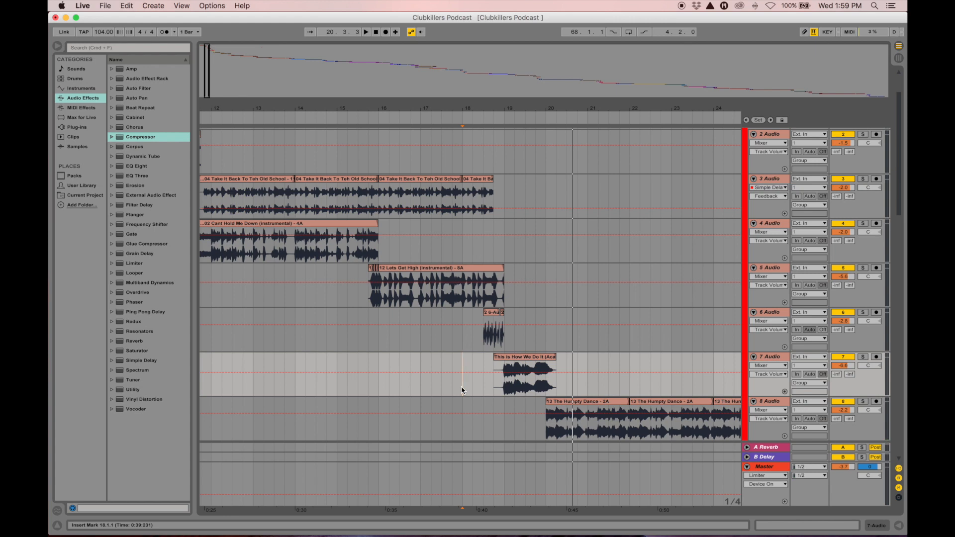
Move the Rump Shaker track up from position 12 to track 10
left_click_drag(524, 108, 445, 77)
scroll(529, 235, "down", 5)
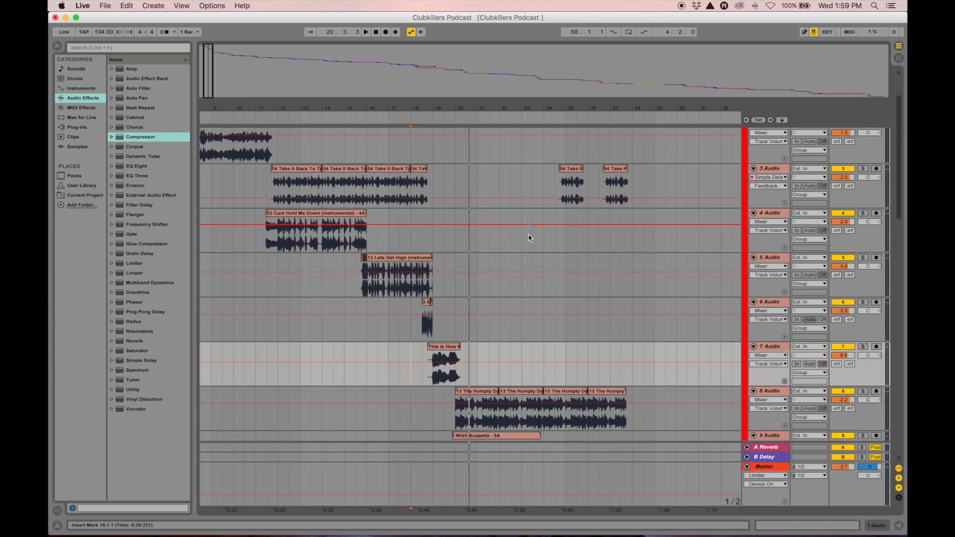
scroll(528, 236, "down", 5)
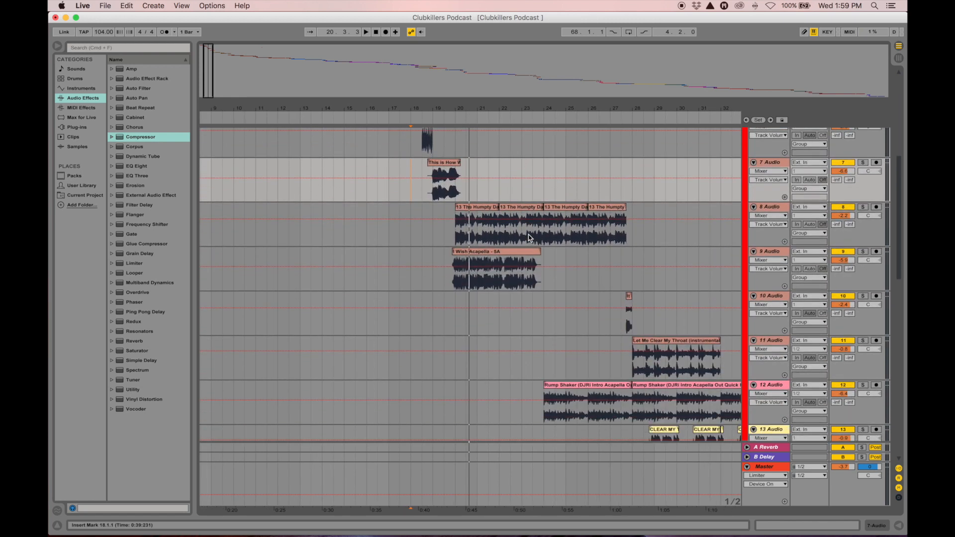
left_click_drag(522, 108, 516, 84)
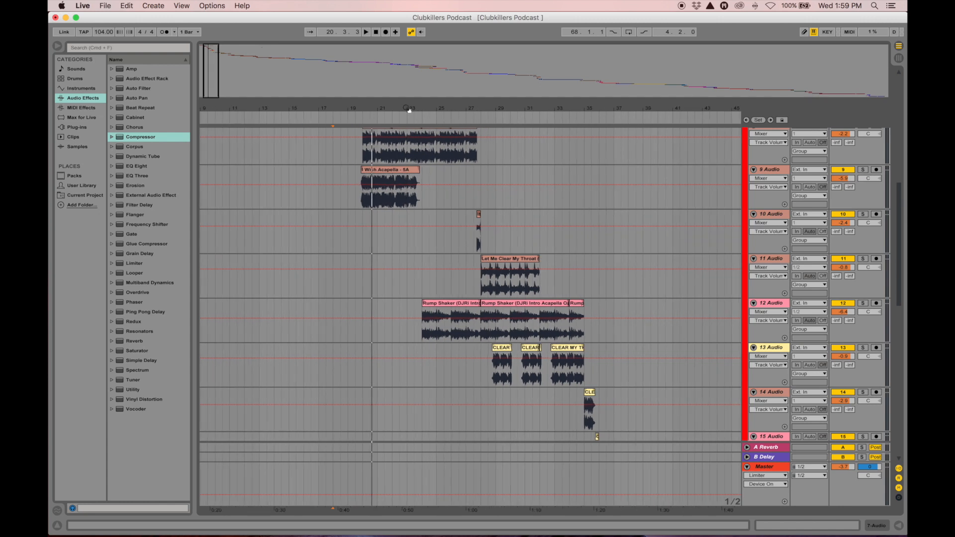
left_click(768, 305)
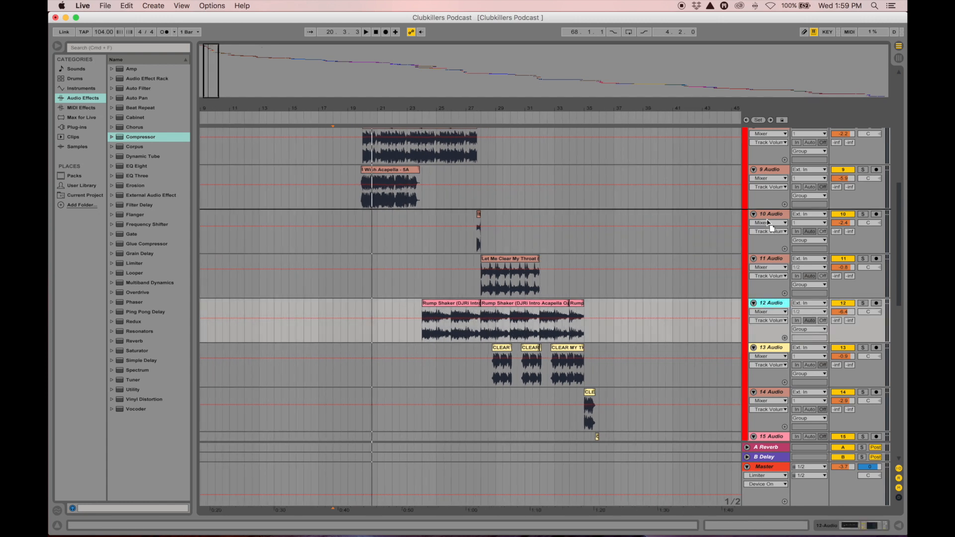
left_click_drag(766, 219, 768, 223)
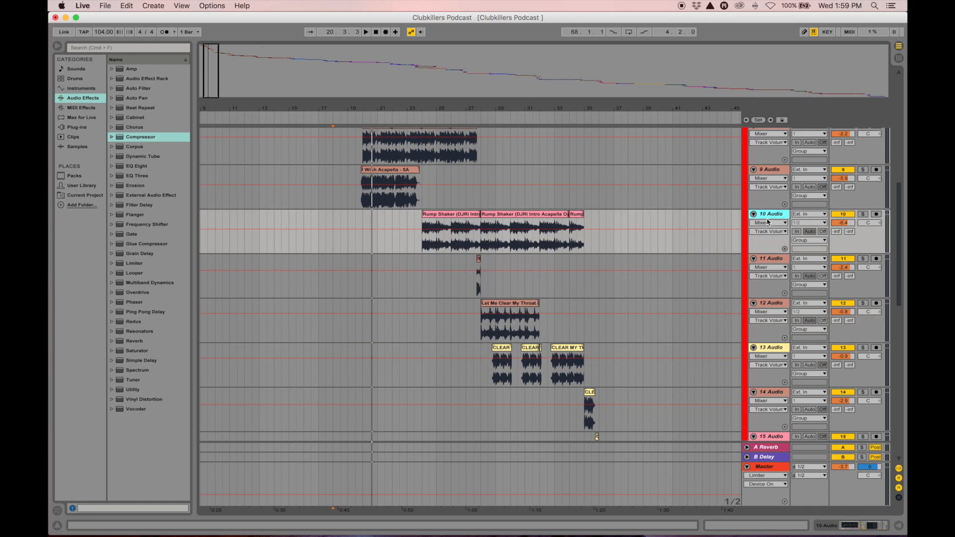
scroll(417, 238, "up", 3)
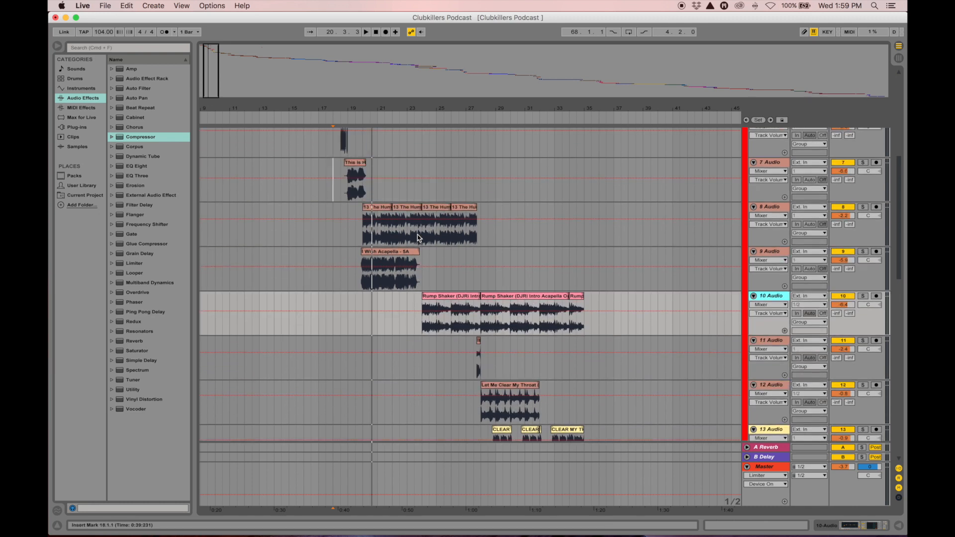
left_click(448, 297)
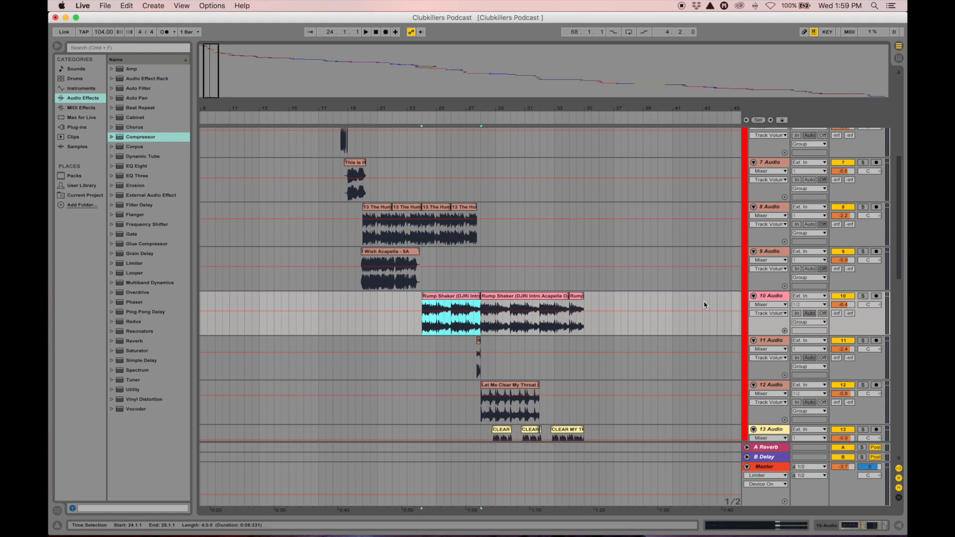
Colour track 10 dark blue, track 9 magenta and track 6 green
left_click(769, 300)
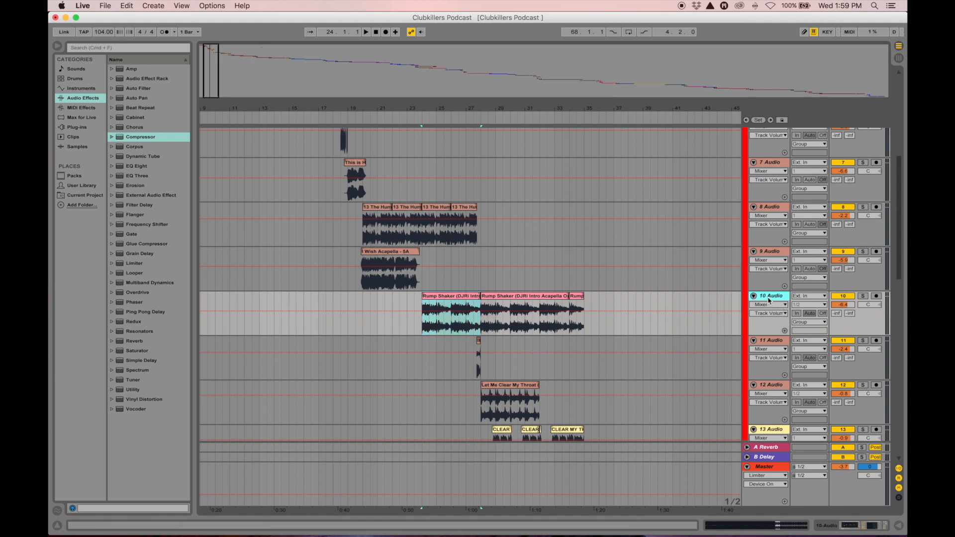
right_click(769, 300)
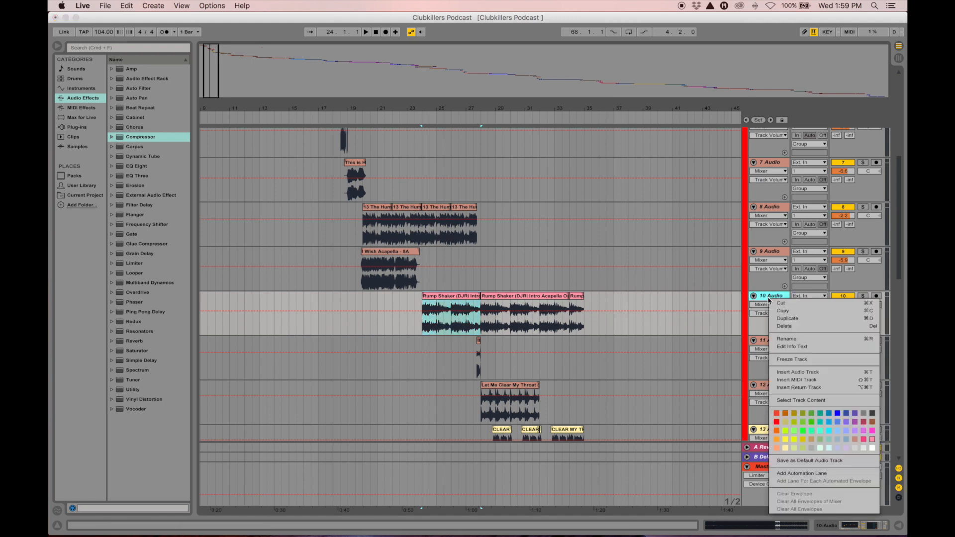
left_click(837, 415)
left_click(779, 254)
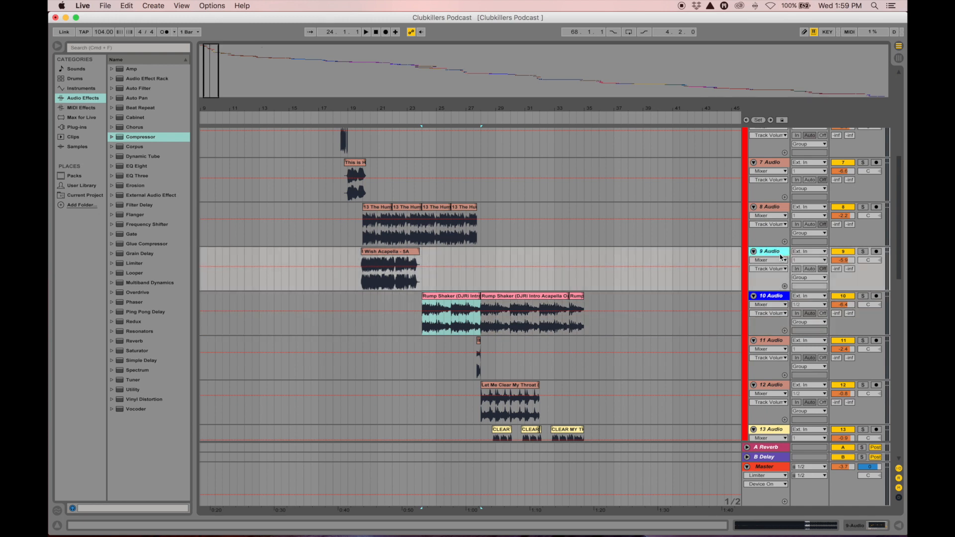
right_click(780, 255)
left_click(884, 388)
scroll(769, 212, "up", 3)
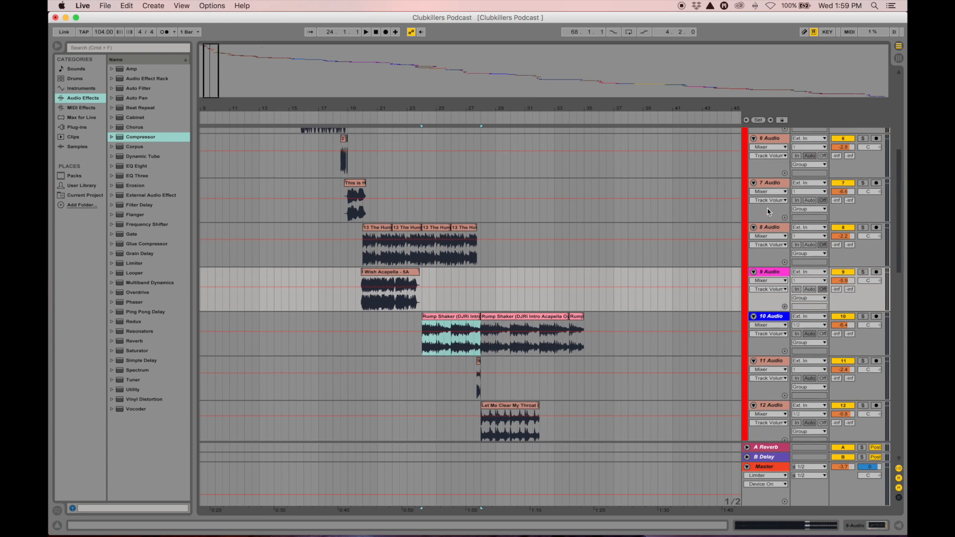
left_click(773, 170)
right_click(772, 169)
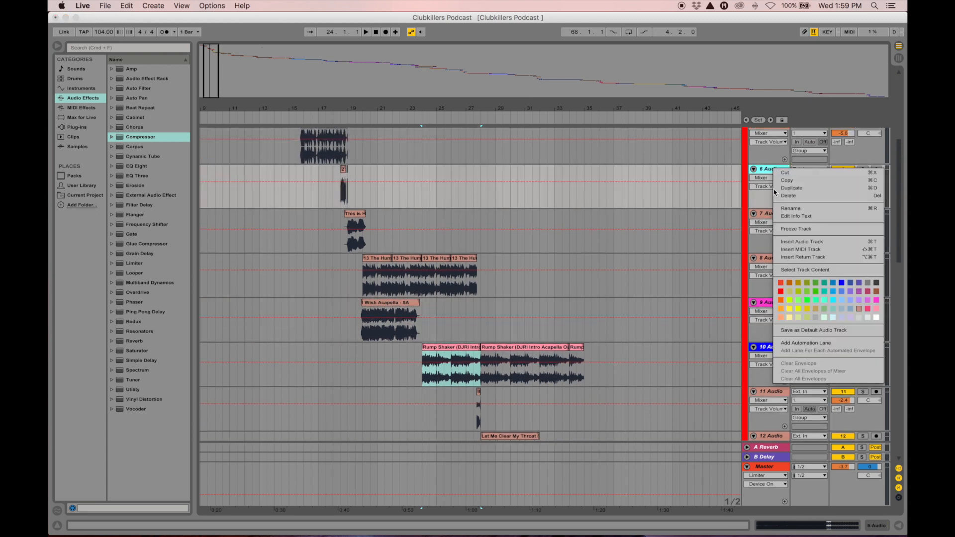
left_click(795, 300)
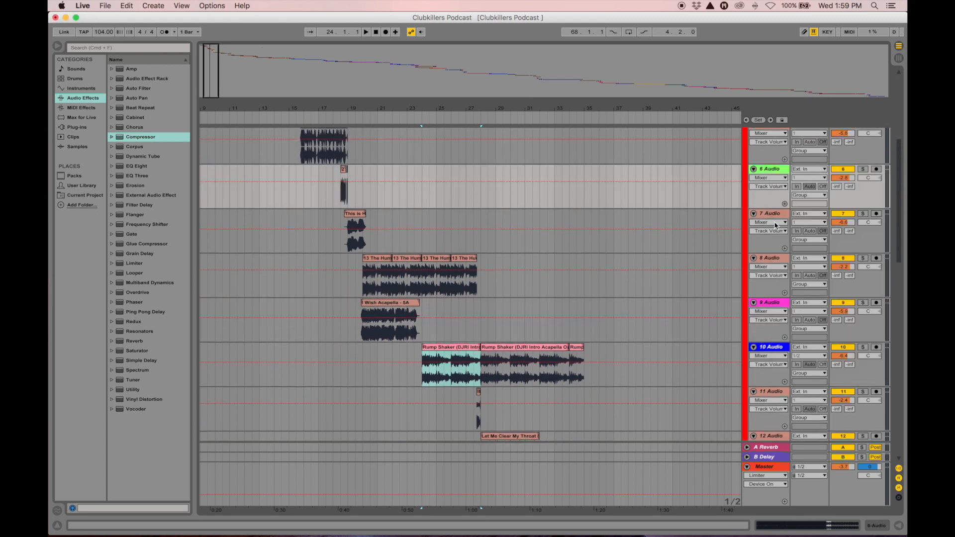
scroll(776, 225, "up", 5)
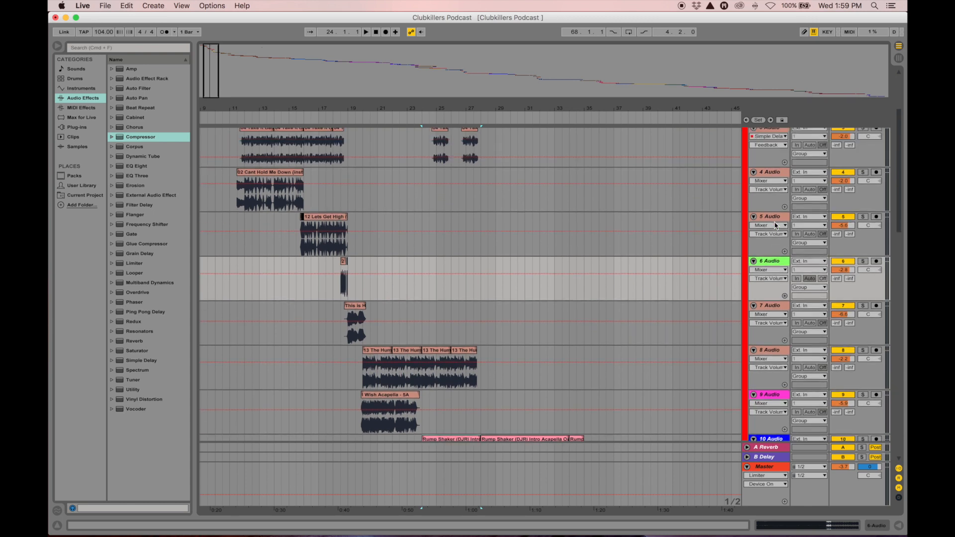
scroll(776, 225, "down", 18)
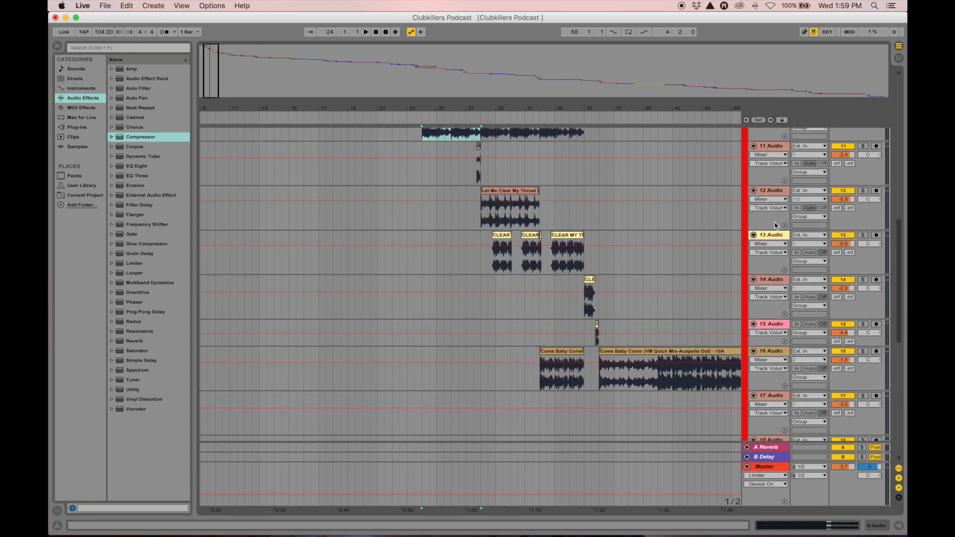
Zoom out to survey the full mix, then zoom in on bars 11–25 at the top tracks
left_click_drag(608, 109, 443, 90)
scroll(487, 220, "down", 5)
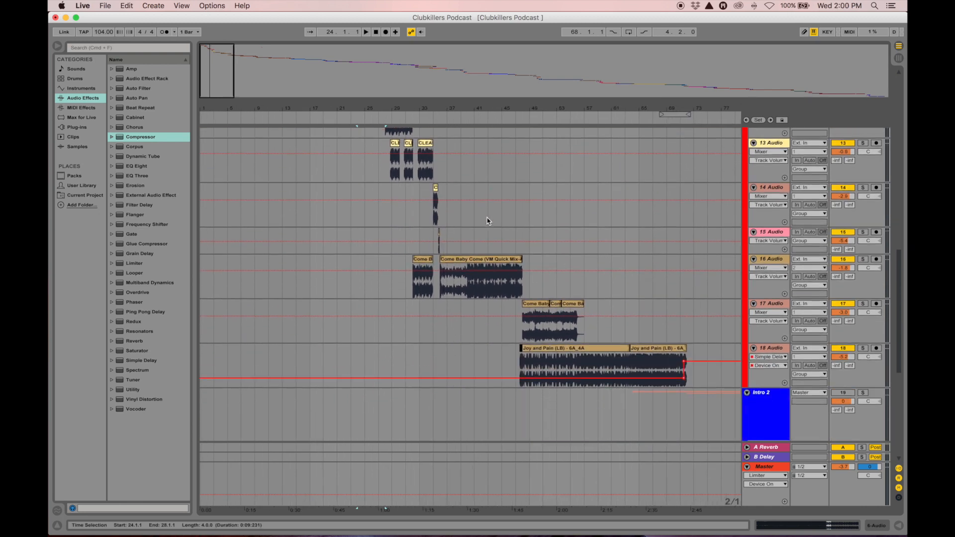
scroll(487, 221, "down", 1)
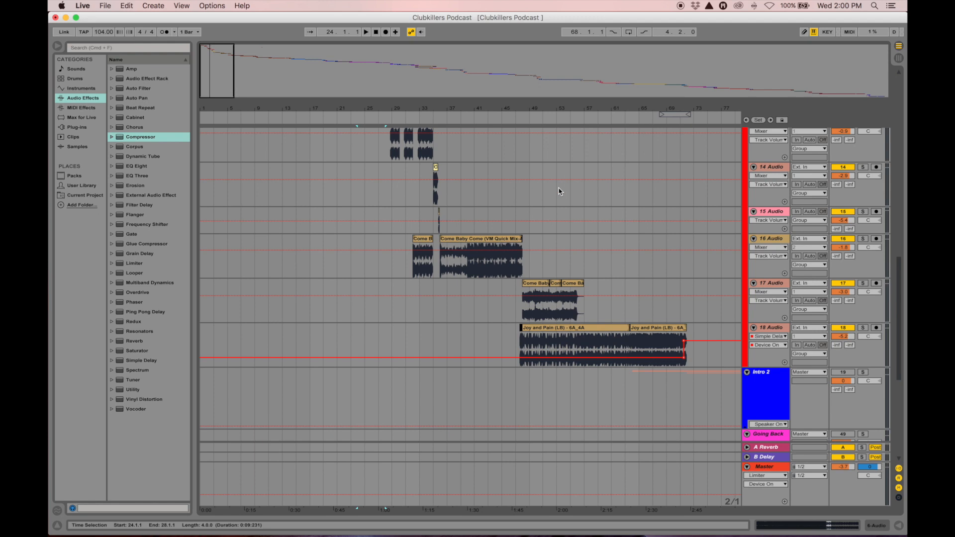
scroll(558, 192, "up", 15)
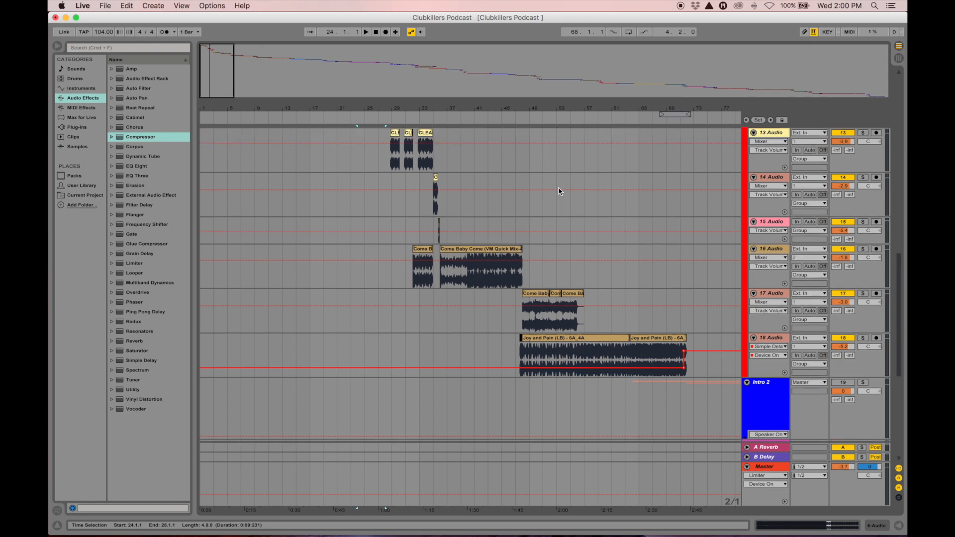
scroll(559, 192, "up", 7)
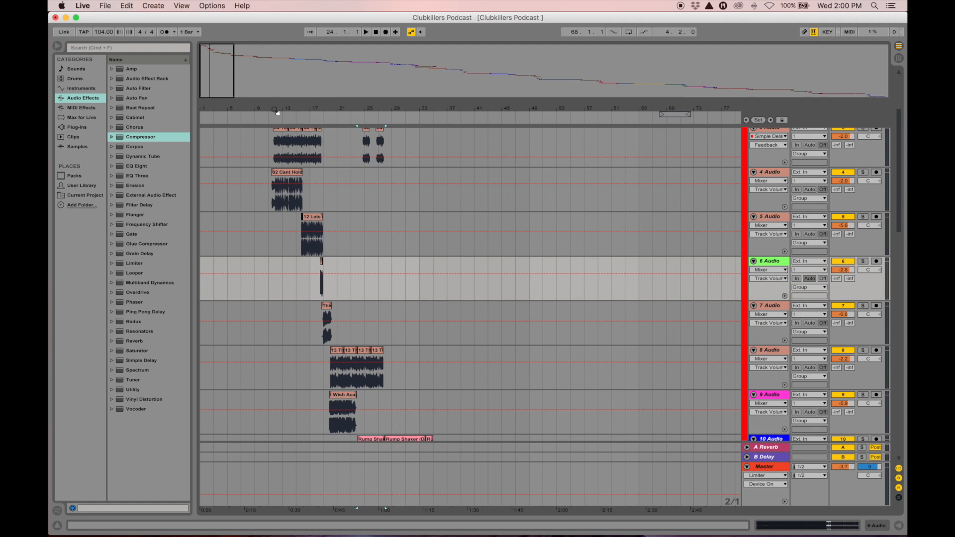
left_click_drag(277, 112, 487, 353)
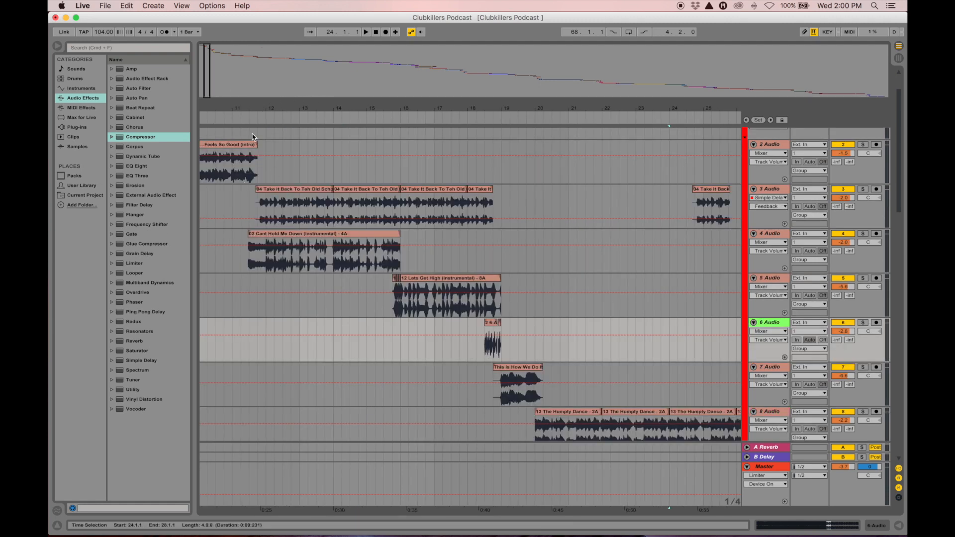
Load EQ Eight from Audio Effects onto the 3 Audio track, after Simple Delay
left_click_drag(246, 106, 402, 107)
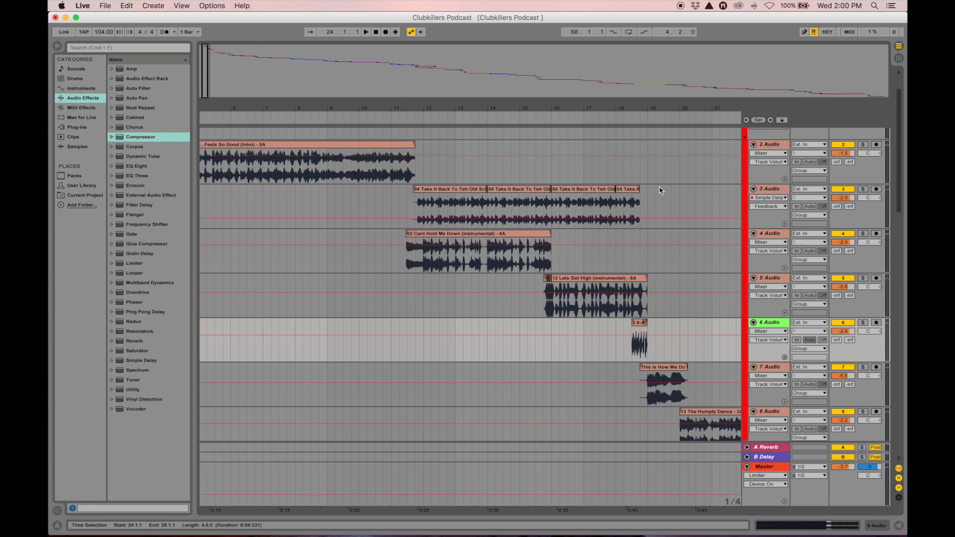
left_click(772, 194)
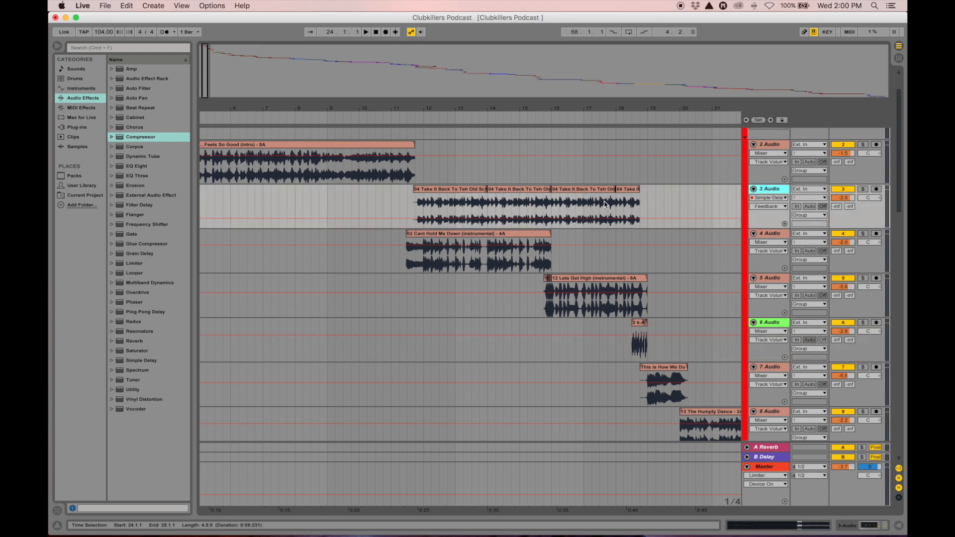
left_click(593, 191)
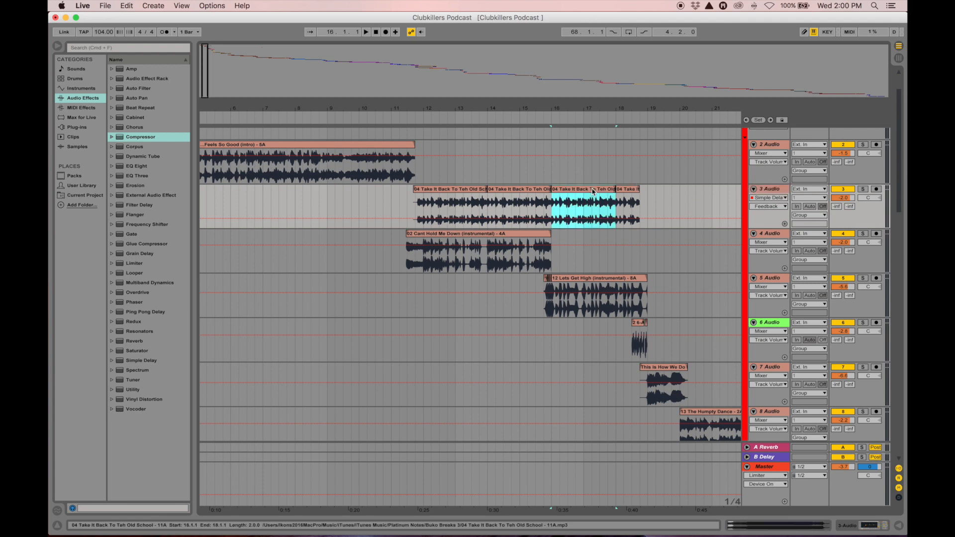
left_click(774, 192)
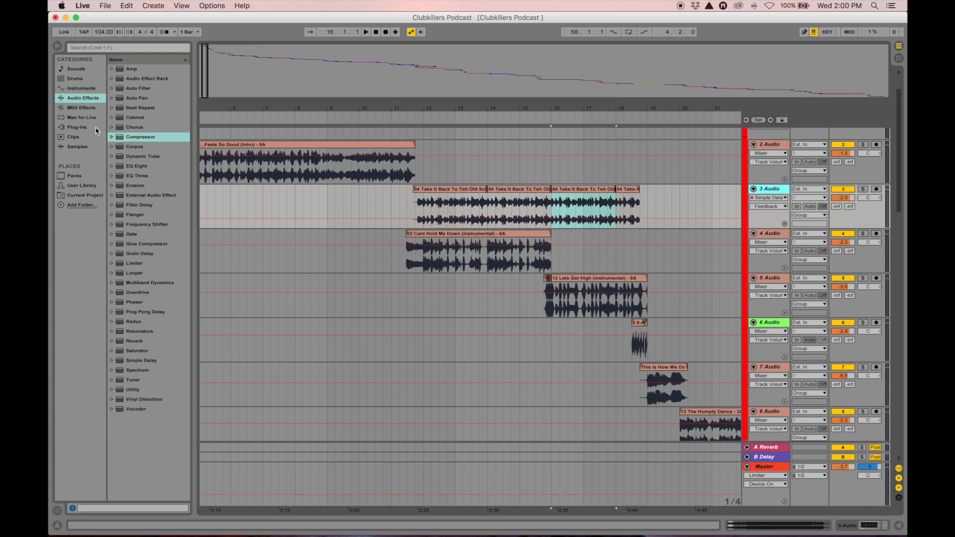
left_click(76, 70)
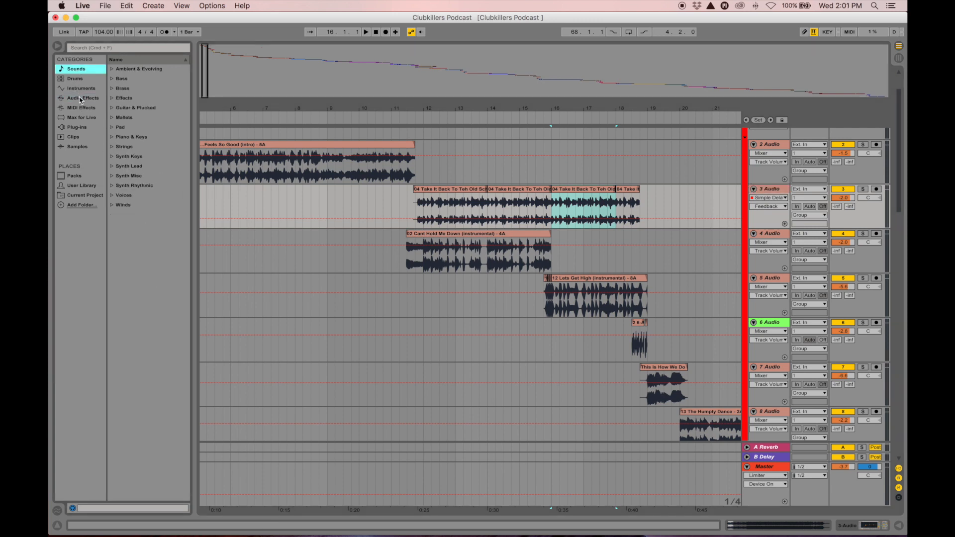
left_click(80, 99)
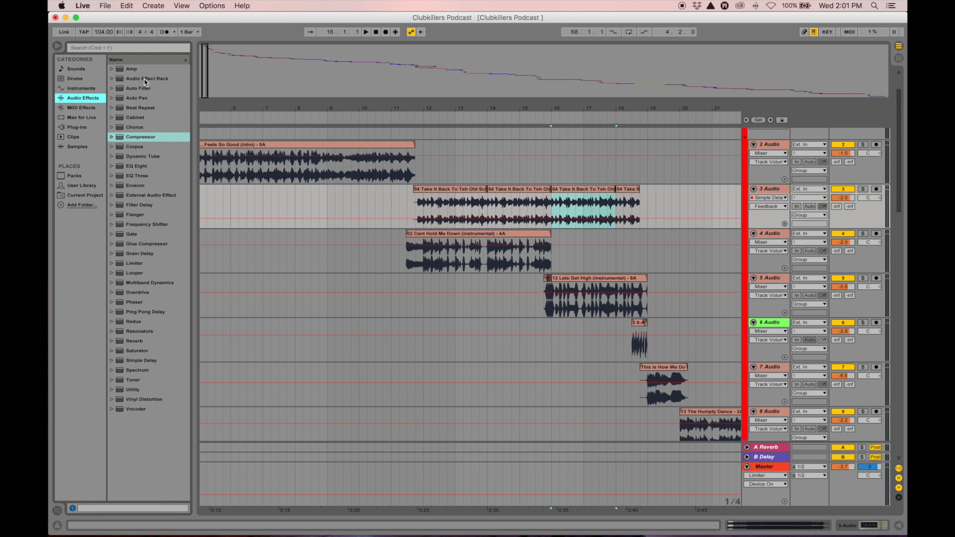
left_click(143, 167)
double_click(142, 167)
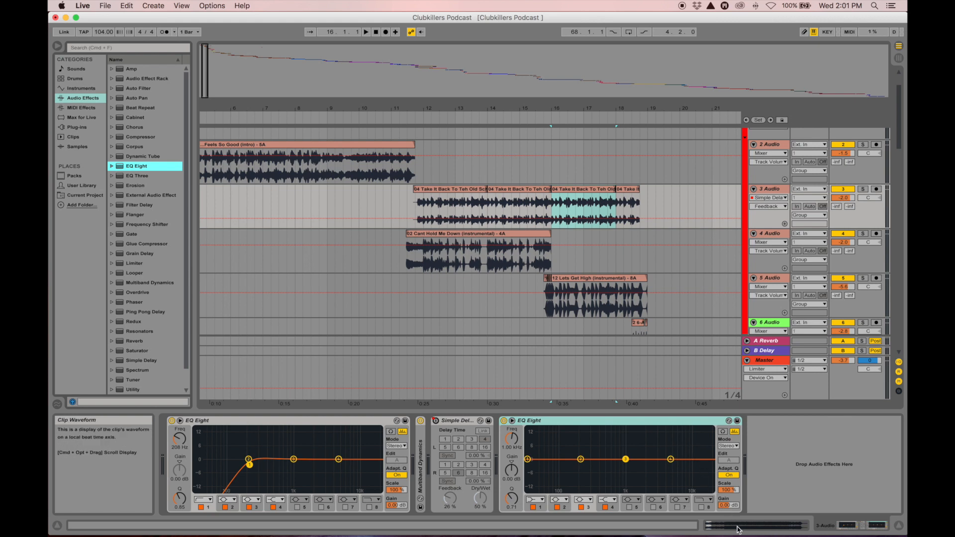
Delete the second EQ Eight from track 3's device chain
left_click(758, 522)
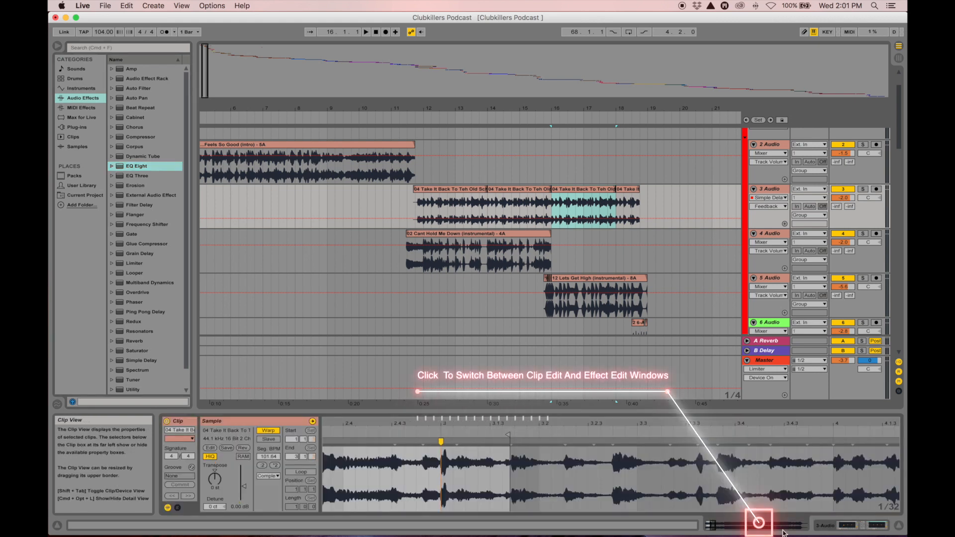
left_click(846, 525)
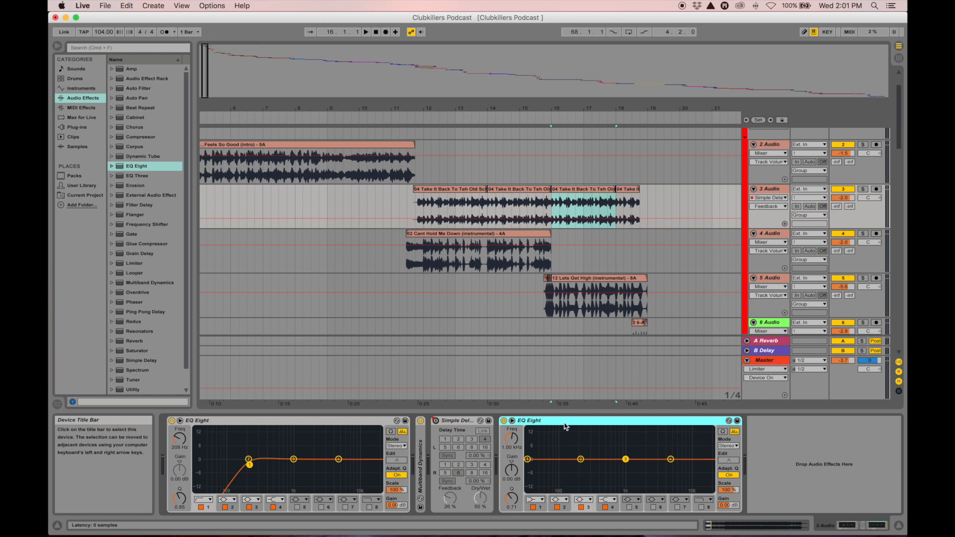
key("Delete")
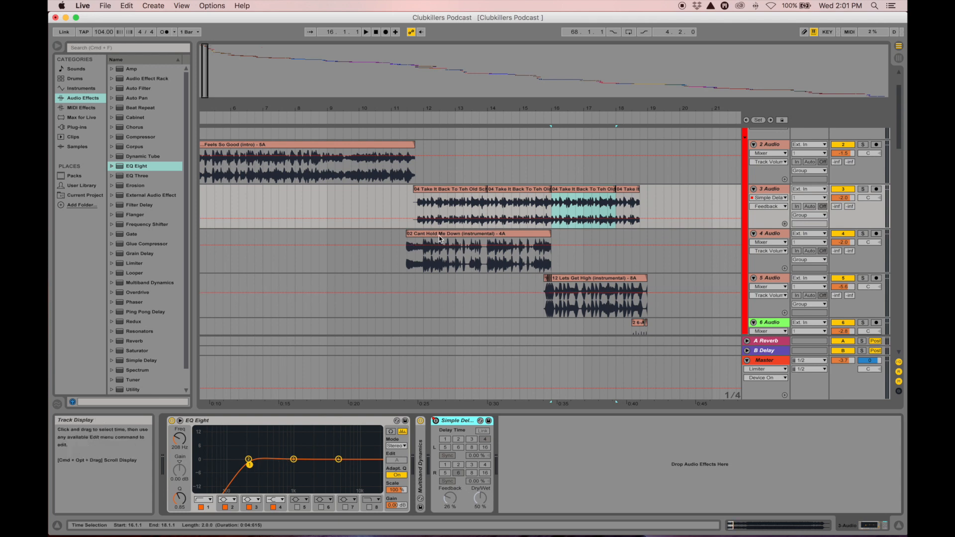
Play from bar 11 and drag EQ band 1 down toward 68 Hz
left_click(411, 214)
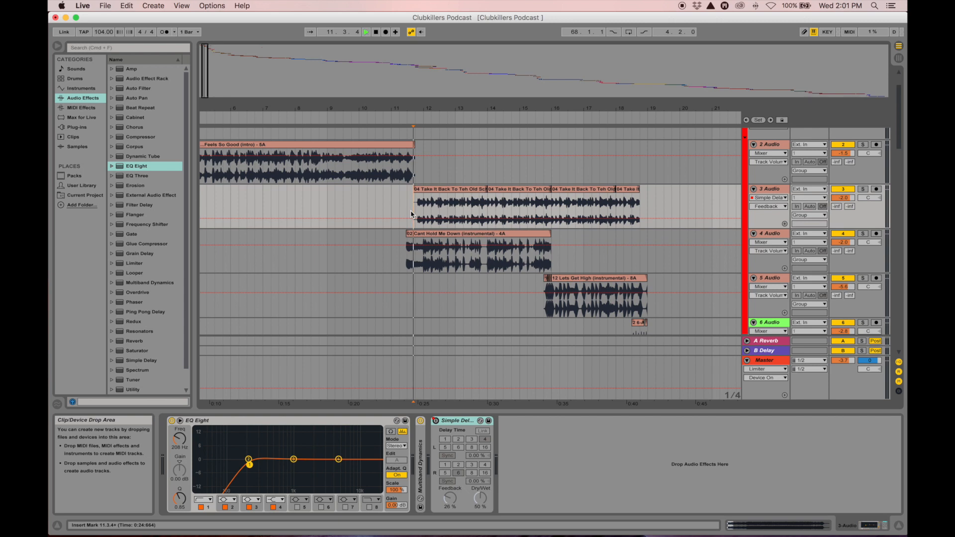
key("space")
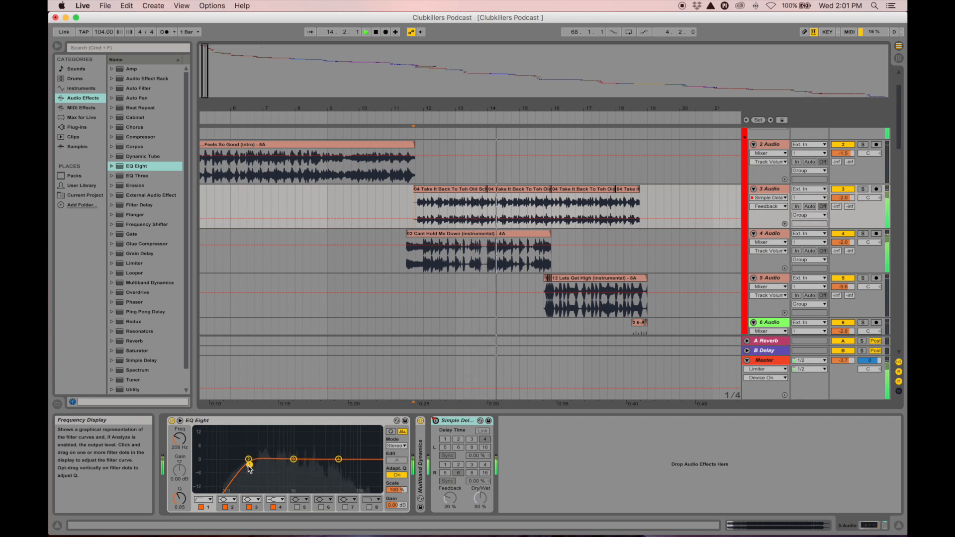
key("space")
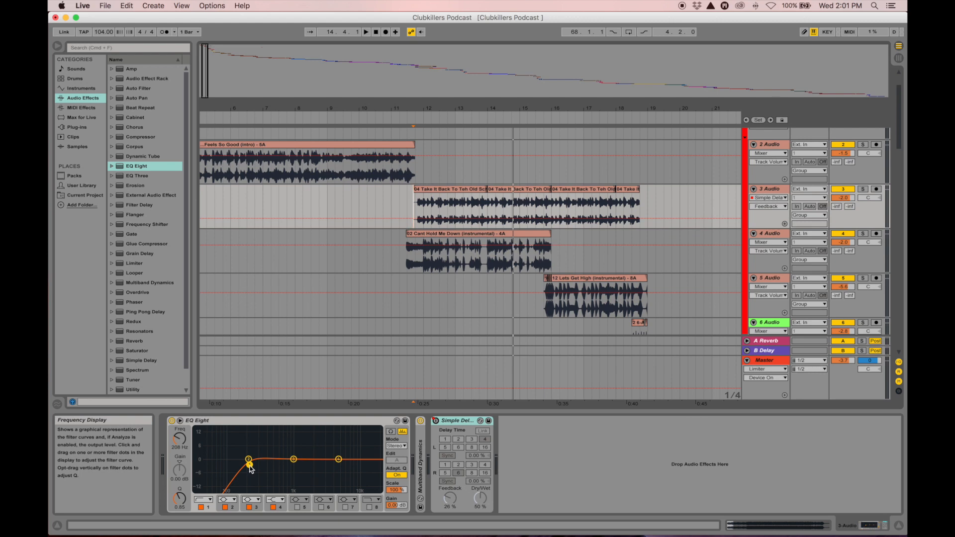
mouse_move(249, 465)
left_mouse_down()
mouse_move(207, 467)
mouse_move(237, 465)
left_mouse_up()
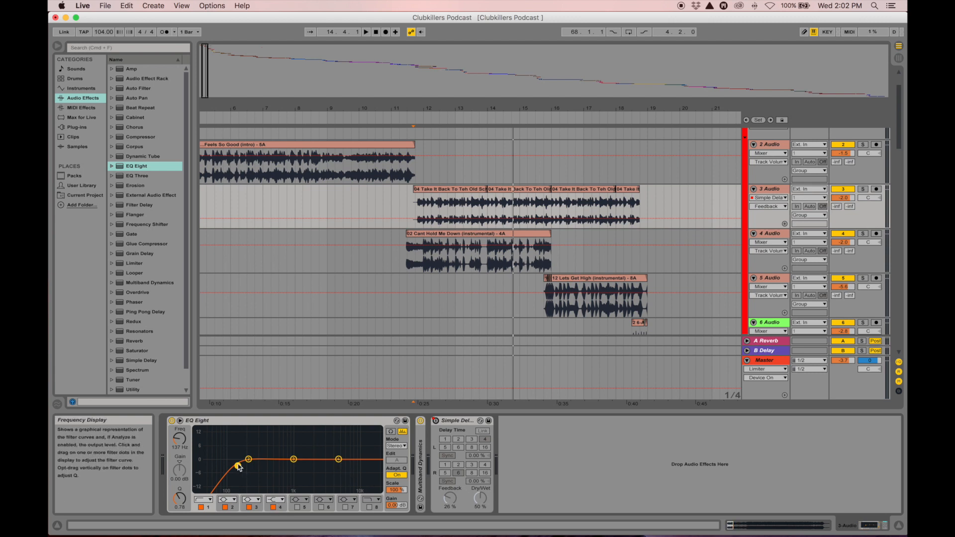
Try notch, high shelf and high-cut modes on band 3, then undo back to bell
left_click(258, 499)
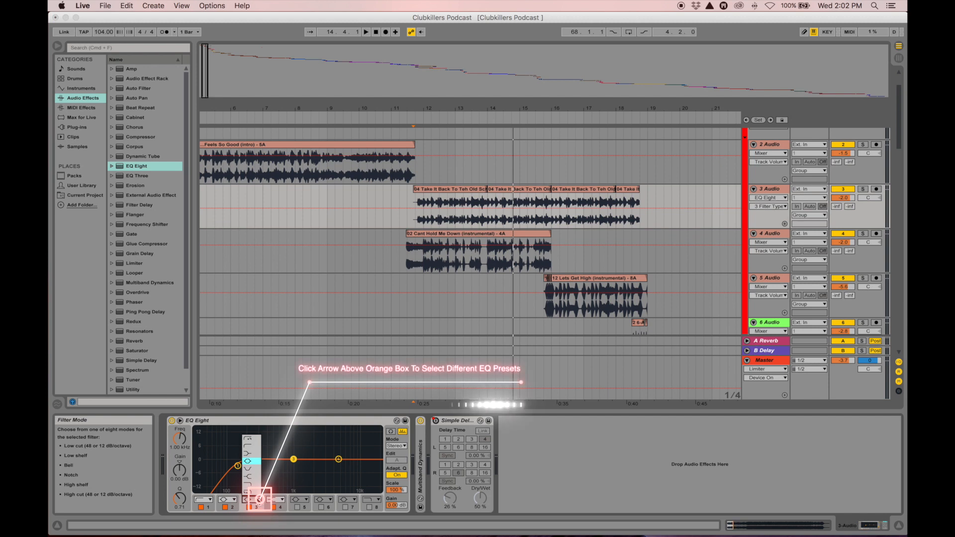
left_click(253, 469)
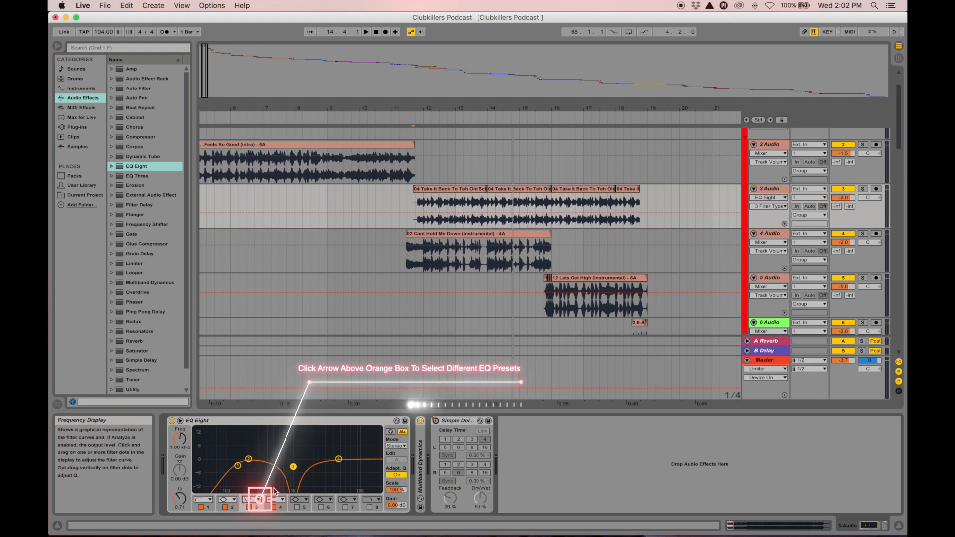
left_click(258, 500)
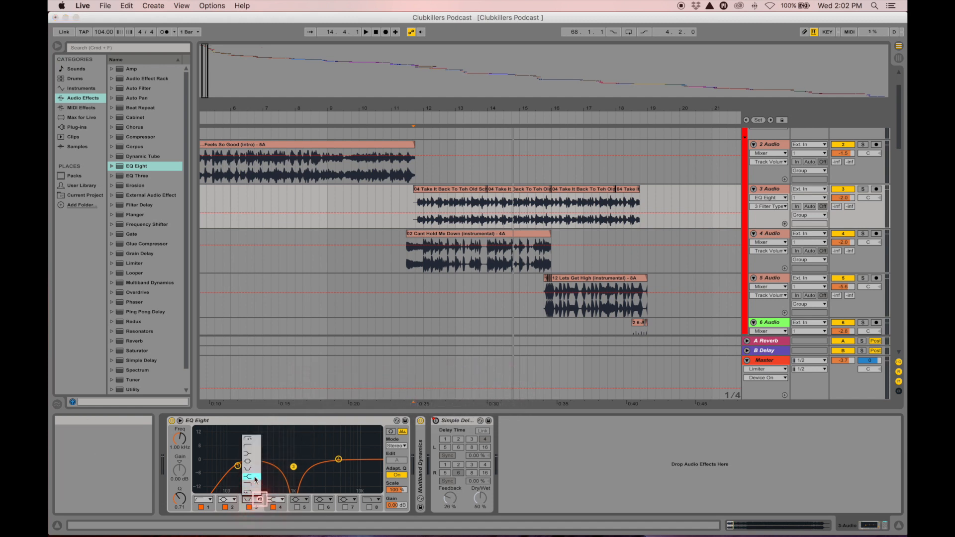
left_click(255, 477)
left_click(260, 499)
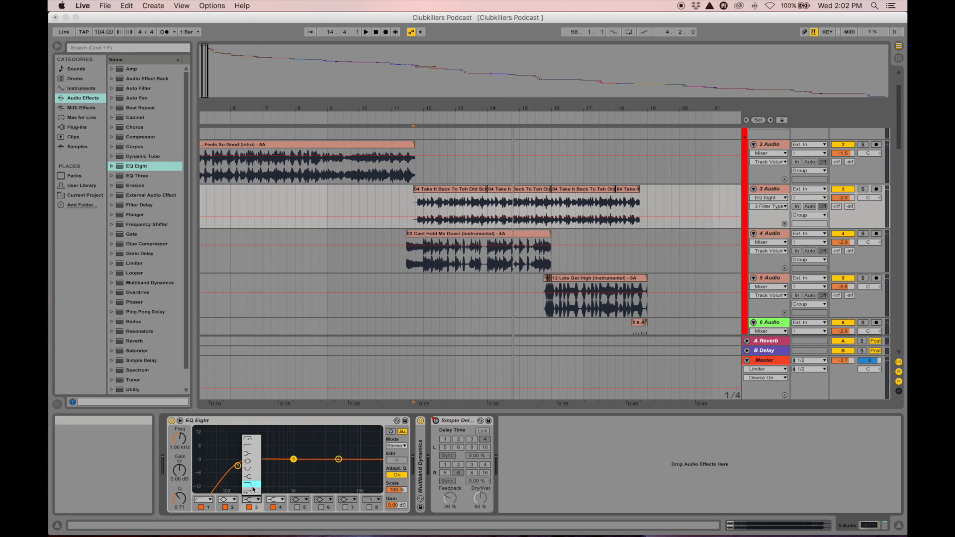
left_click(252, 485)
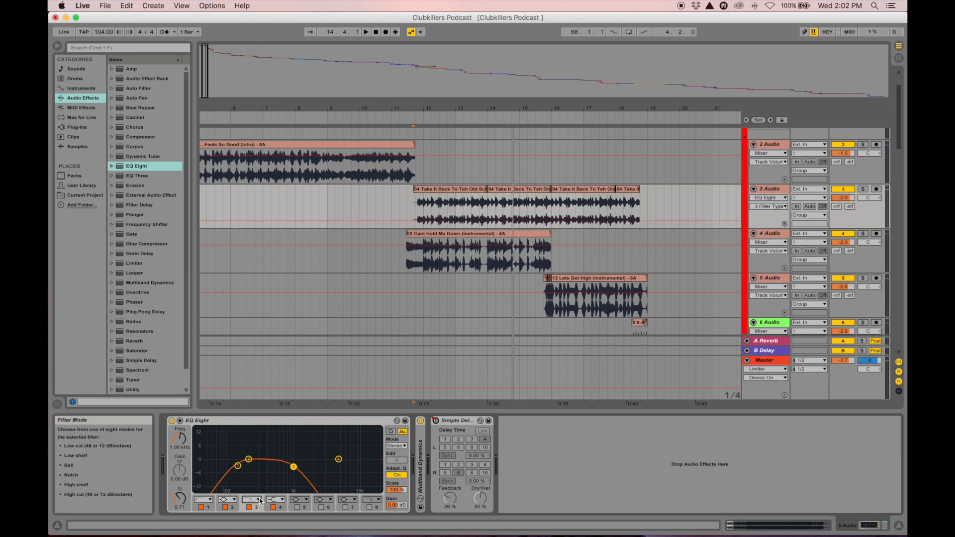
left_click(259, 499)
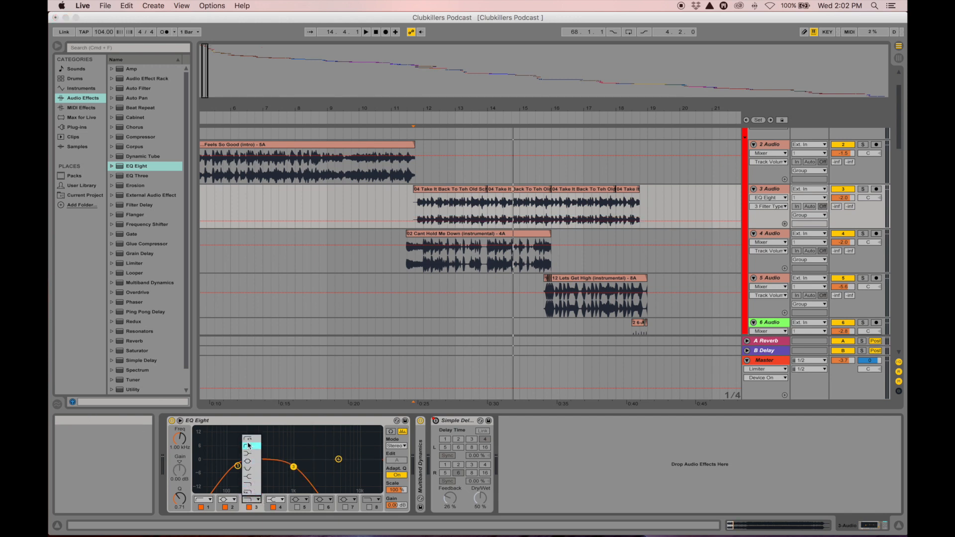
left_click(253, 492)
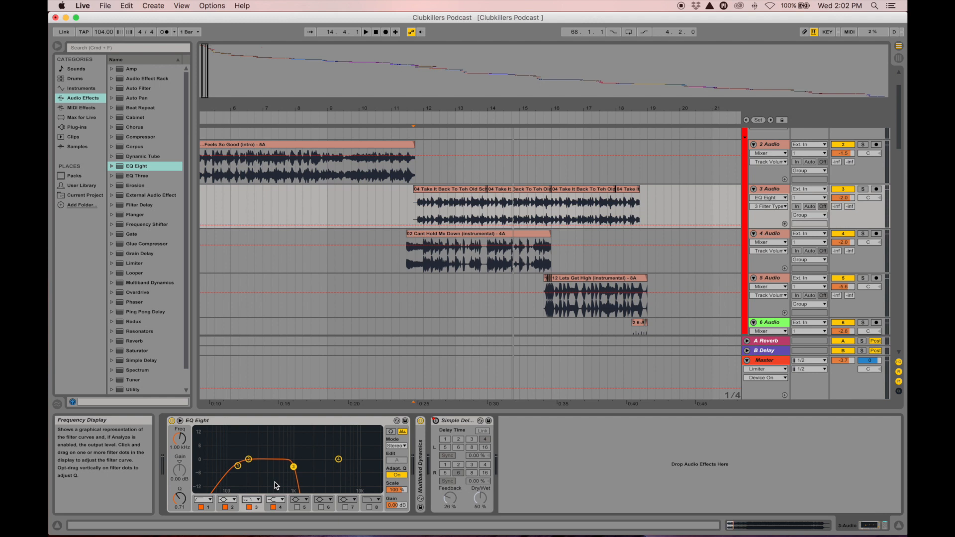
key("super+z")
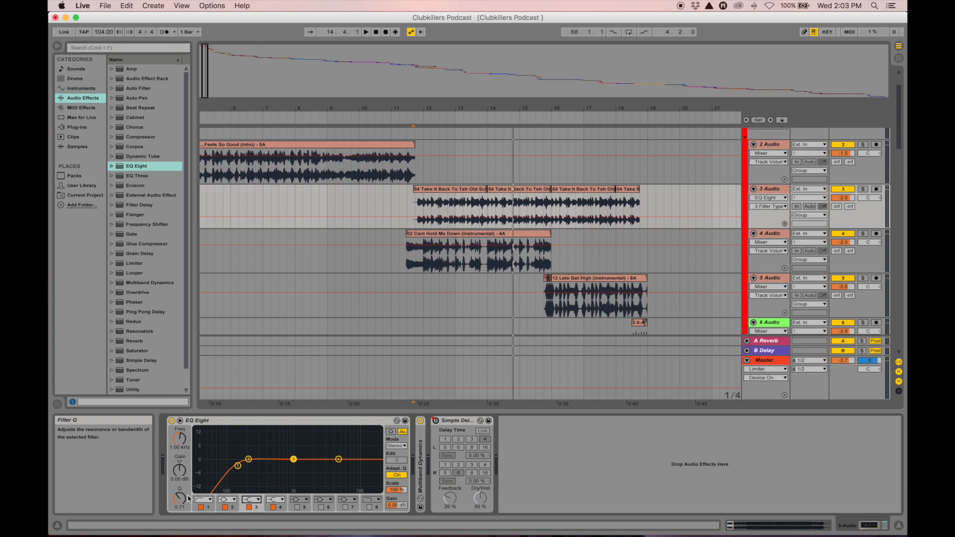
Make band 1 a low cut and set it around 237 Hz during playback
left_click(204, 499)
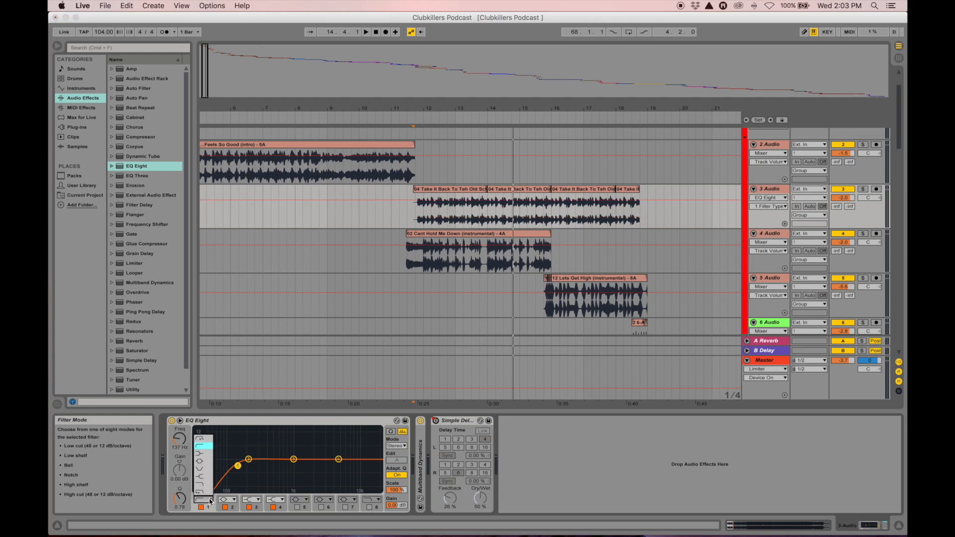
left_click(203, 446)
key("space")
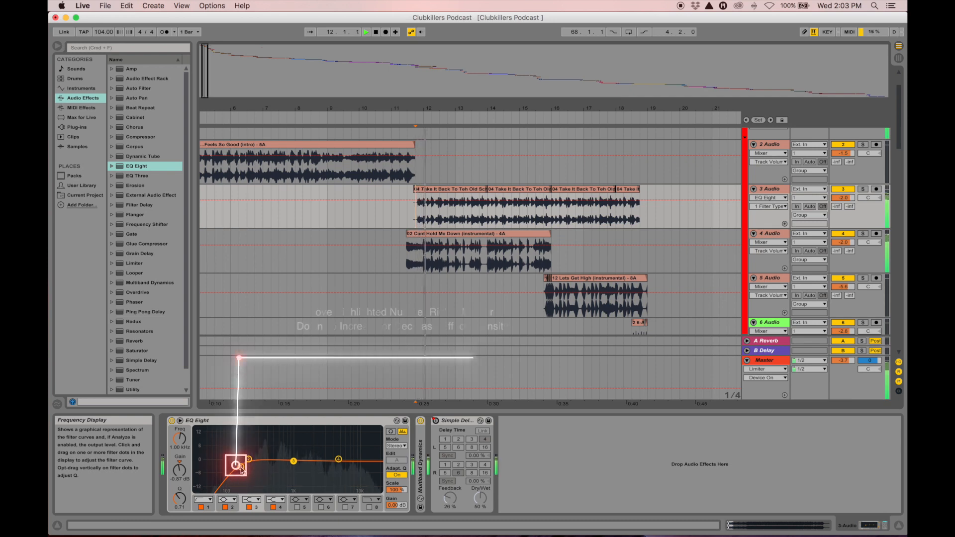
left_click_drag(241, 468, 281, 467)
left_click_drag(273, 469, 253, 466)
key("space")
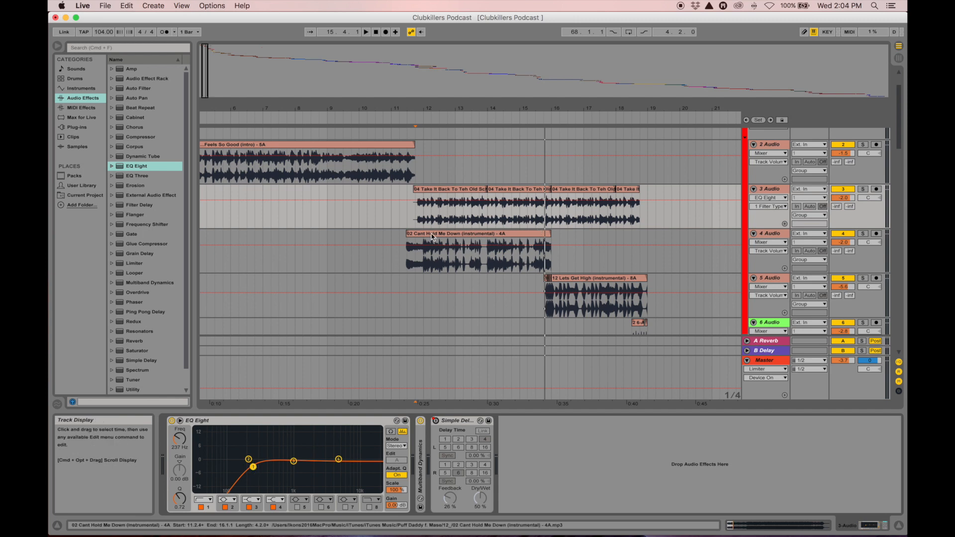
Lower the 3 Audio volume to about -8.3 dB while playing from bar 11.4
left_click(414, 222)
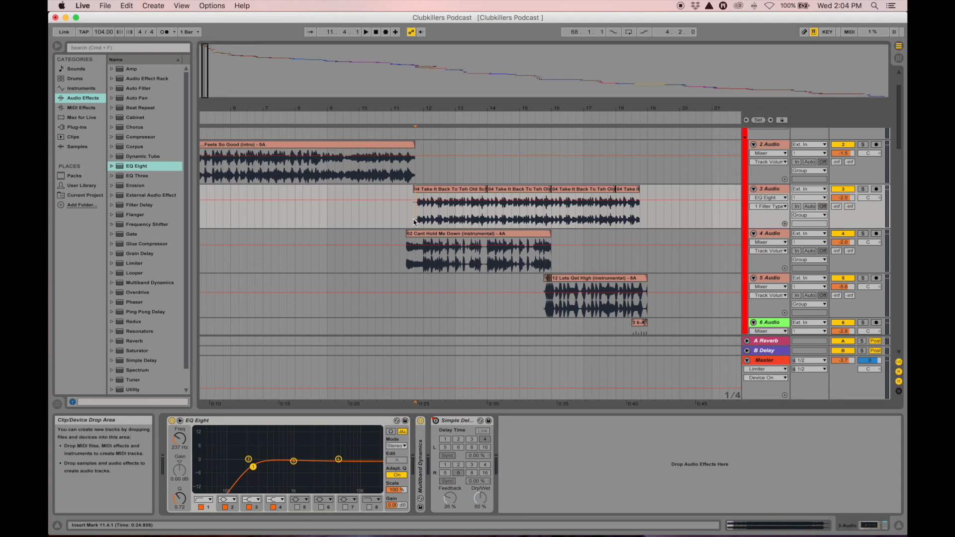
key("space")
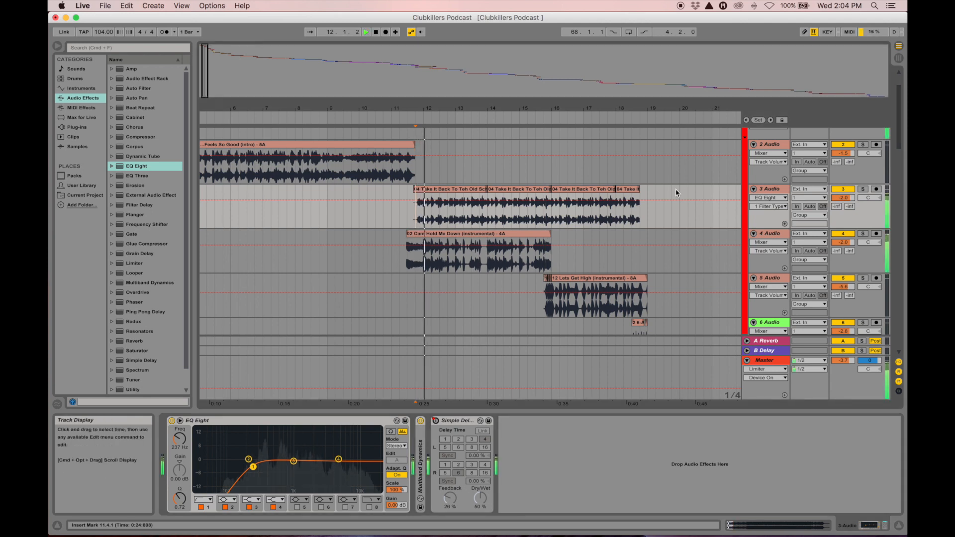
left_click(843, 197)
mouse_move(843, 197)
left_mouse_down()
mouse_move(843, 213)
mouse_move(845, 197)
left_mouse_up()
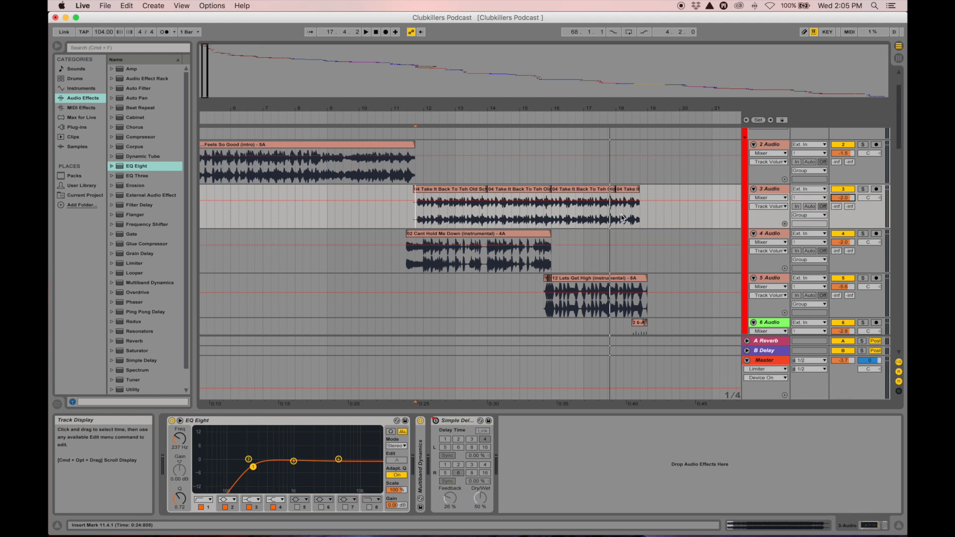
left_click(457, 423)
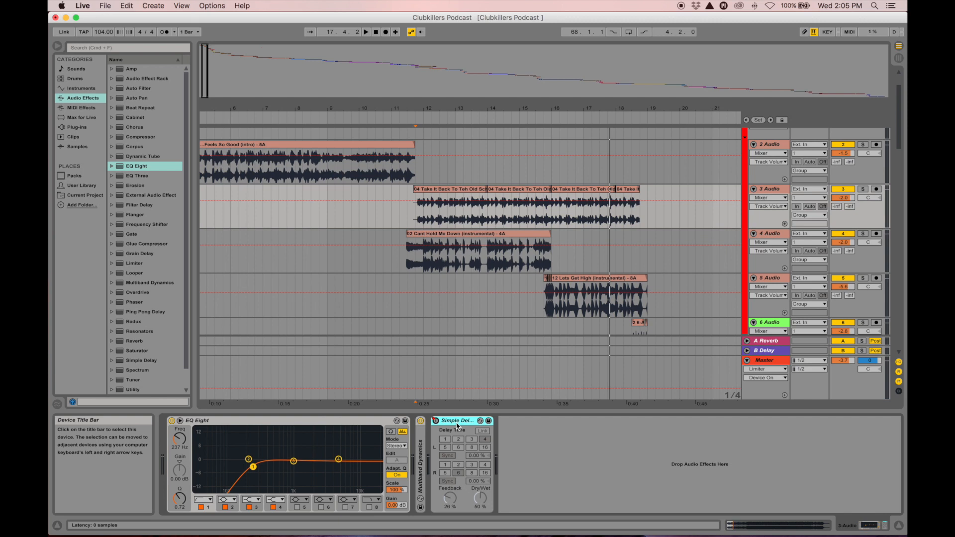
Swap track 3's Simple Delay for a fresh one placed after Multiband Dynamics
key("Delete")
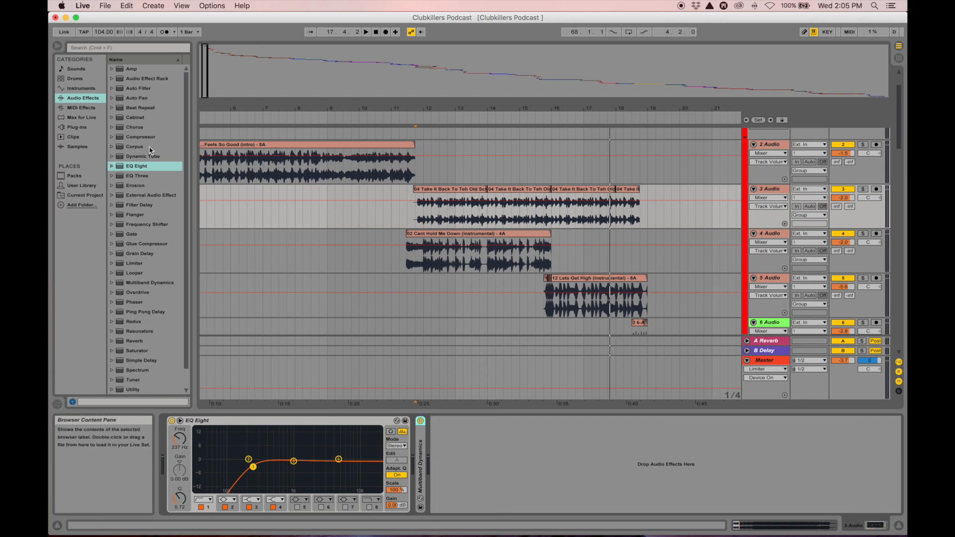
scroll(150, 150, "down", 2)
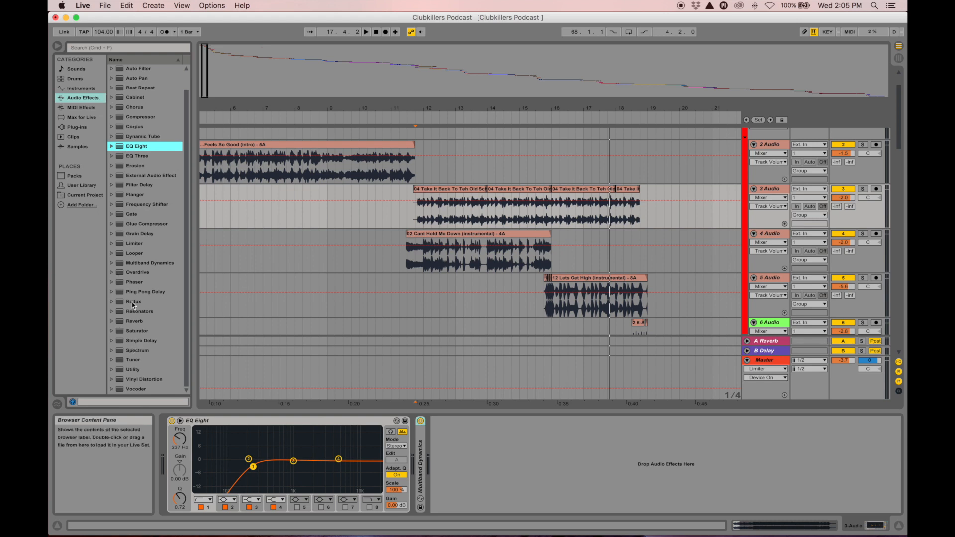
left_click(141, 340)
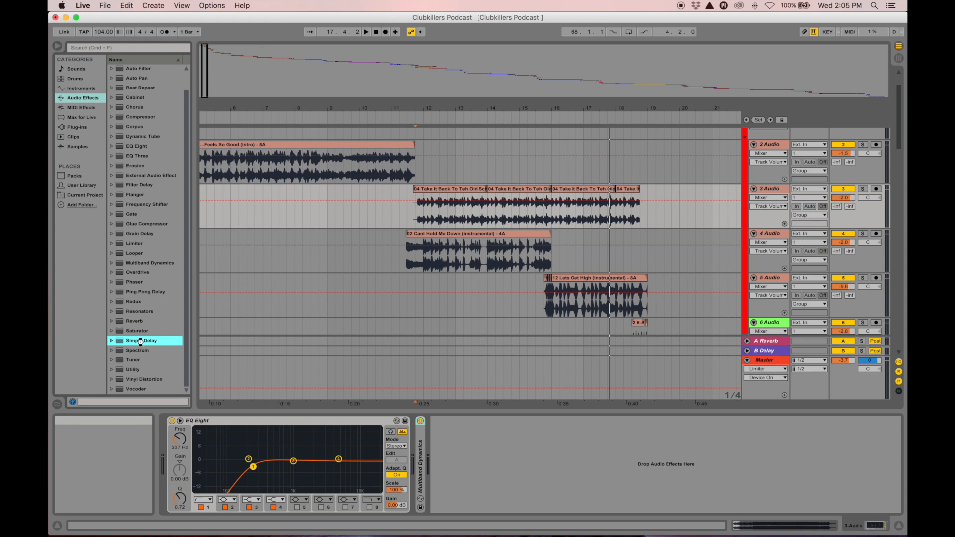
double_click(140, 342)
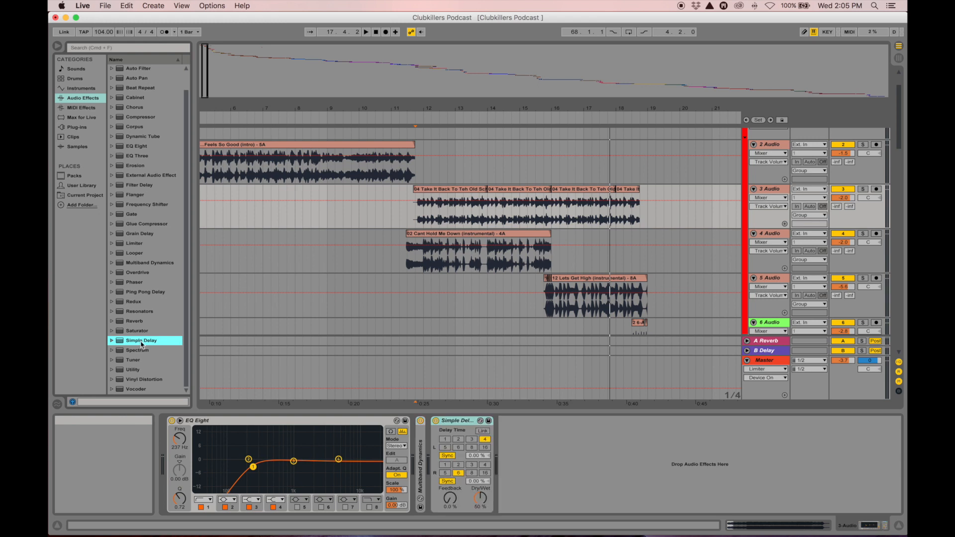
left_click(458, 422)
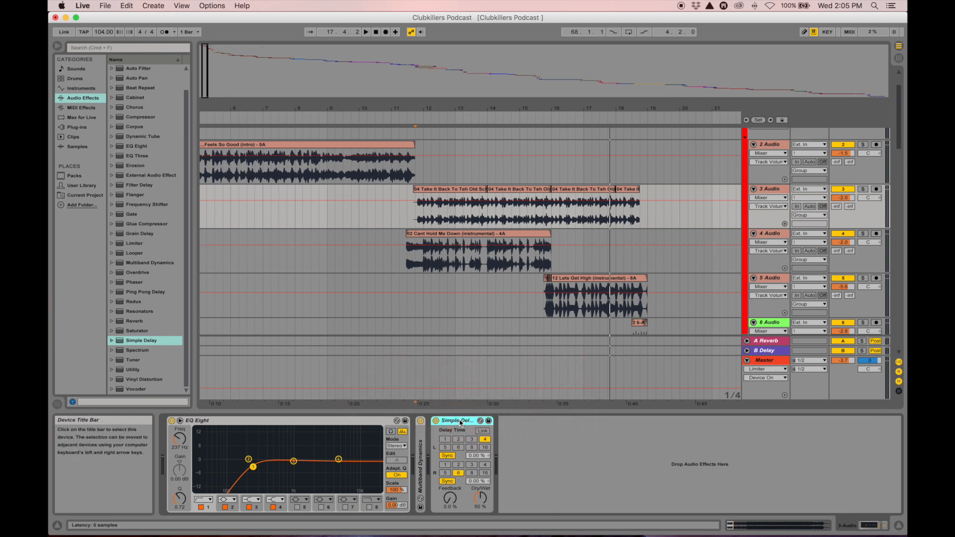
left_click(771, 189)
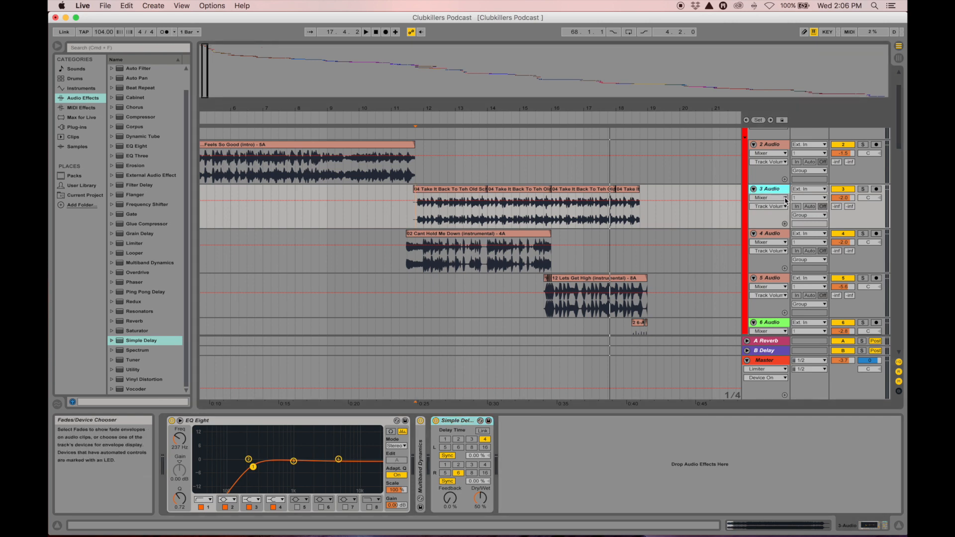
Automate Simple Delay's Device On on track 3: off early, on near bar 18.3
left_click(785, 198)
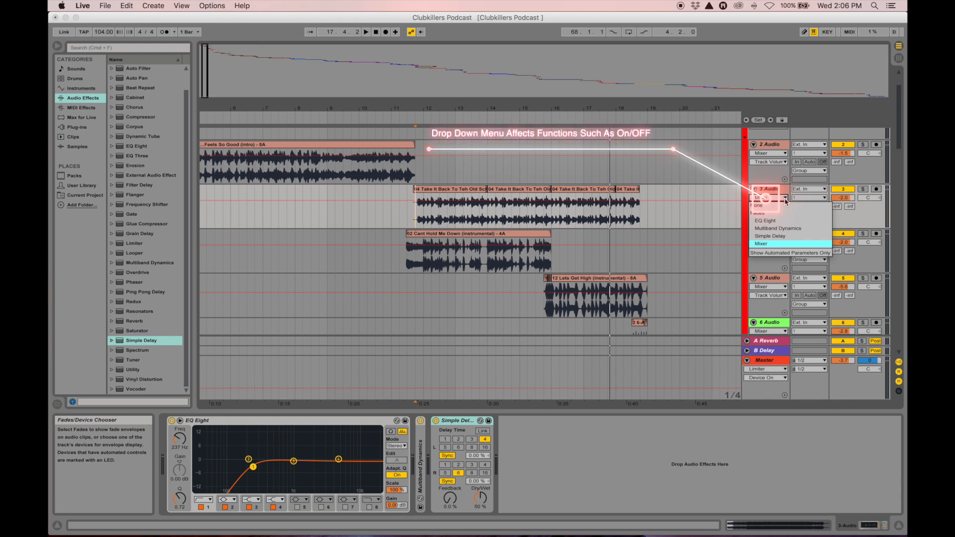
left_click(777, 236)
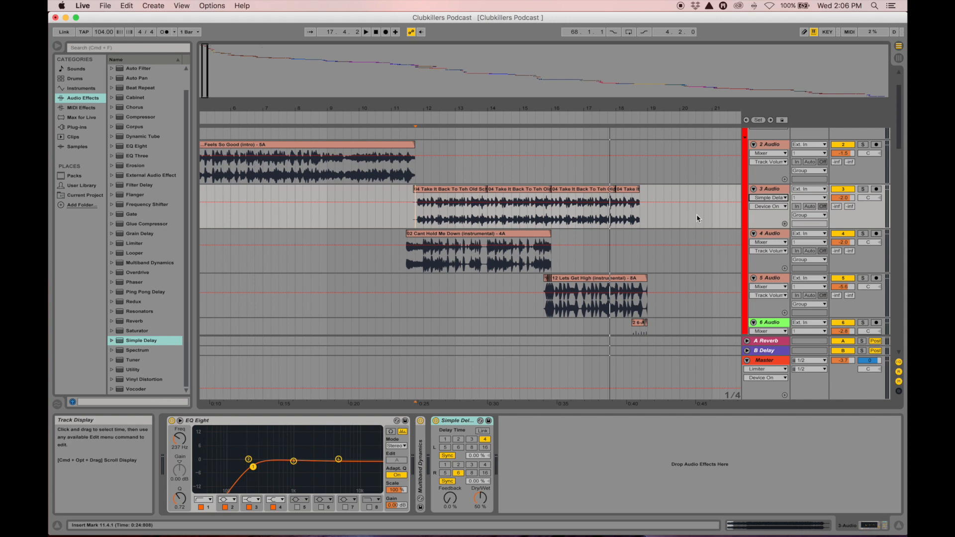
left_click(667, 202)
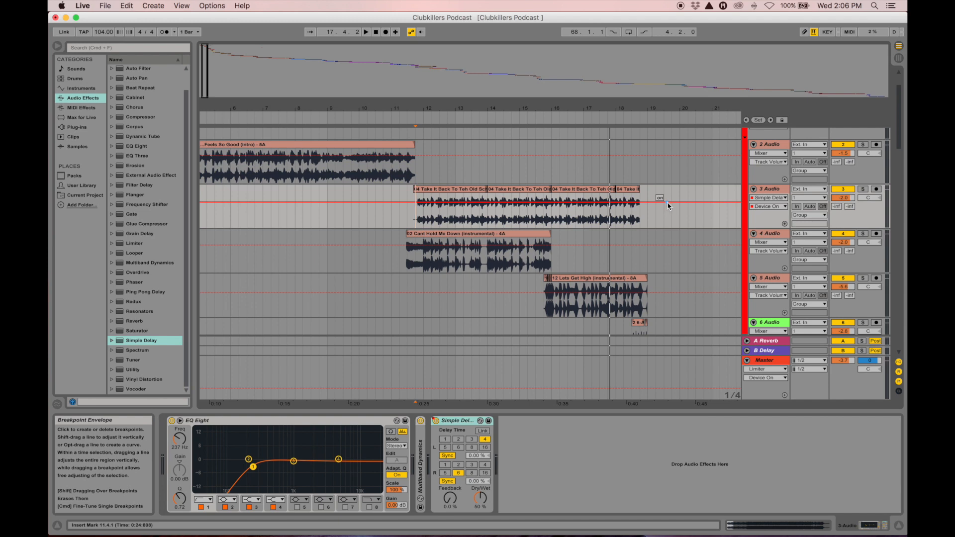
left_click(583, 217)
key("space")
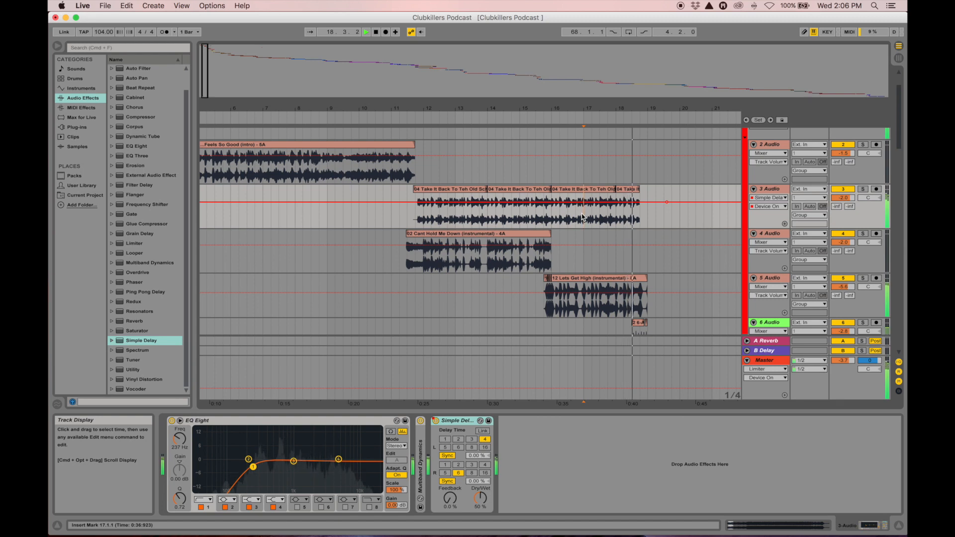
key("space")
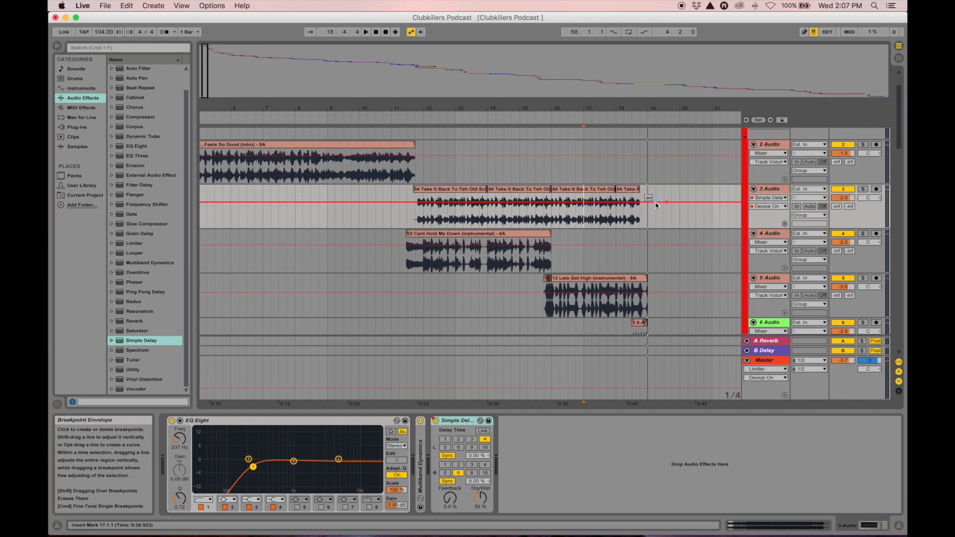
left_click_drag(655, 204, 656, 219)
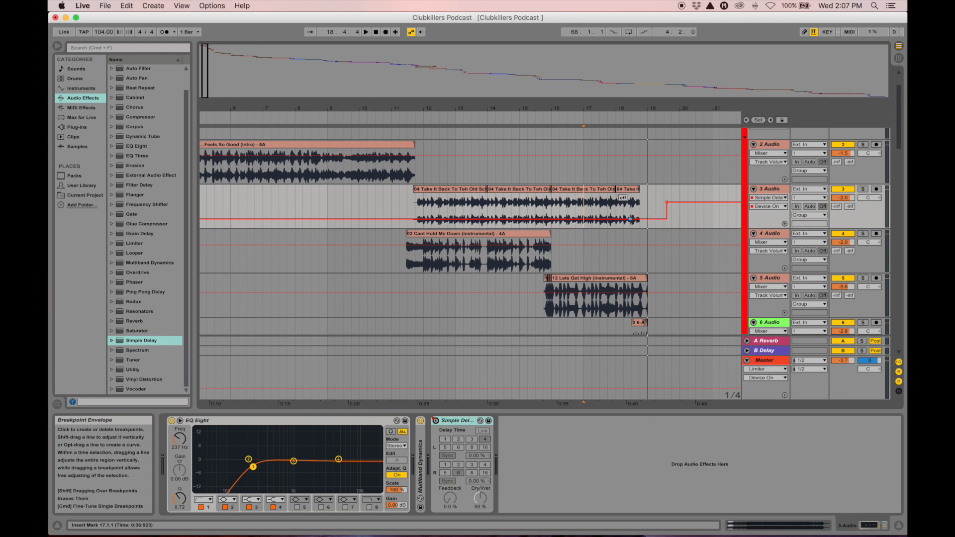
left_click(631, 219)
left_click_drag(652, 108, 650, 166)
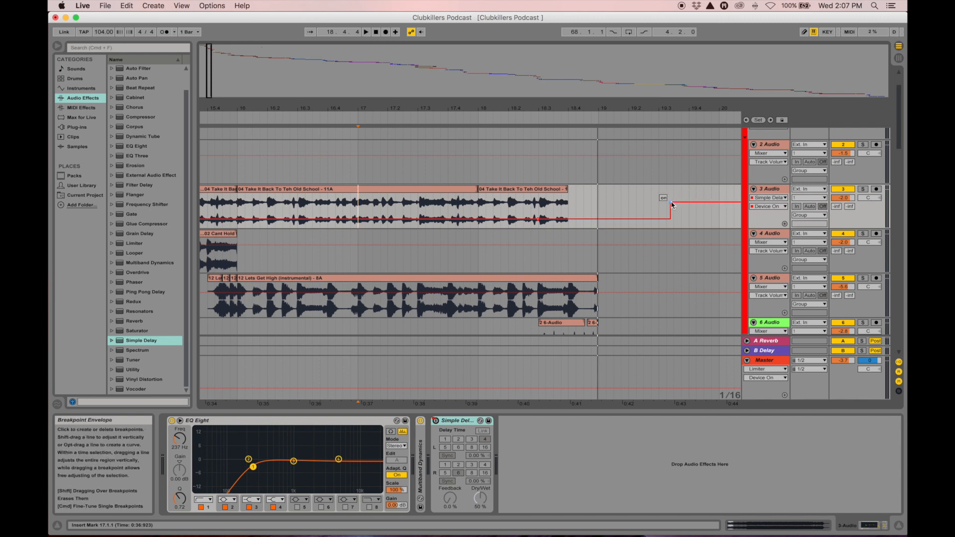
left_click_drag(671, 203, 539, 203)
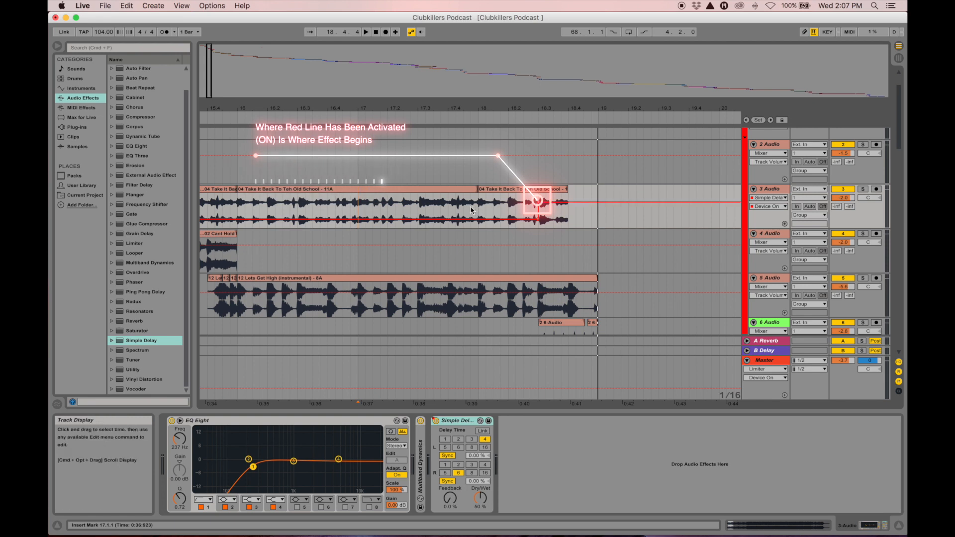
left_click(351, 209)
key("space")
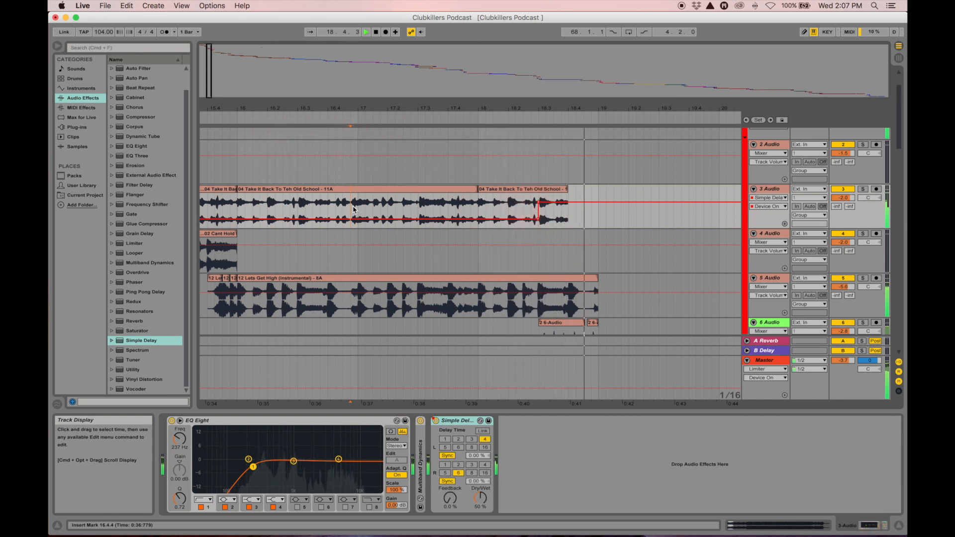
key("space")
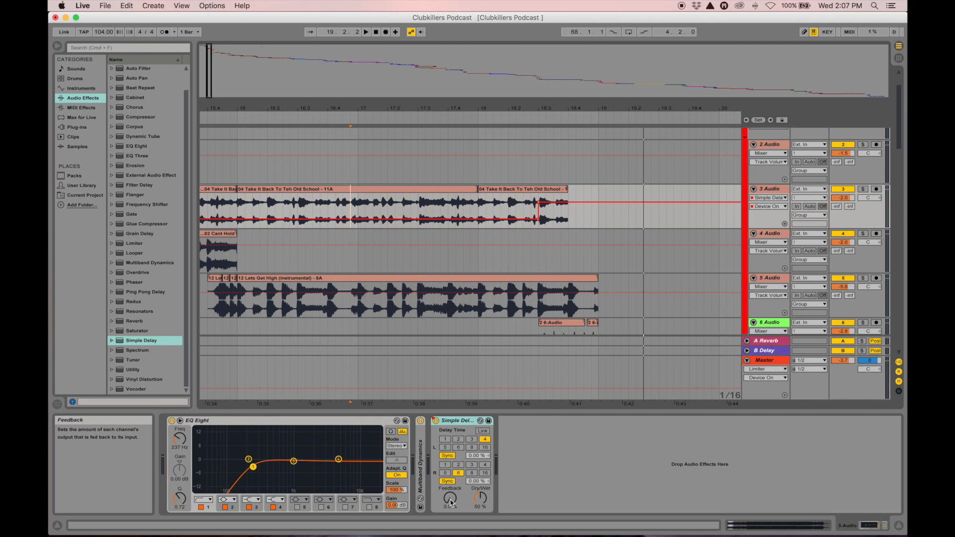
Tune track 3's Simple Delay feedback to about 22%, auditioning from bar 17.3
left_click(460, 424)
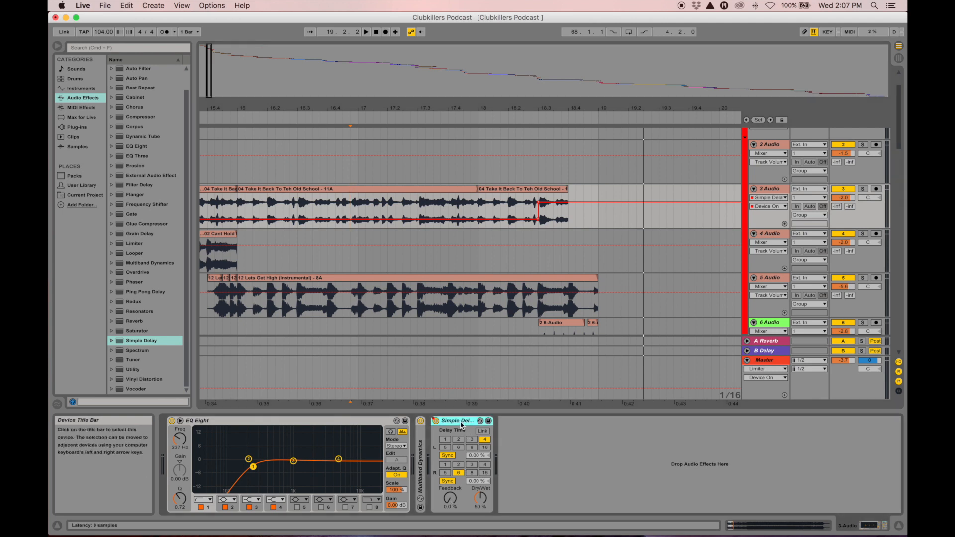
left_click(450, 497)
left_click_drag(449, 497, 449, 476)
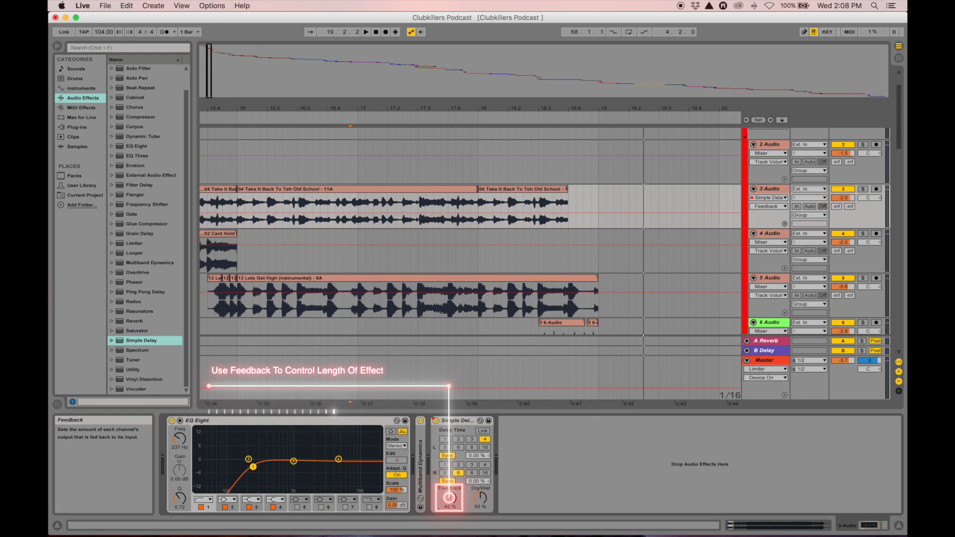
left_click(417, 223)
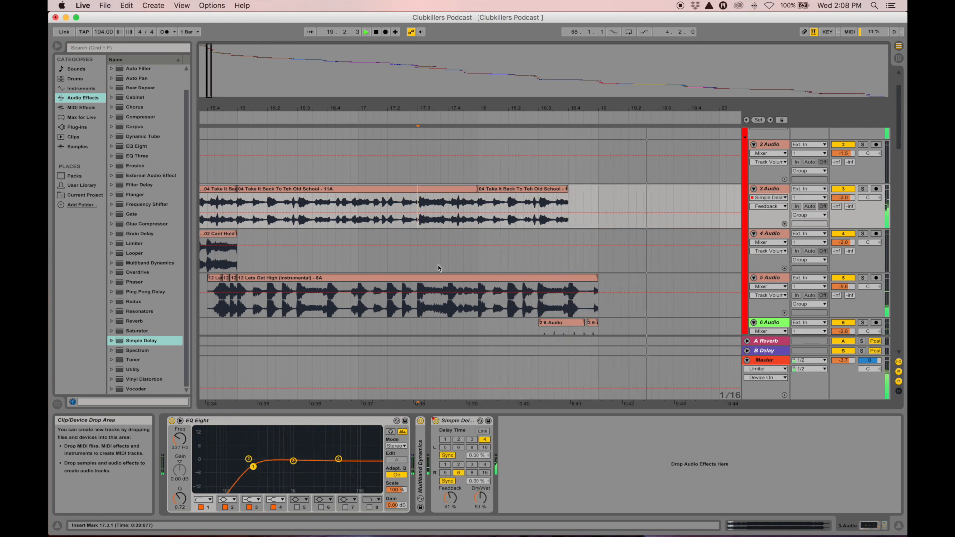
key("space")
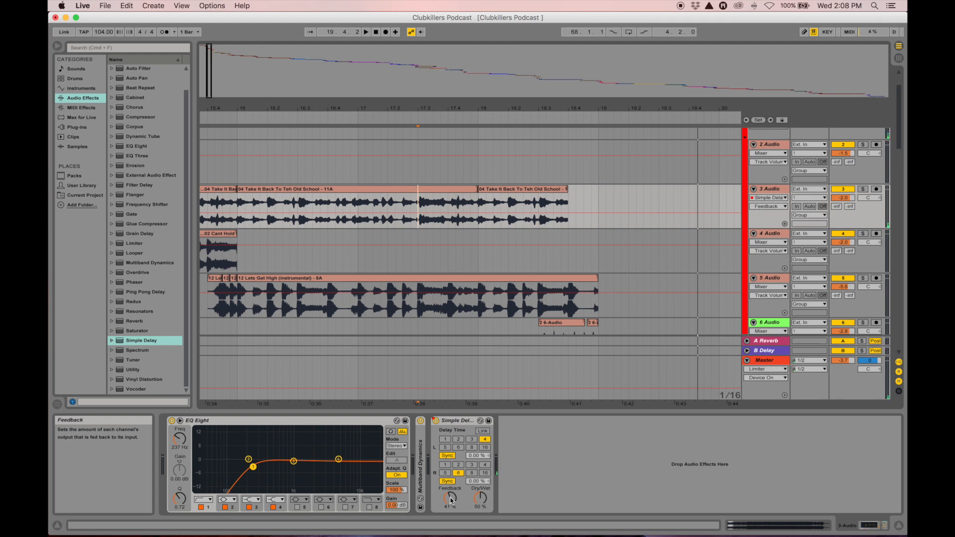
left_click(450, 500)
left_click_drag(451, 499, 451, 514)
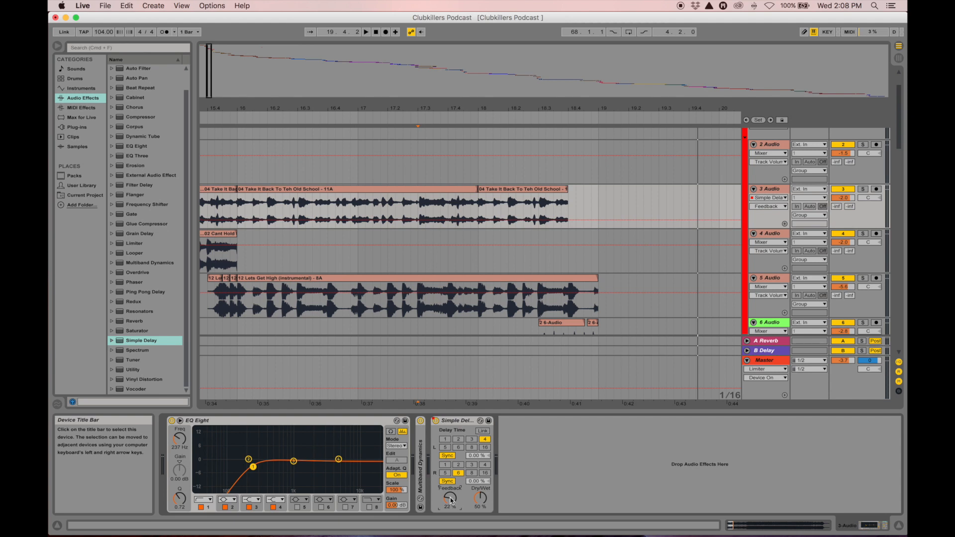
left_click(418, 217)
key("space")
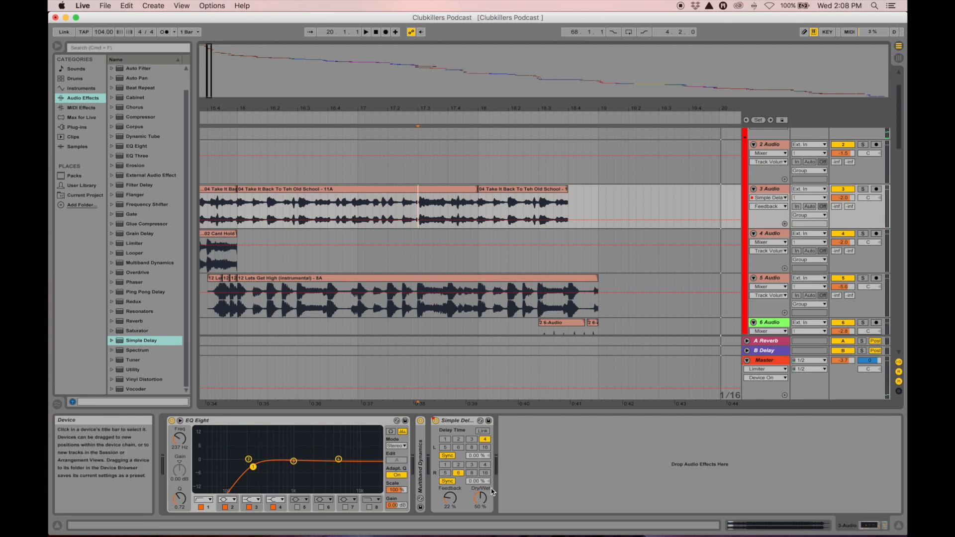
Display the Simple Delay Dry/Wet envelope in track 3's automation lane and zoom out
left_click(481, 500)
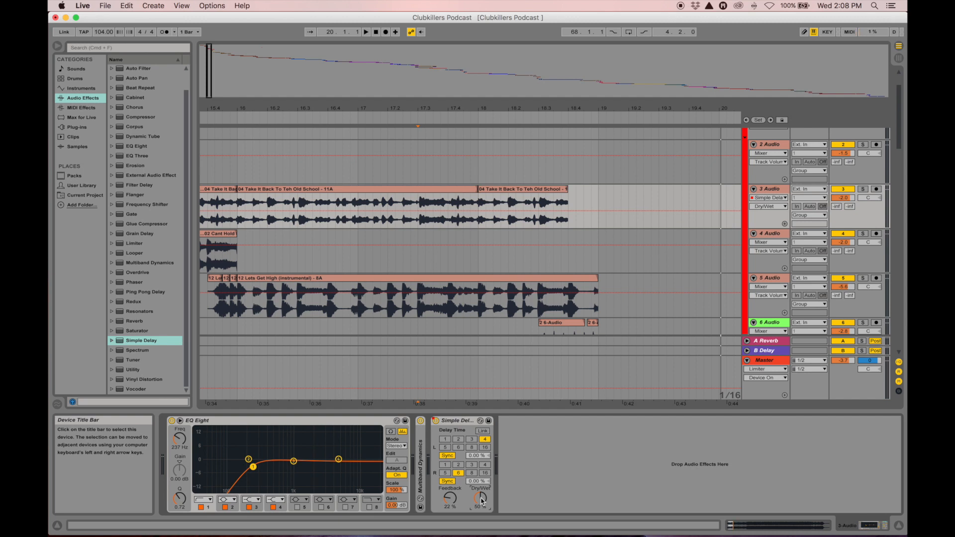
left_click(447, 501)
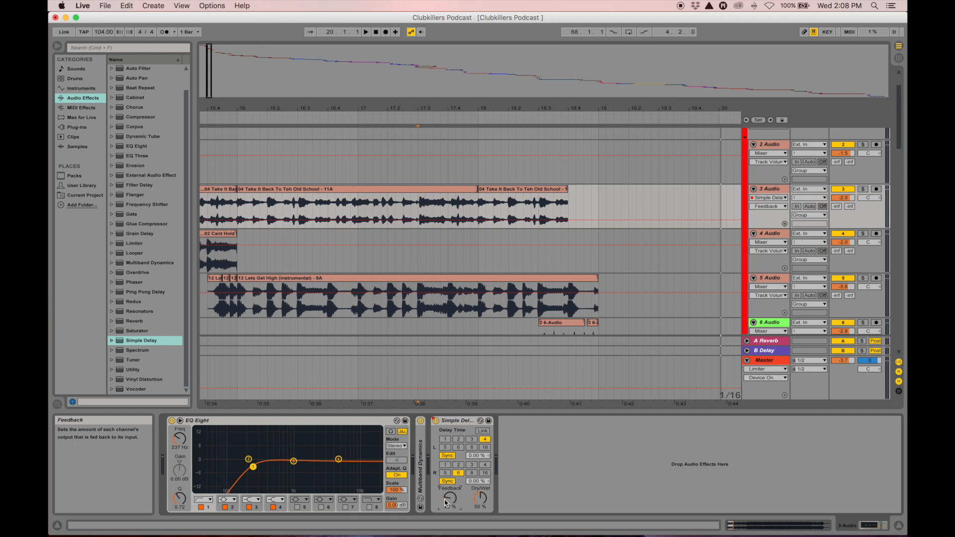
left_click(481, 500)
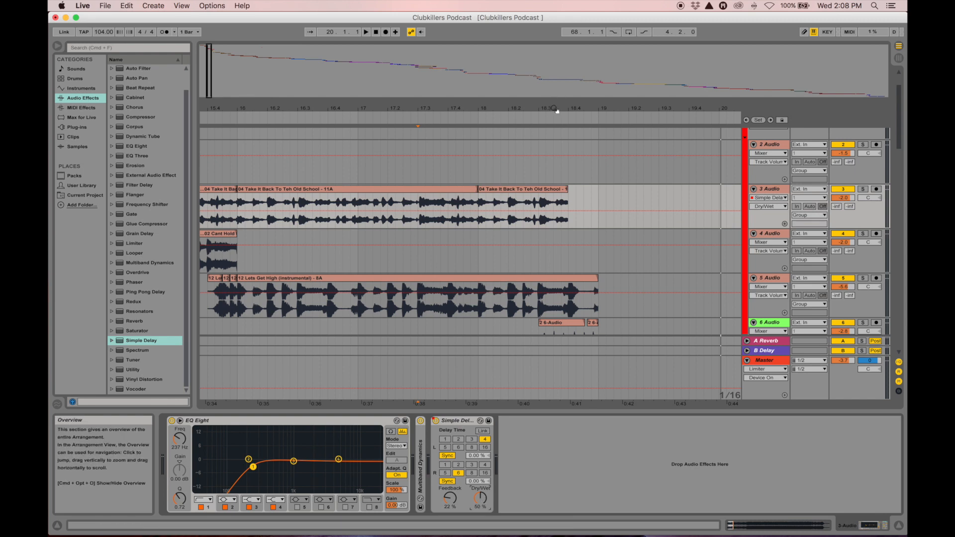
left_click_drag(556, 107, 451, 38)
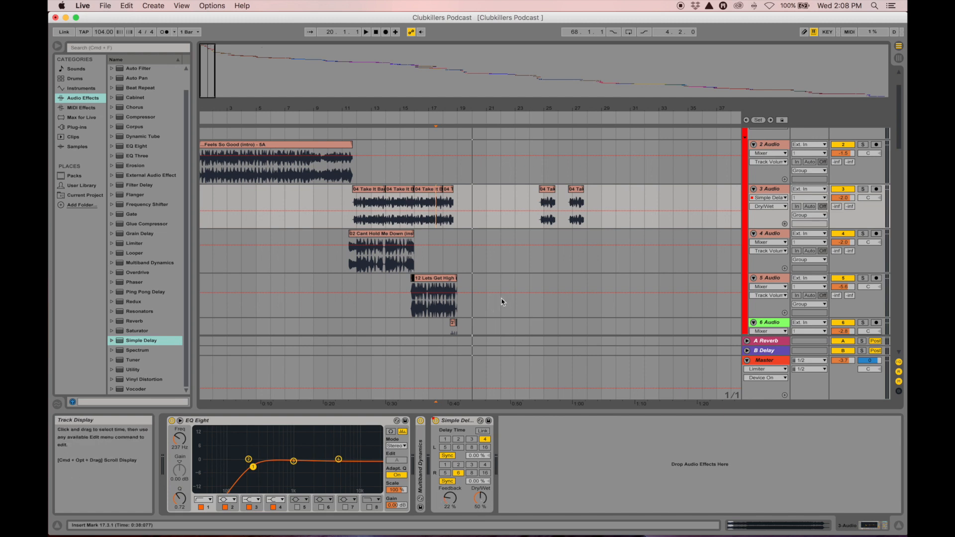
Zoom the arrangement to about bars 15–43 with the Intro group and its audio tracks visible
scroll(502, 301, "down", 2)
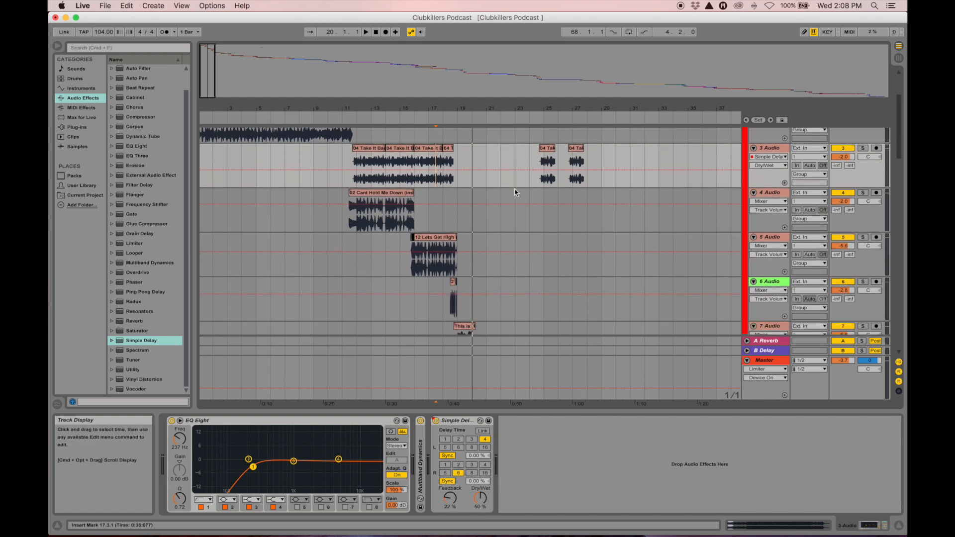
left_click_drag(485, 106, 486, 90)
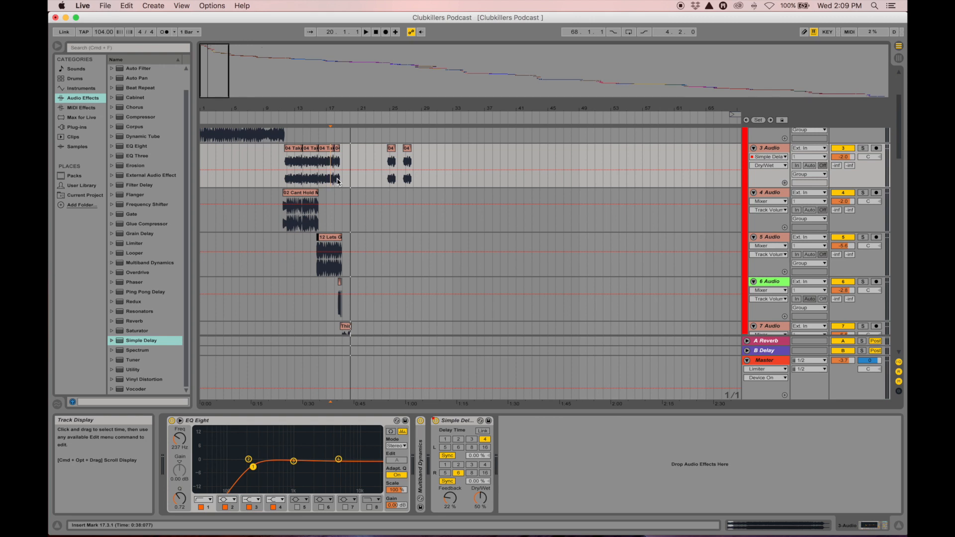
left_click_drag(394, 111, 386, 264)
scroll(387, 266, "down", 10)
scroll(388, 267, "up", 10)
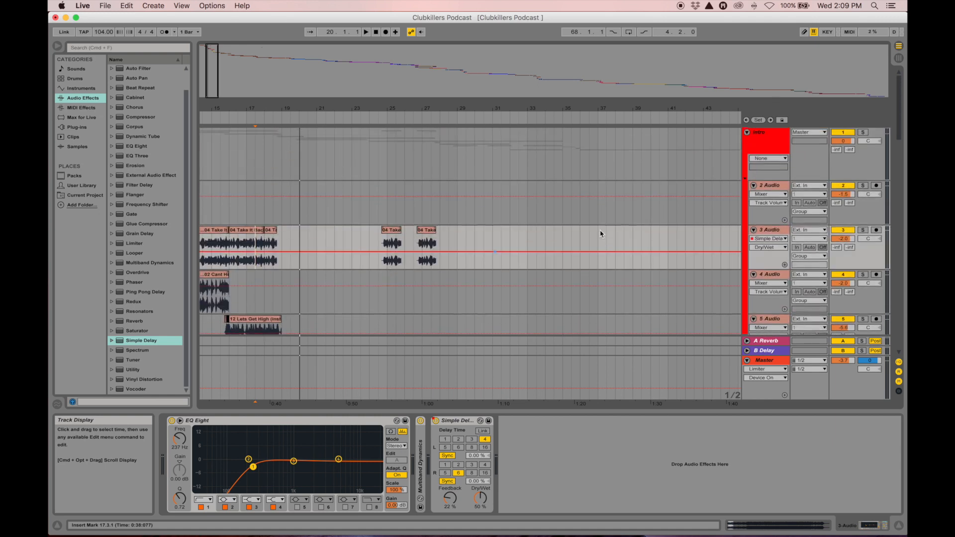
Fold the Intro group so its audio tracks are hidden
left_click(766, 145)
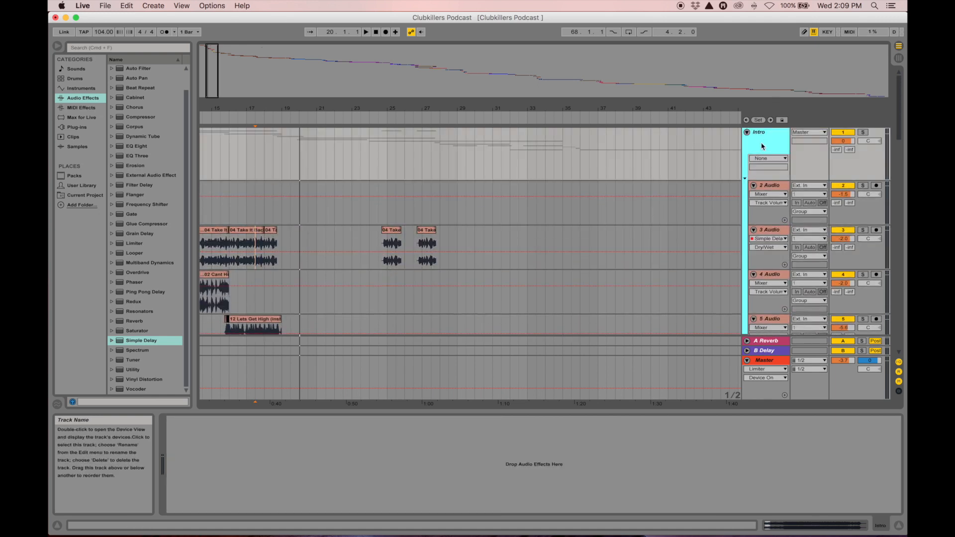
left_click(745, 181)
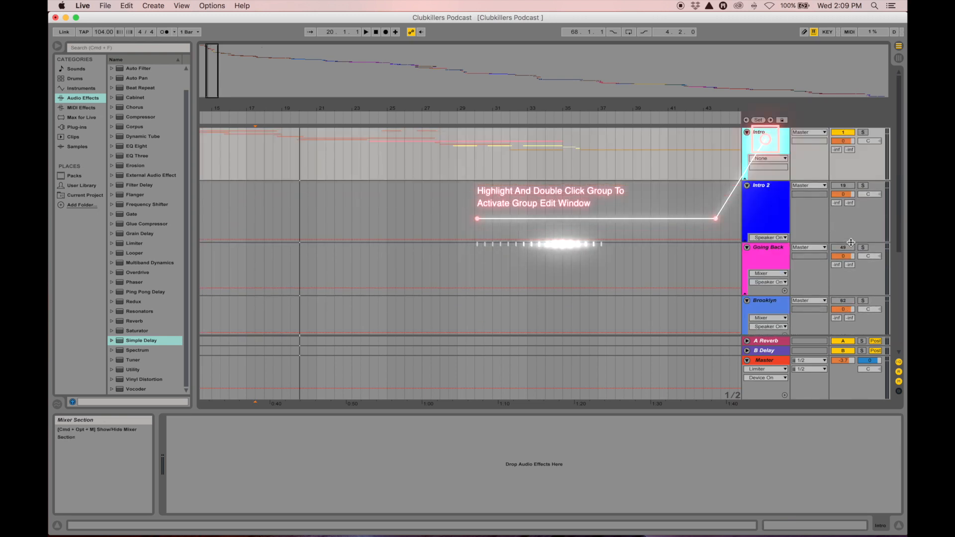
left_click(757, 138)
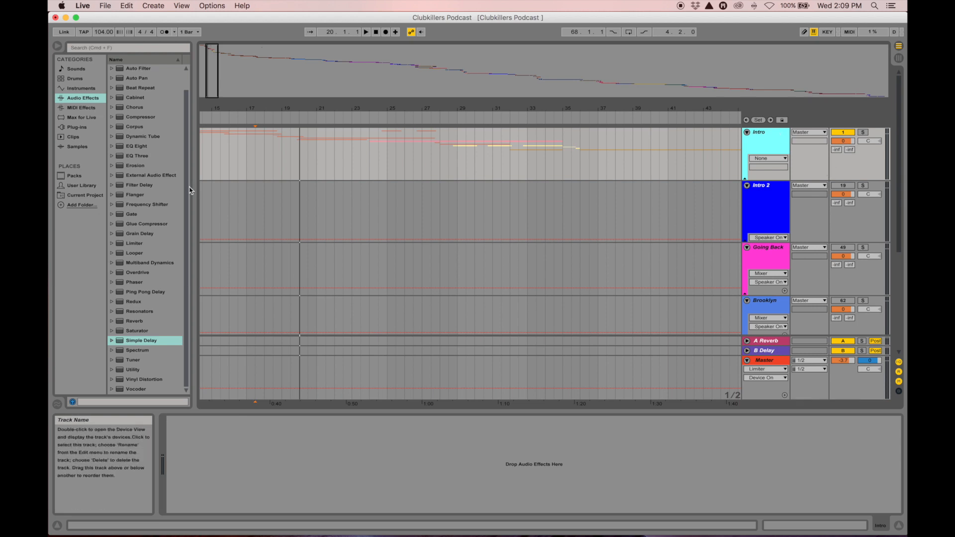
Load a Compressor from Audio Effects onto the Intro group track
scroll(146, 239, "up", 2)
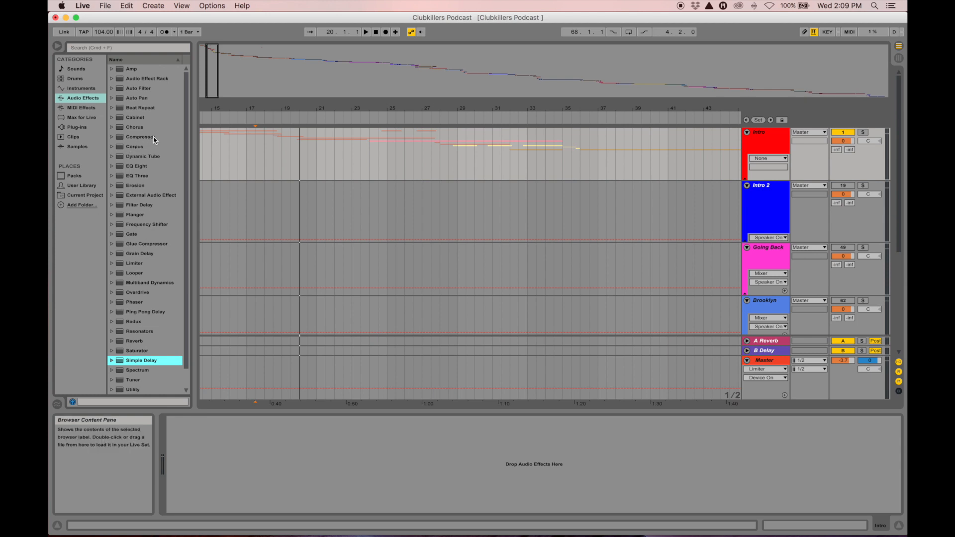
left_click(760, 144)
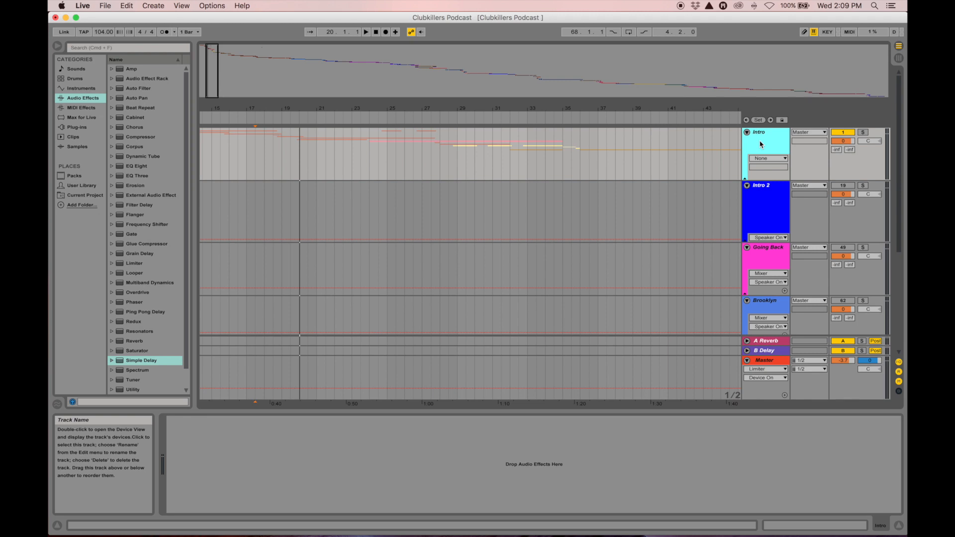
left_click(149, 137)
double_click(149, 136)
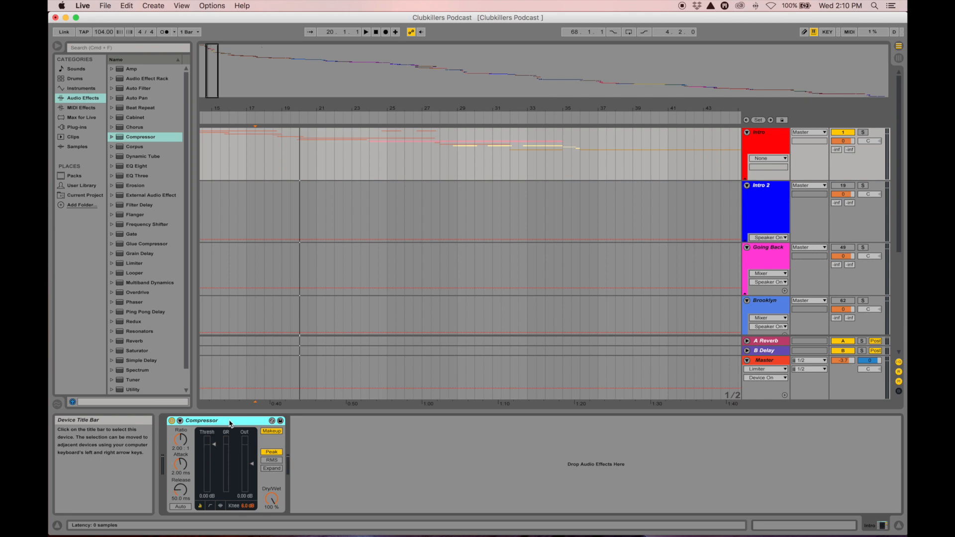
Lower the Intro Compressor threshold to about -6.48 dB during playback
key("space")
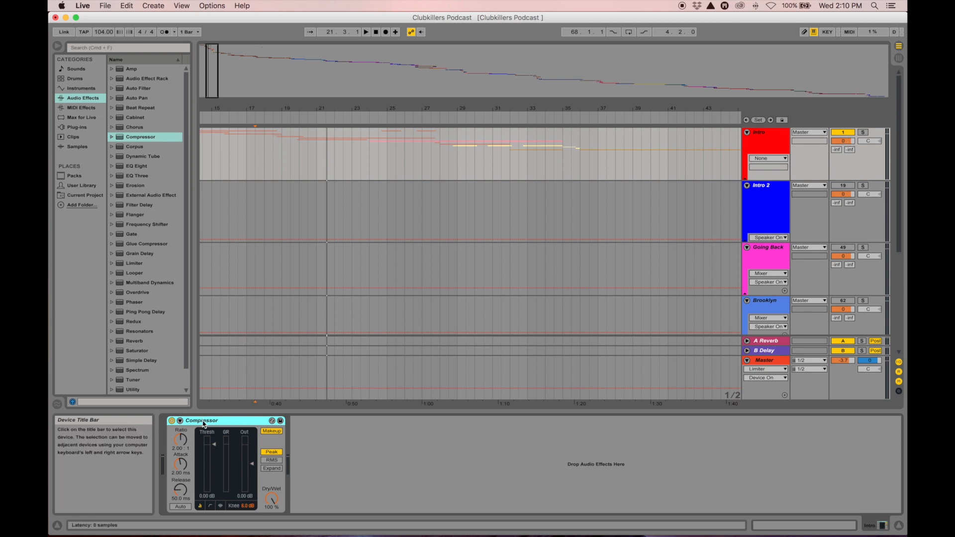
left_click(215, 445)
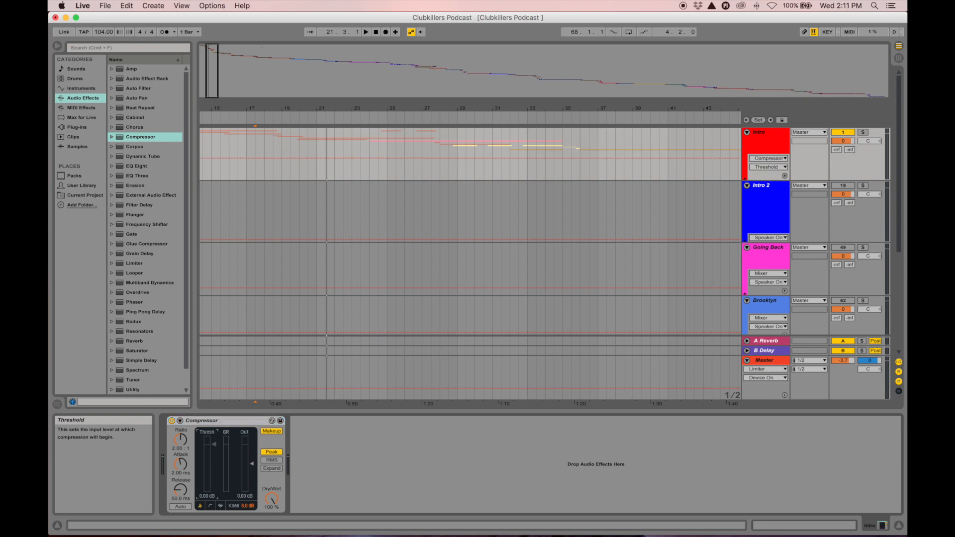
left_click_drag(214, 446, 214, 494)
key("space")
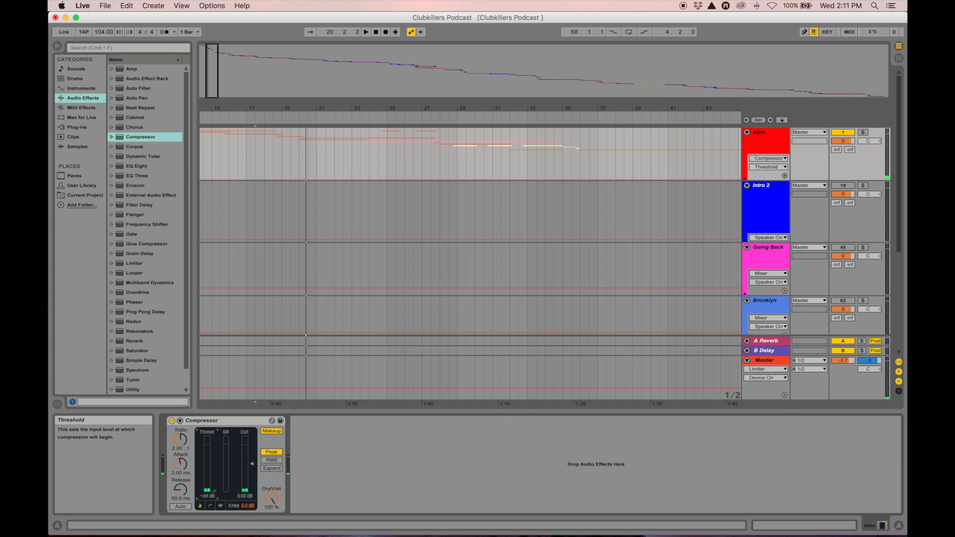
Raise the Intro Compressor threshold to -4.27 dB and play the intro back twice
left_click_drag(214, 494, 214, 448)
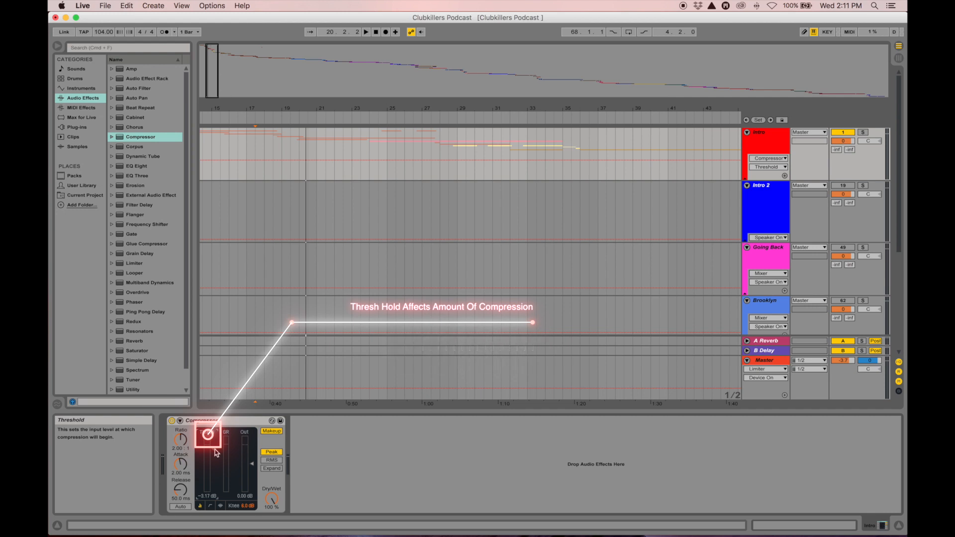
key("space")
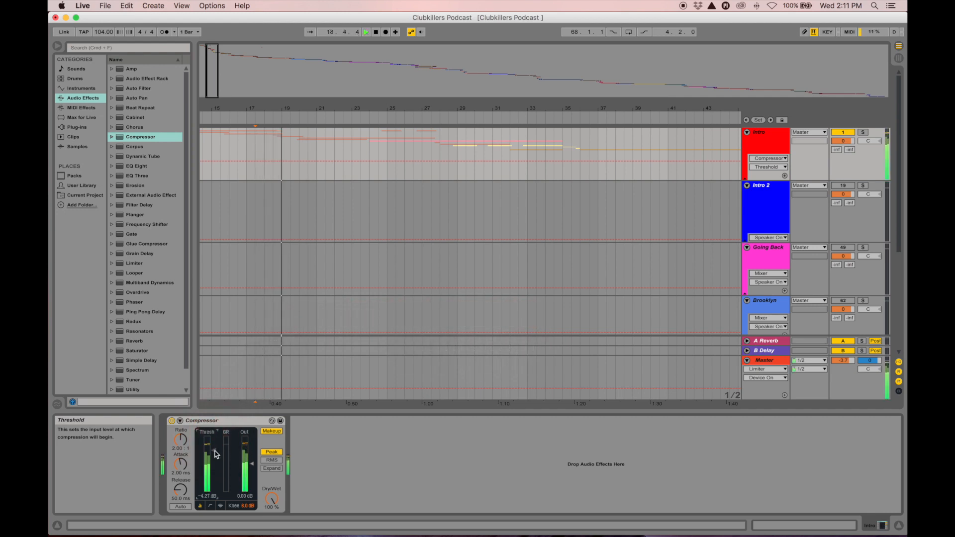
key("space")
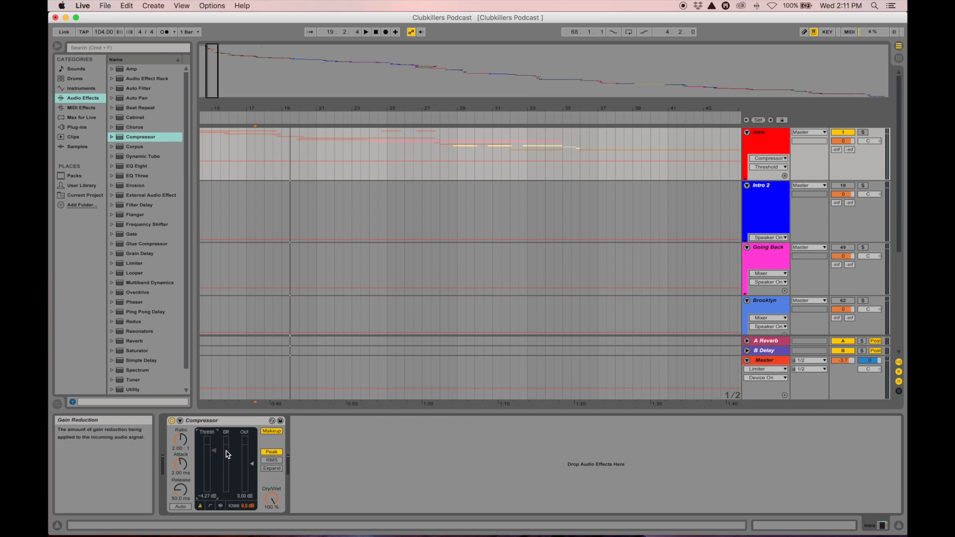
key("space")
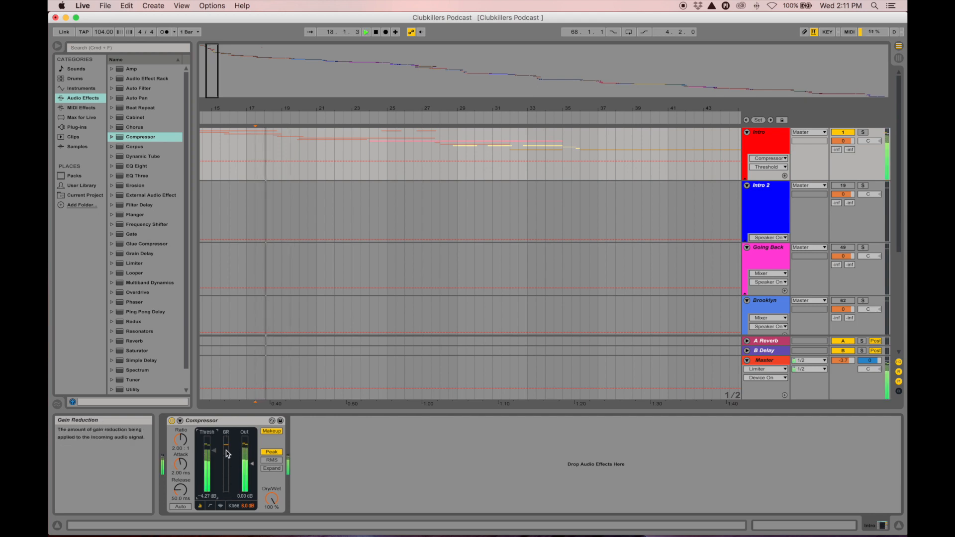
key("space")
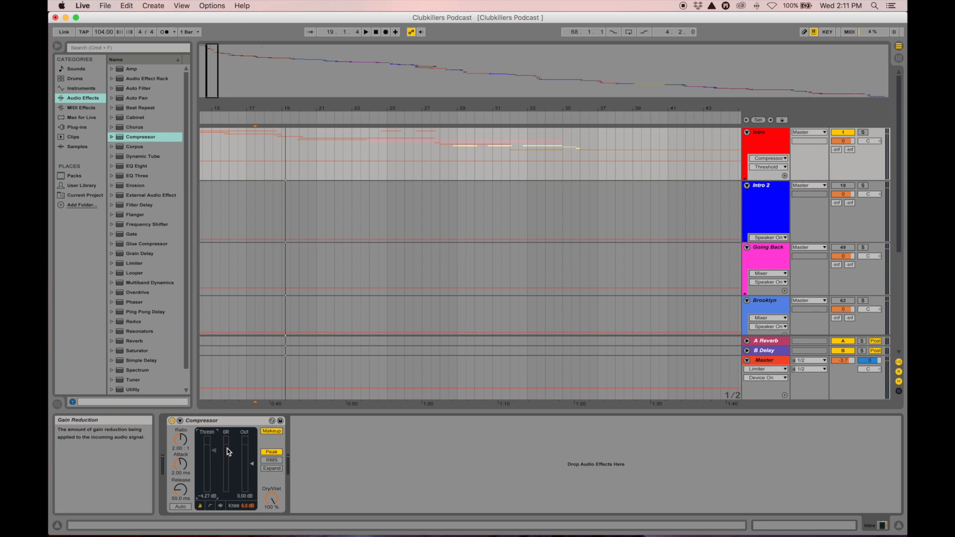
Boost the Intro Compressor output gain to 26.1 dB, audition it, then undo to 0.00 dB
left_click(244, 460)
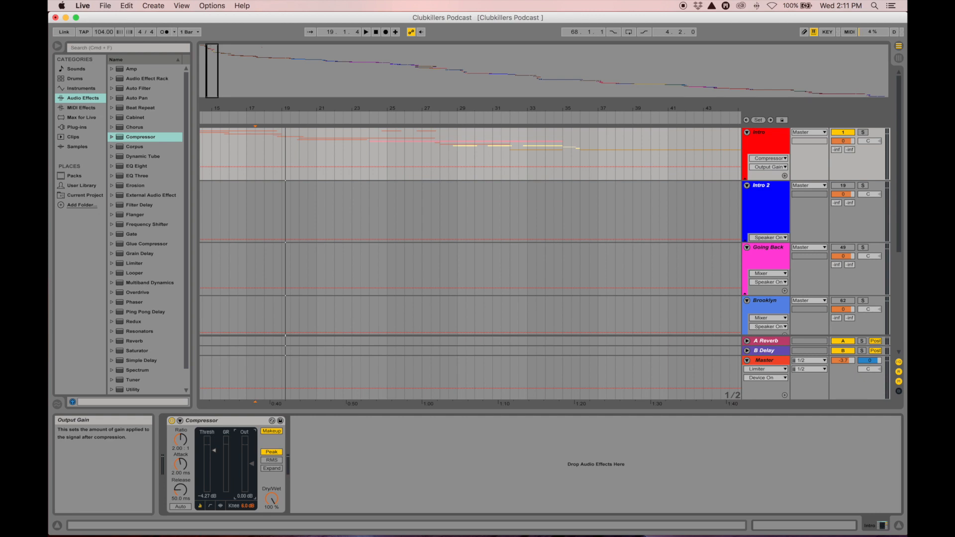
left_click_drag(252, 464, 252, 444)
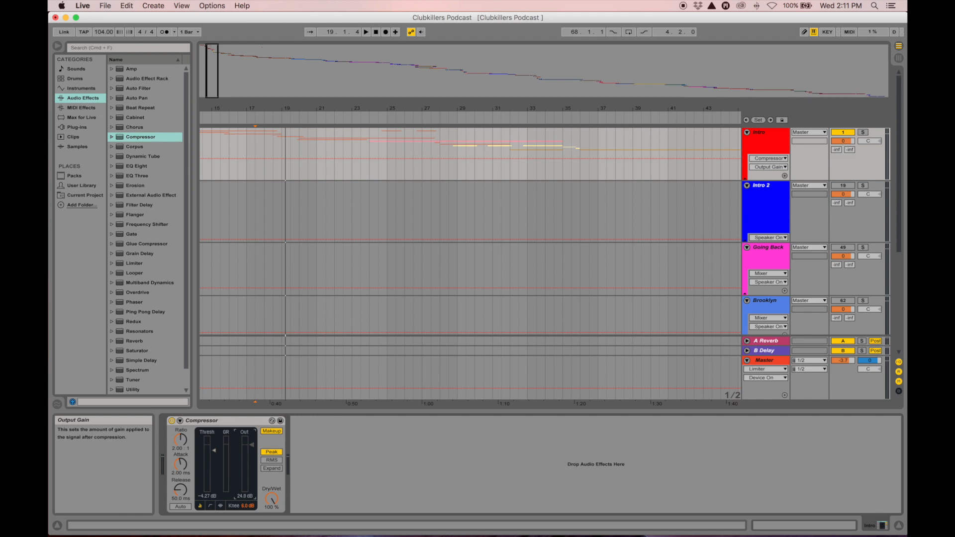
key("space")
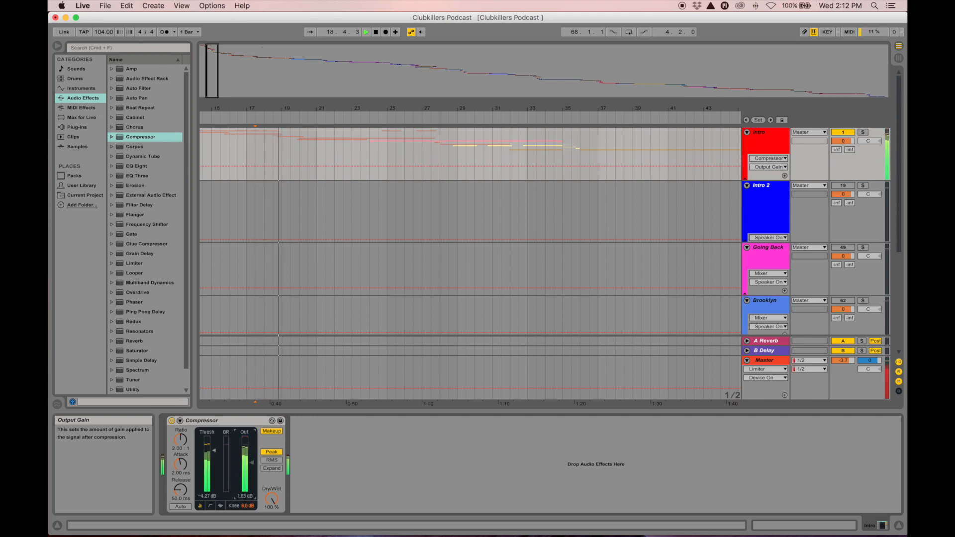
key("space")
key("super+z")
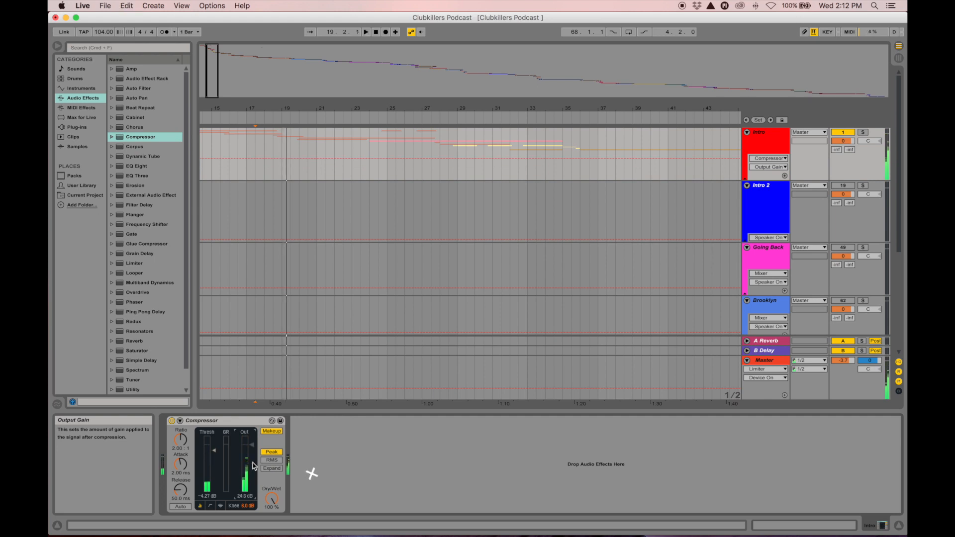
key("super+z")
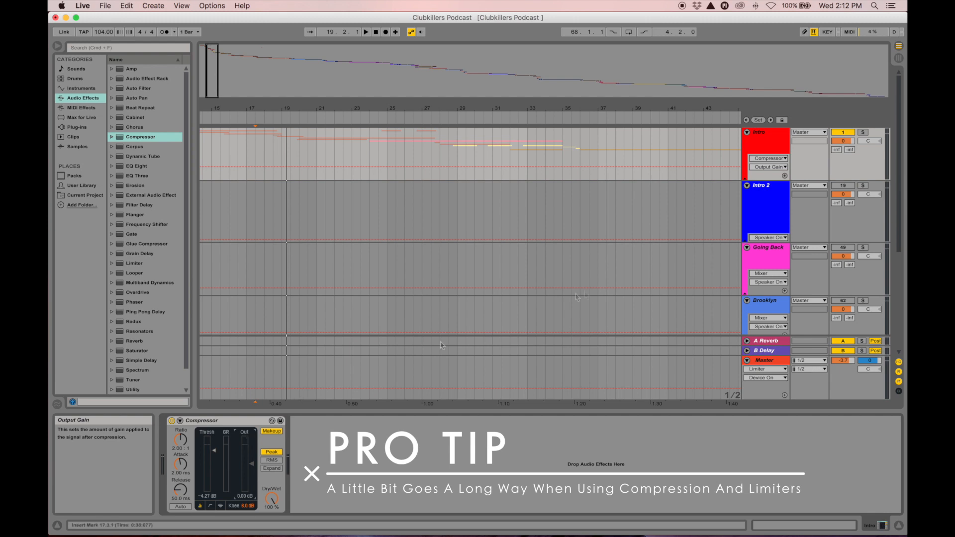
Zoom out to show the whole mix and scroll the track list down to Busta
left_click(773, 145)
left_click_drag(608, 107, 338, 106)
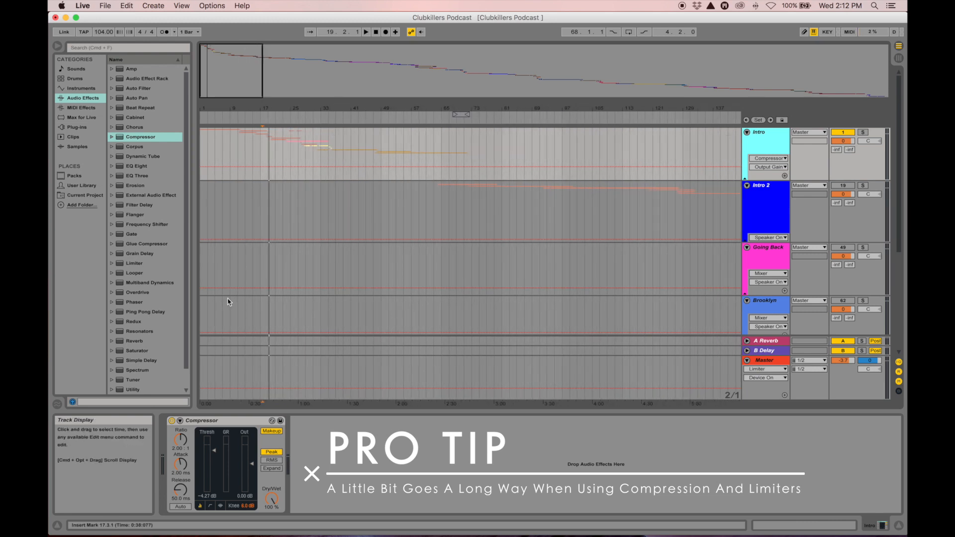
scroll(406, 255, "down", 2)
scroll(406, 255, "down", 3)
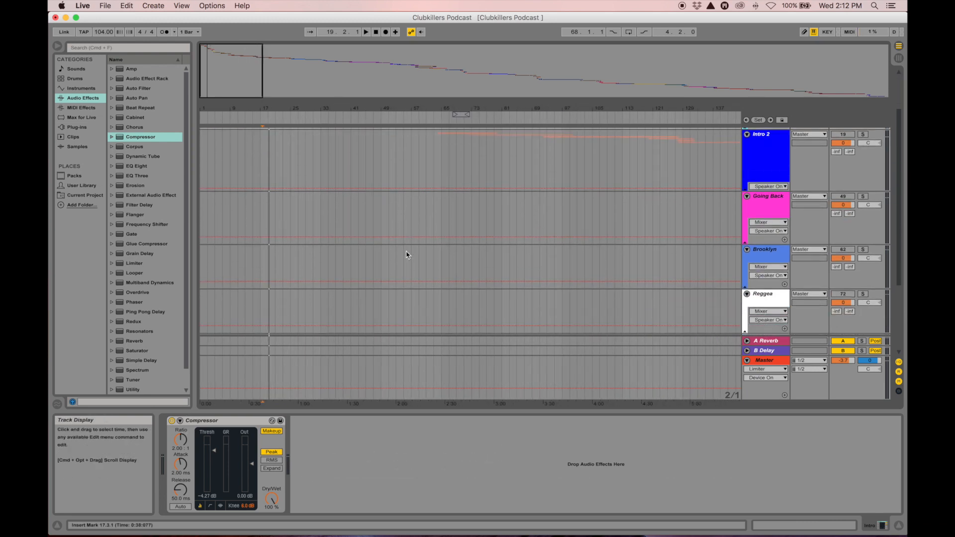
scroll(406, 255, "down", 3)
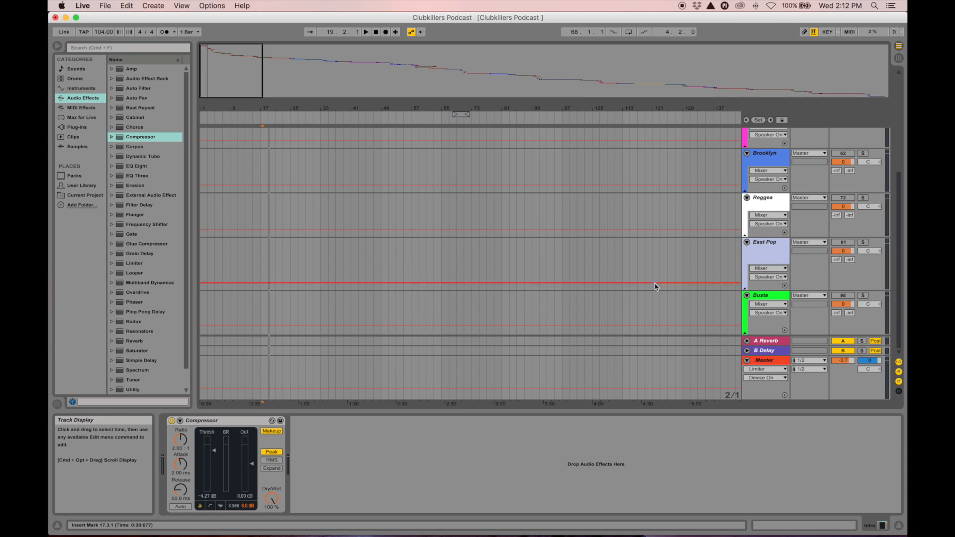
scroll(768, 189, "up", 9)
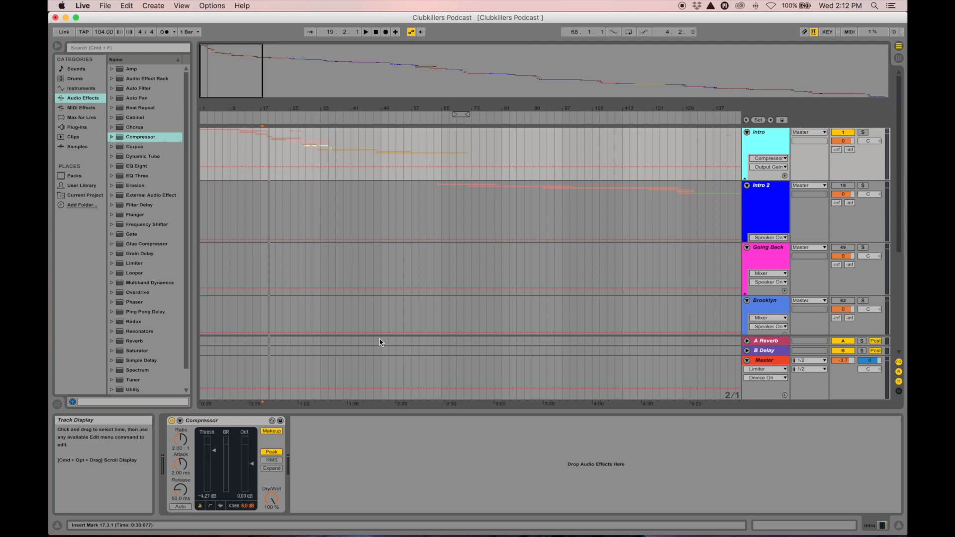
scroll(383, 343, "down", 3)
scroll(381, 342, "down", 3)
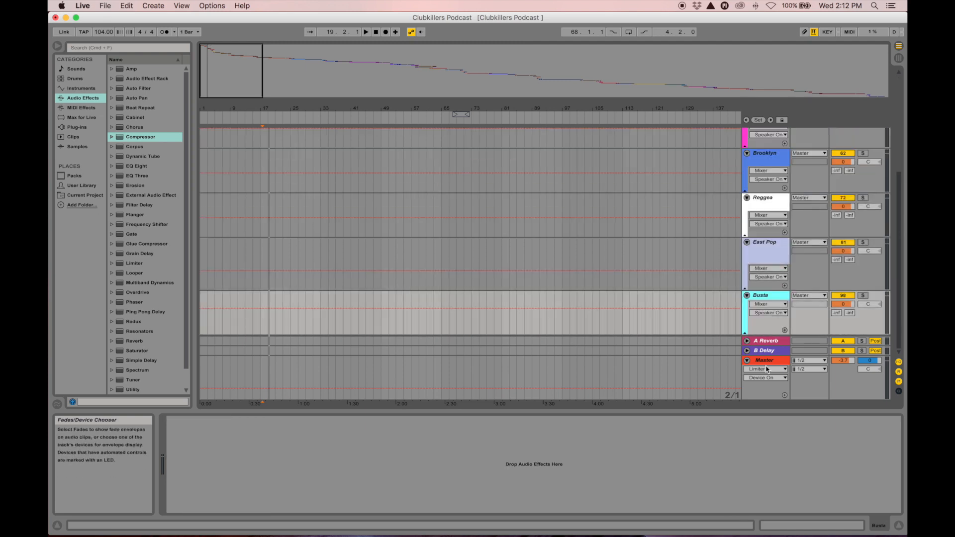
Turn on the Master track's Compressor and Limiter and play the mix through them
left_click(766, 363)
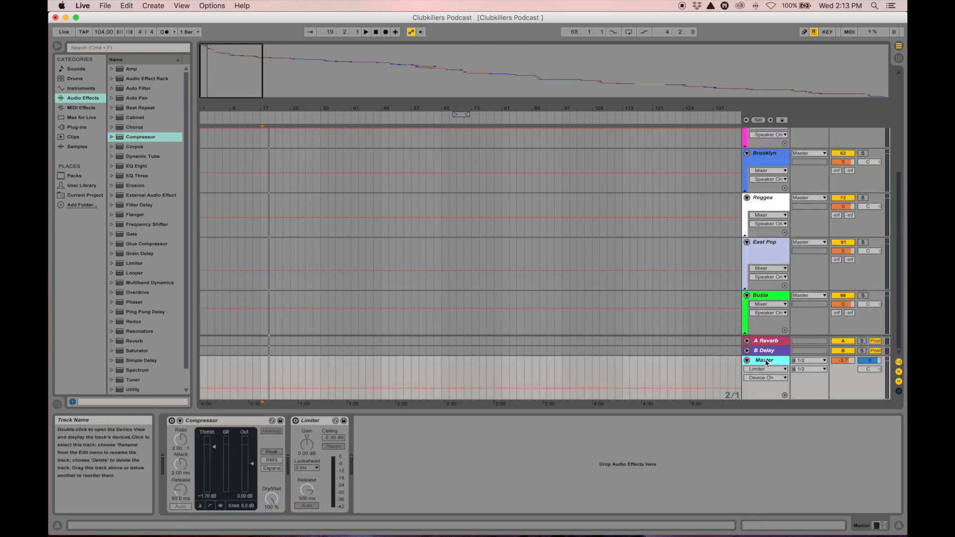
left_click(218, 421)
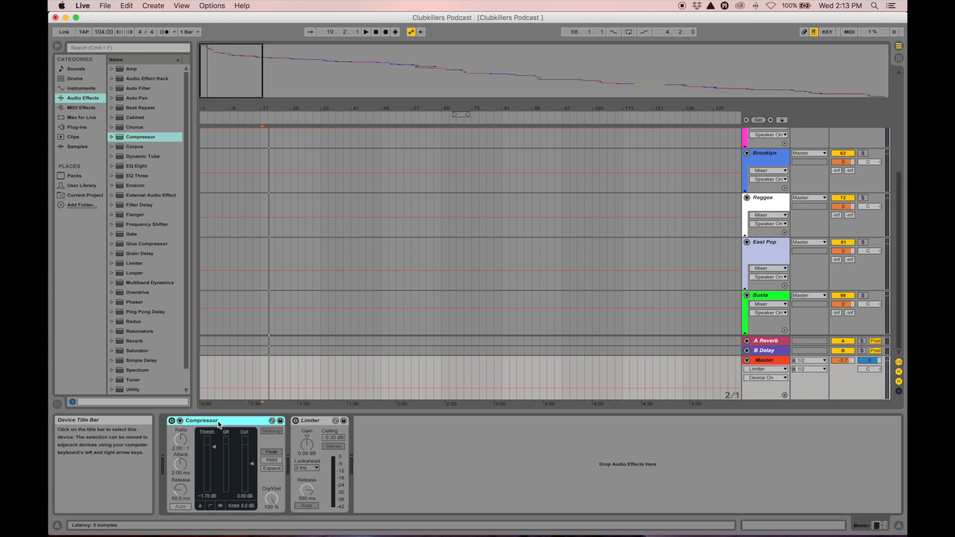
left_click(172, 421)
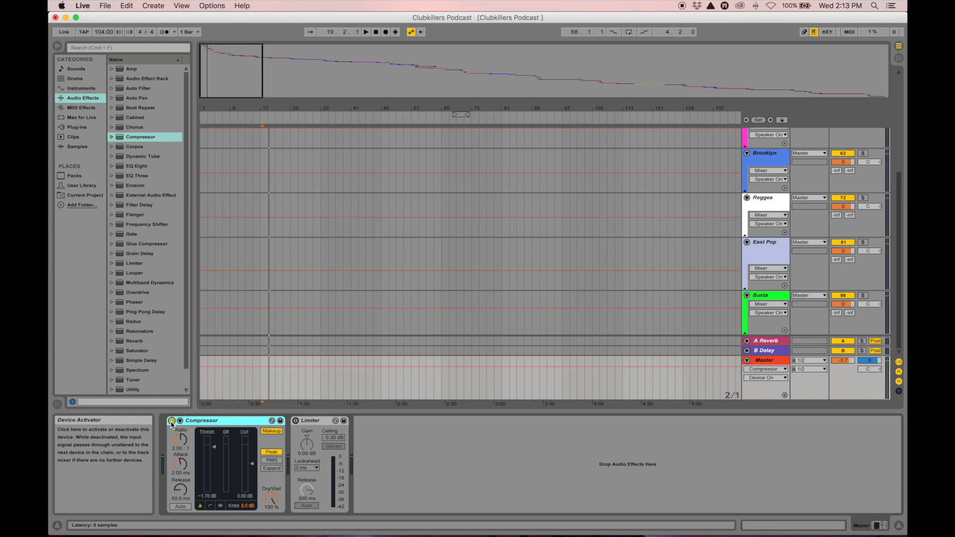
left_click(295, 421)
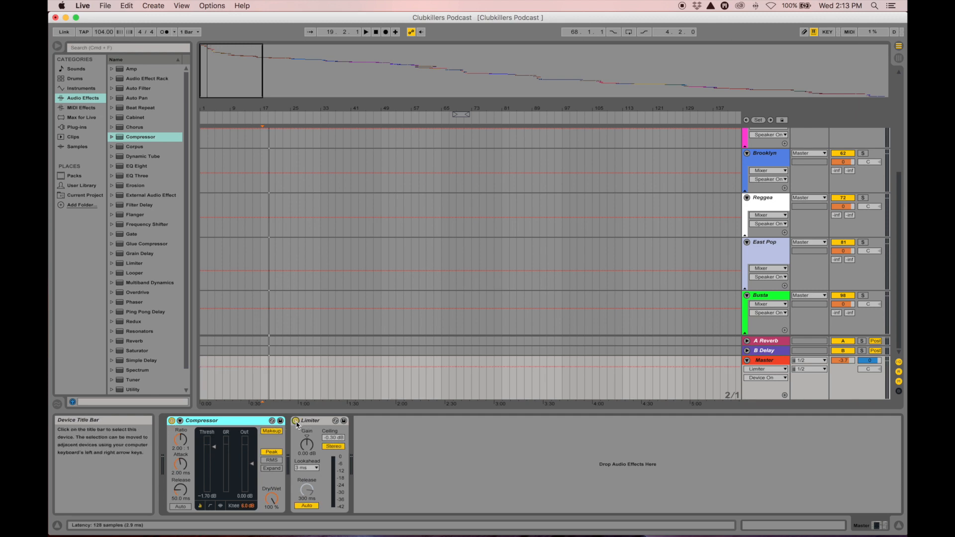
key("space")
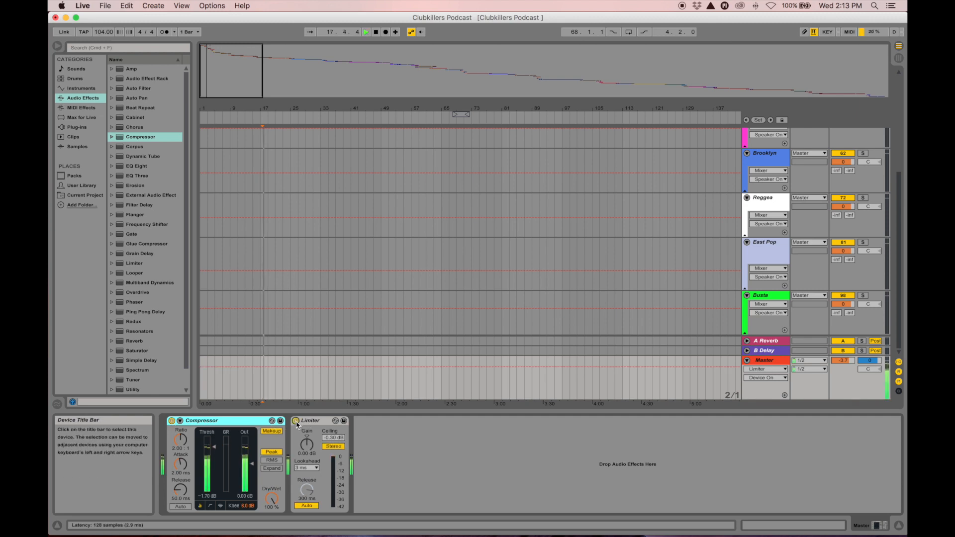
key("space")
Inspect the Master Compressor and Limiter settings, then restart playback from the start marker
left_click(314, 423)
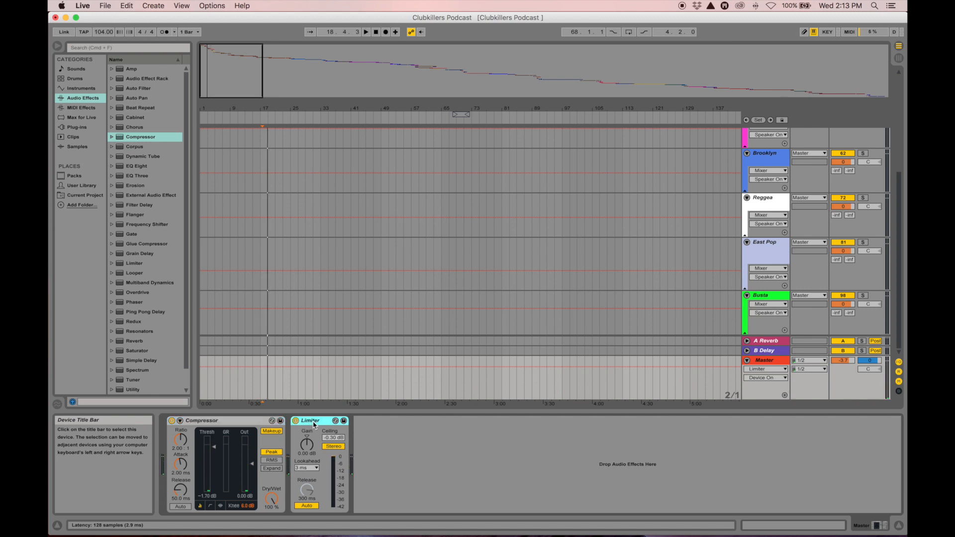
left_click(222, 424)
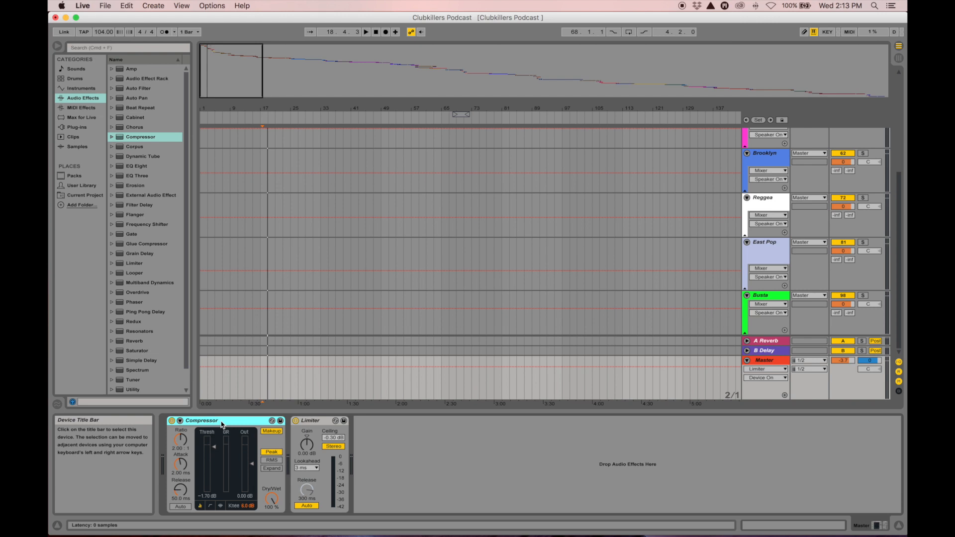
key("Right")
key("space")
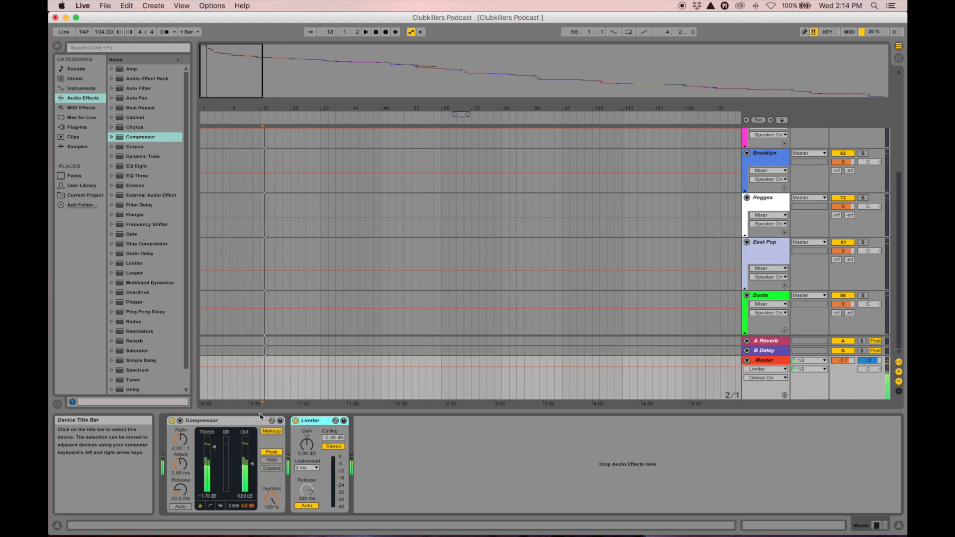
Expand the browser's Compressor folder to list presets from Acoustic to Snare Compressor
left_click(234, 422)
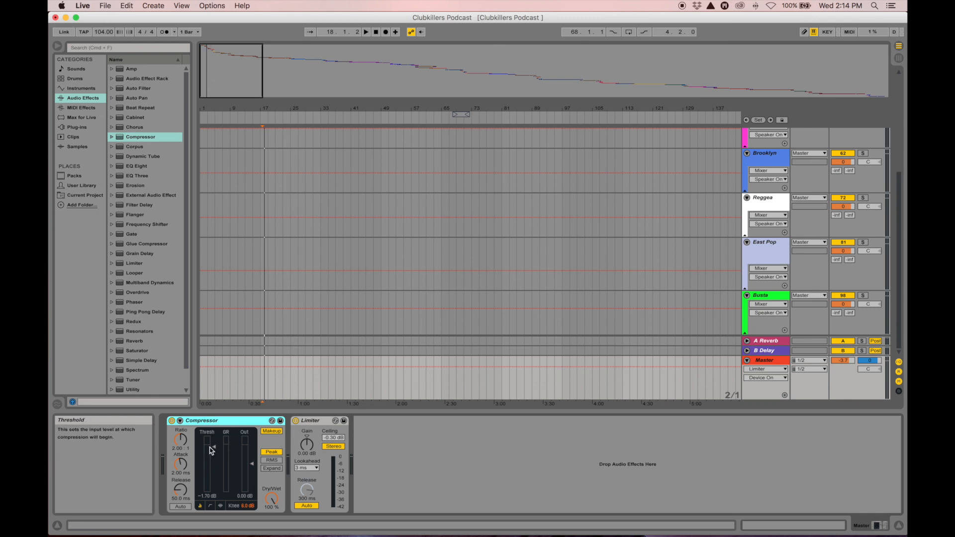
left_click(318, 421)
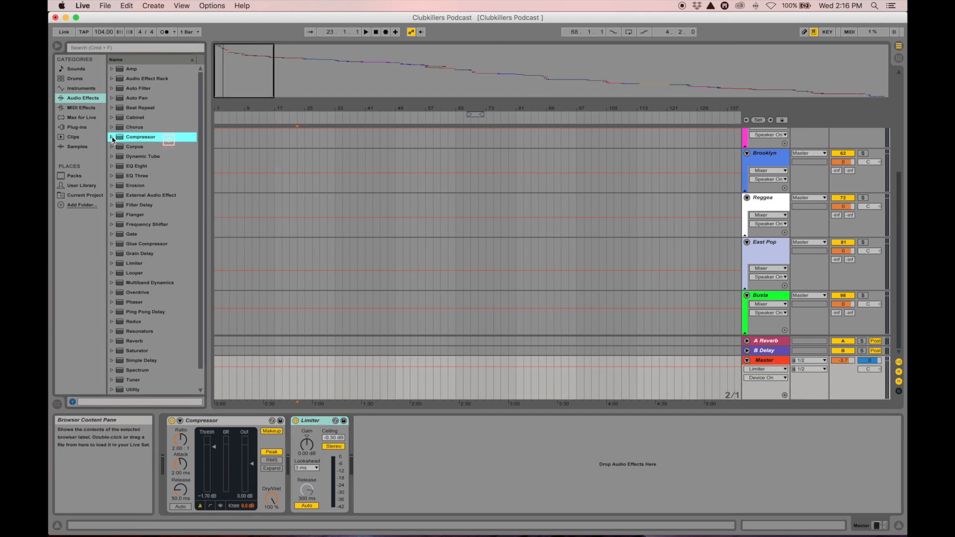
left_click(111, 137)
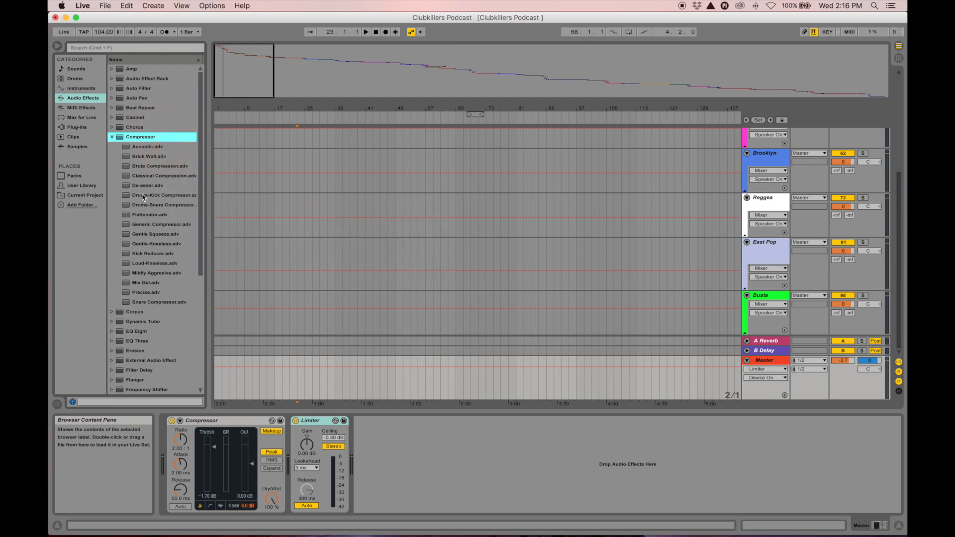
Collapse the Compressor presets folder in the browser
left_click(112, 139)
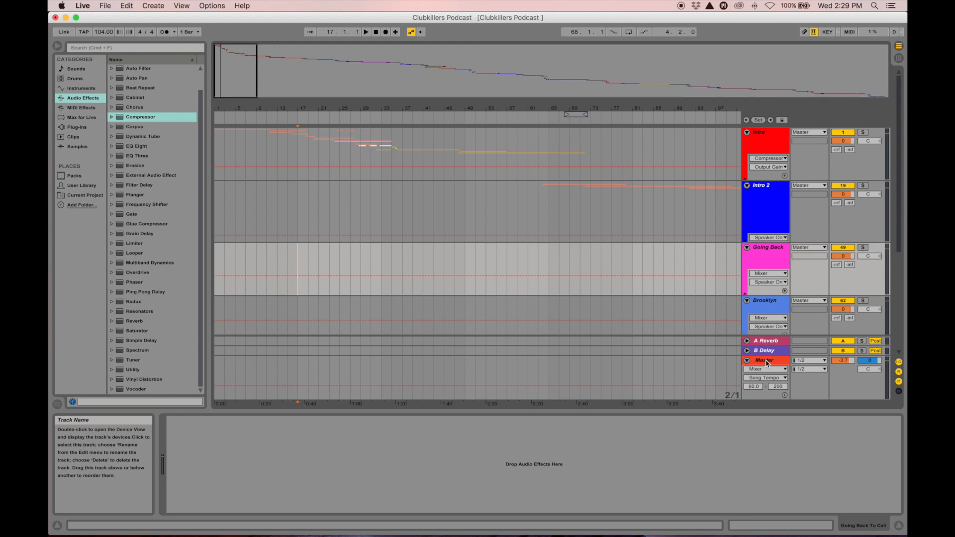
Add a Master Song Tempo breakpoint near 1:20, ramping the tempo down after the intro
left_click(766, 361)
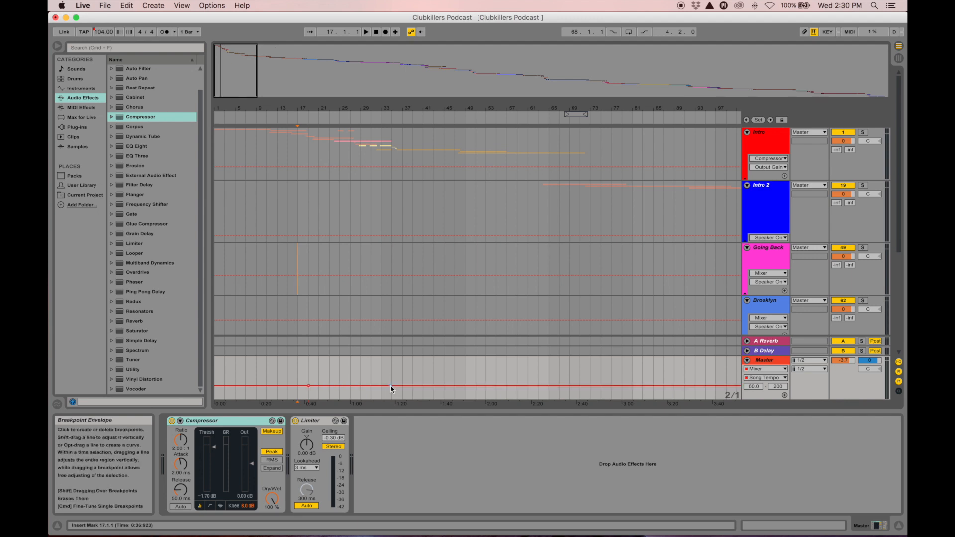
left_click_drag(391, 386, 391, 389)
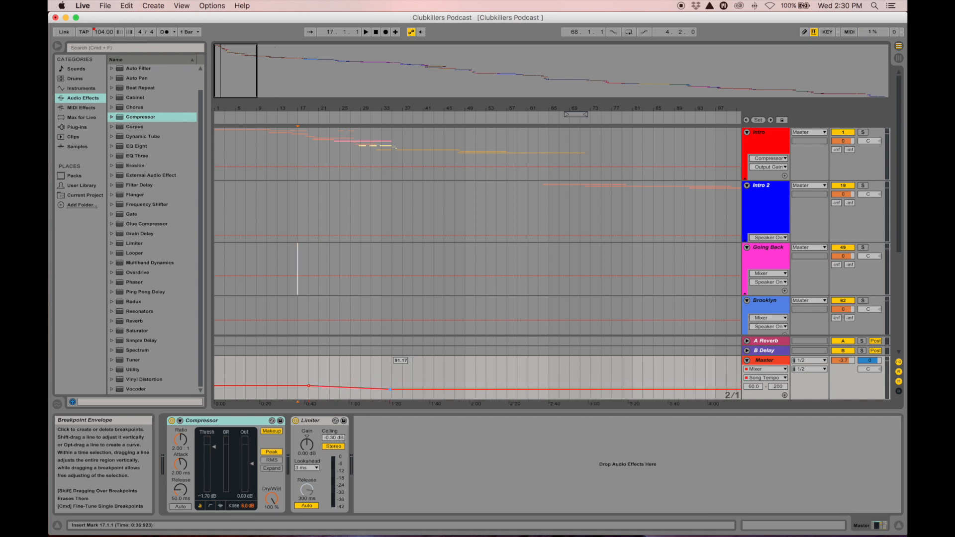
Unfold the Intro group, zoom in on the opening, review its audio tracks, then fold it again
left_click(746, 184)
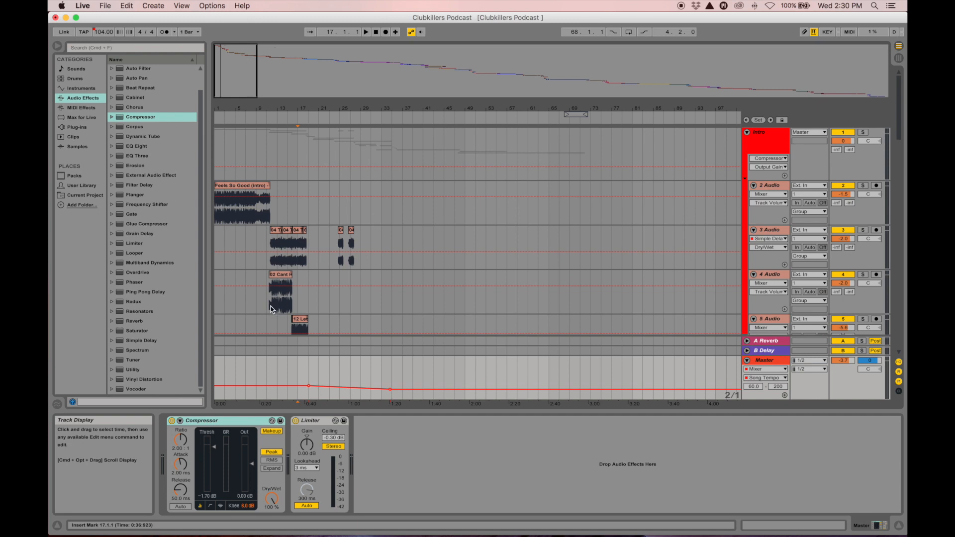
left_click_drag(272, 113, 272, 125)
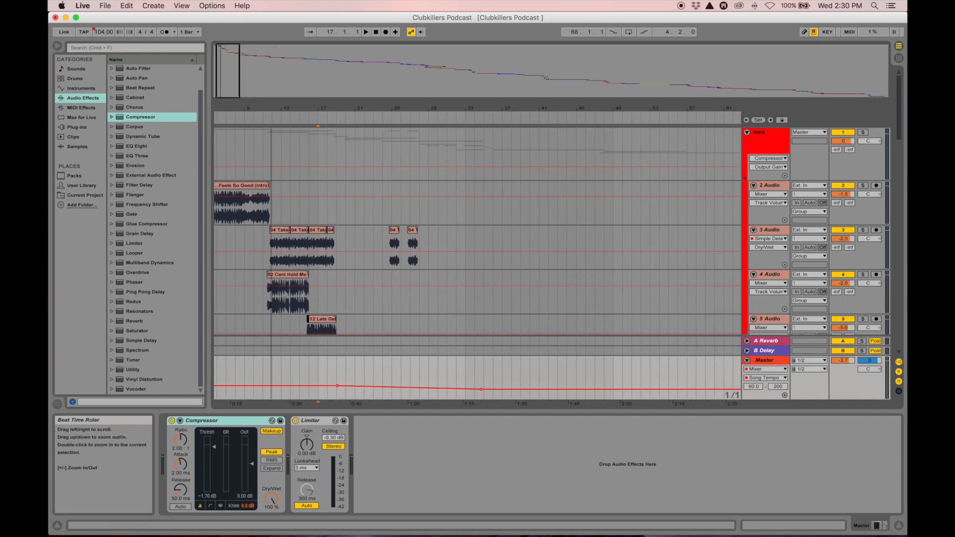
scroll(355, 282, "down", 3)
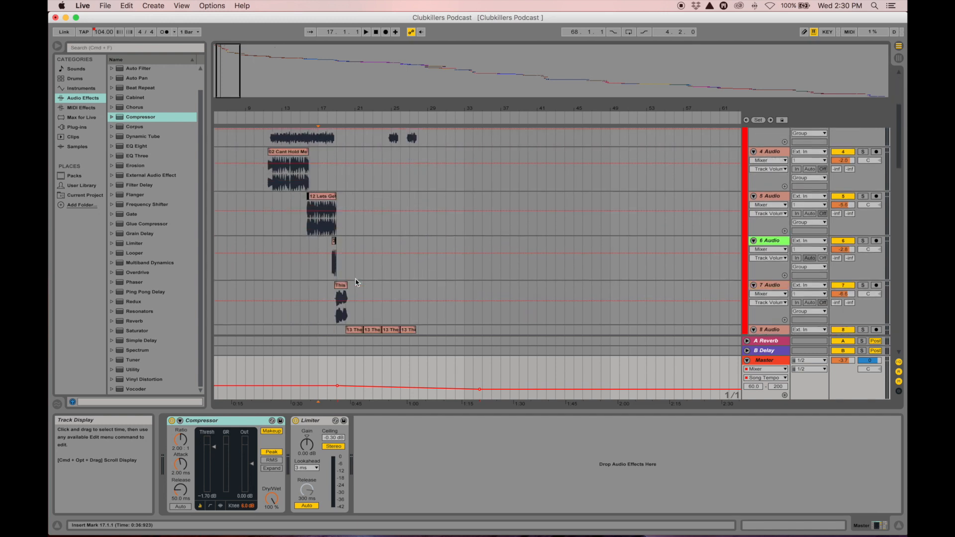
scroll(355, 282, "down", 2)
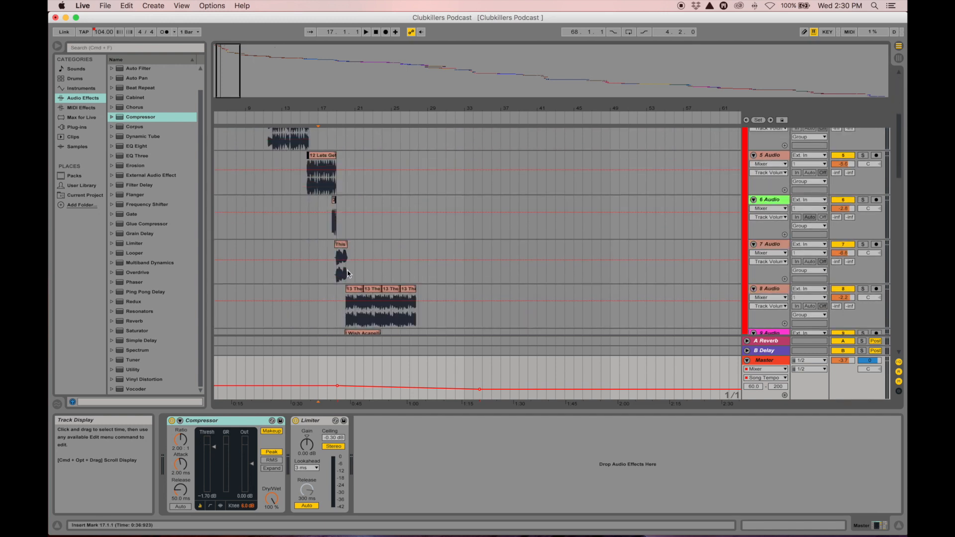
scroll(358, 280, "down", 4)
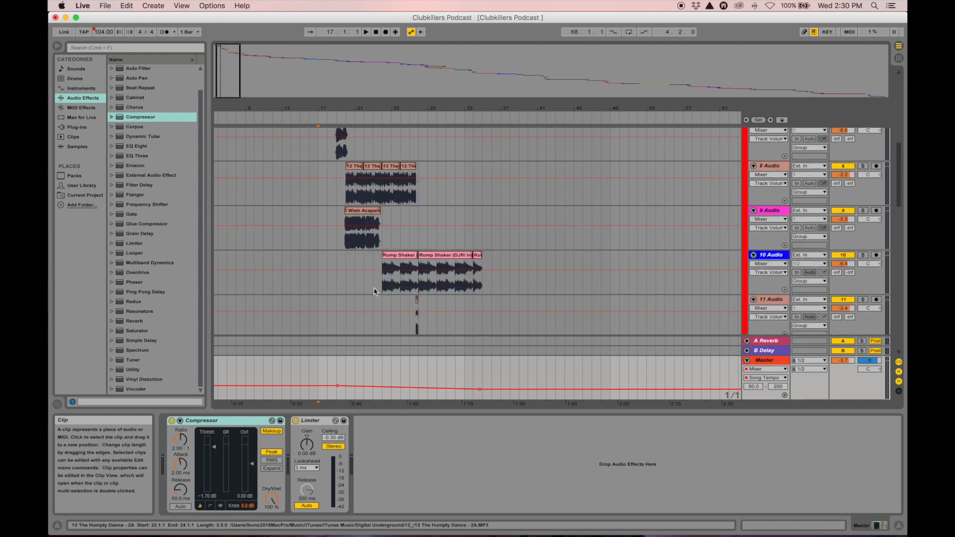
scroll(394, 290, "up", 2)
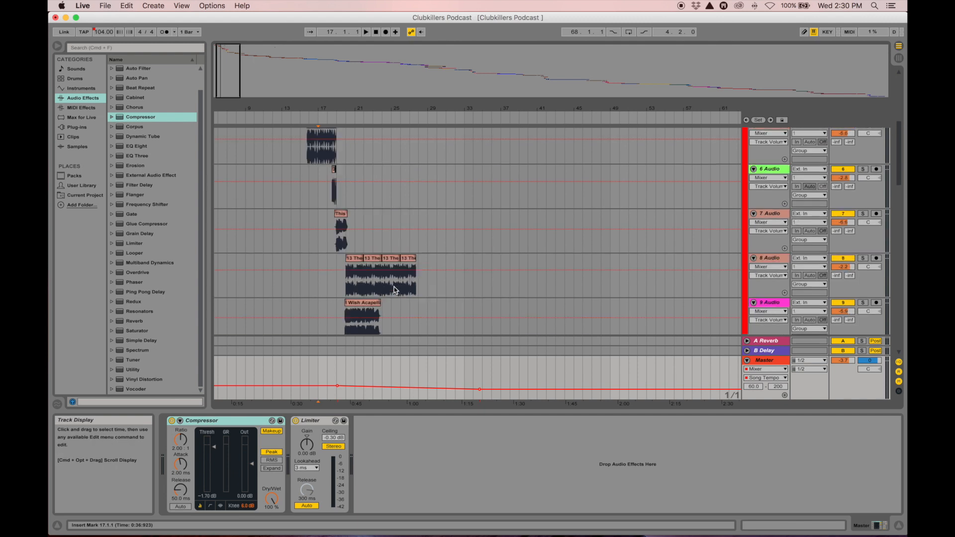
scroll(394, 290, "up", 5)
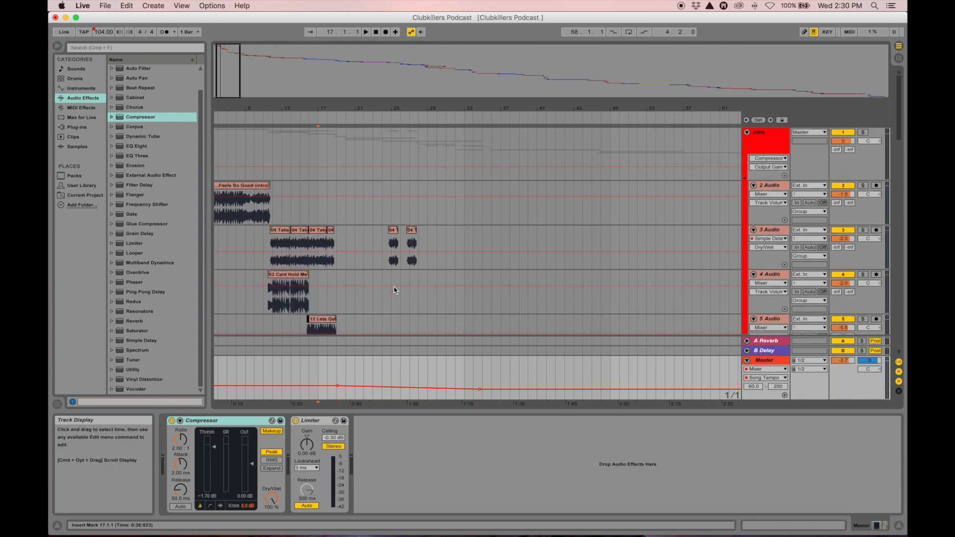
left_click(746, 182)
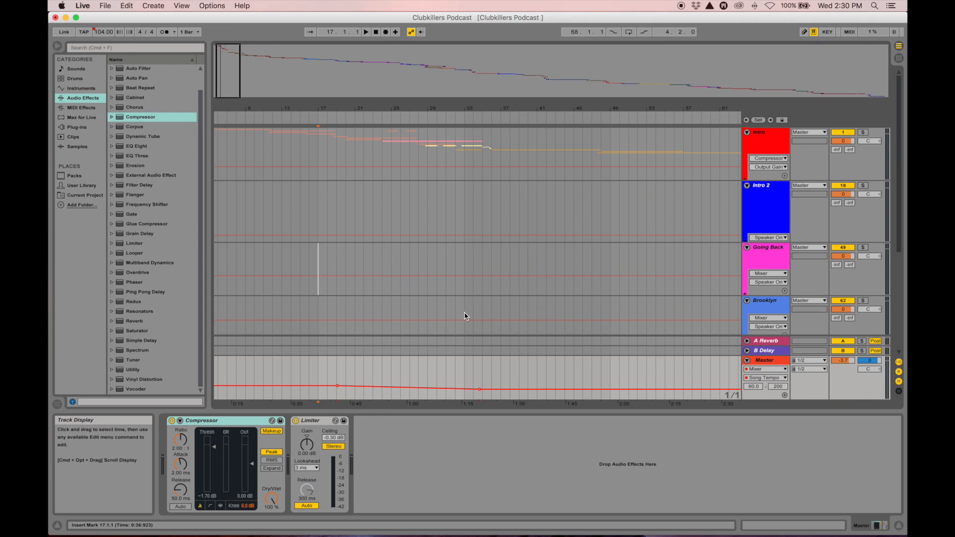
Delete the 91.17 and 104.00 tempo breakpoints from the Master tempo envelope
mouse_move(480, 391)
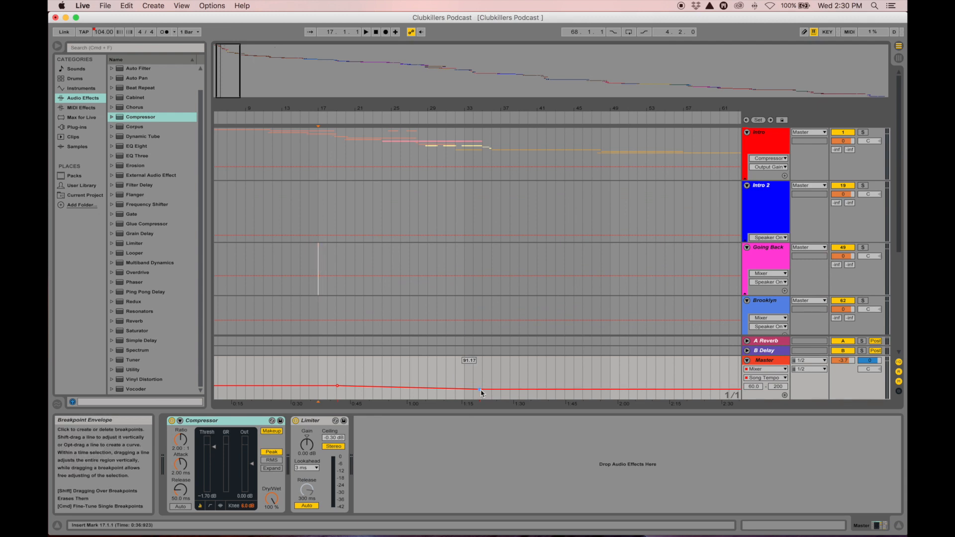
left_click(481, 391)
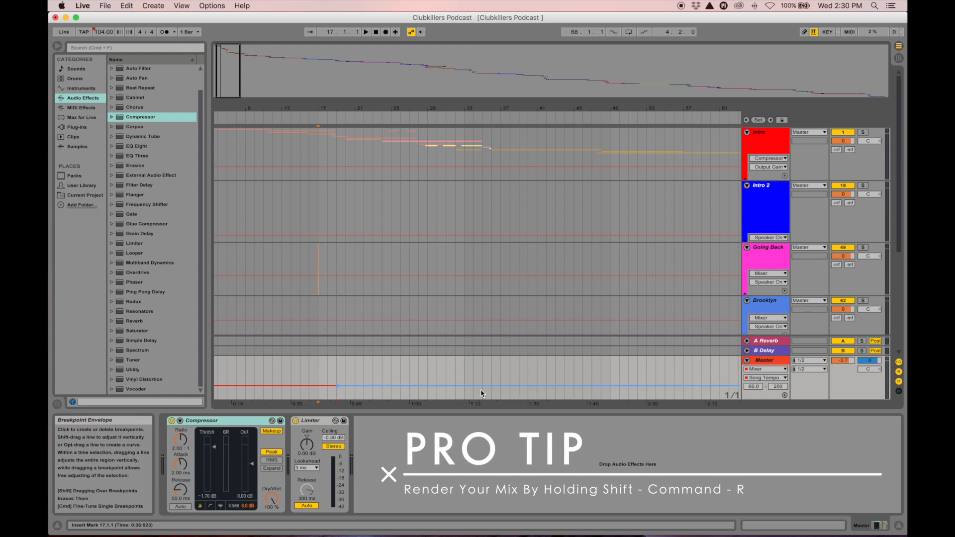
mouse_move(337, 390)
left_click(337, 389)
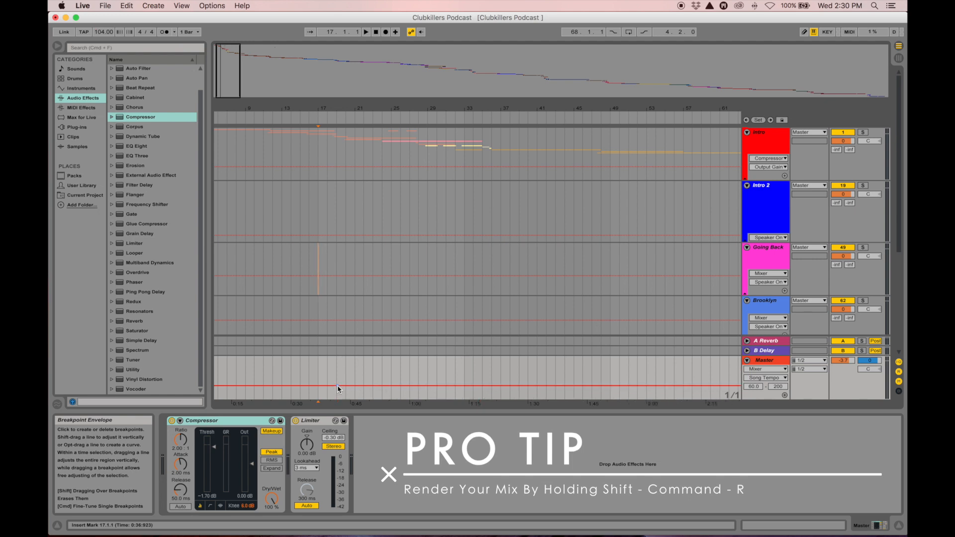